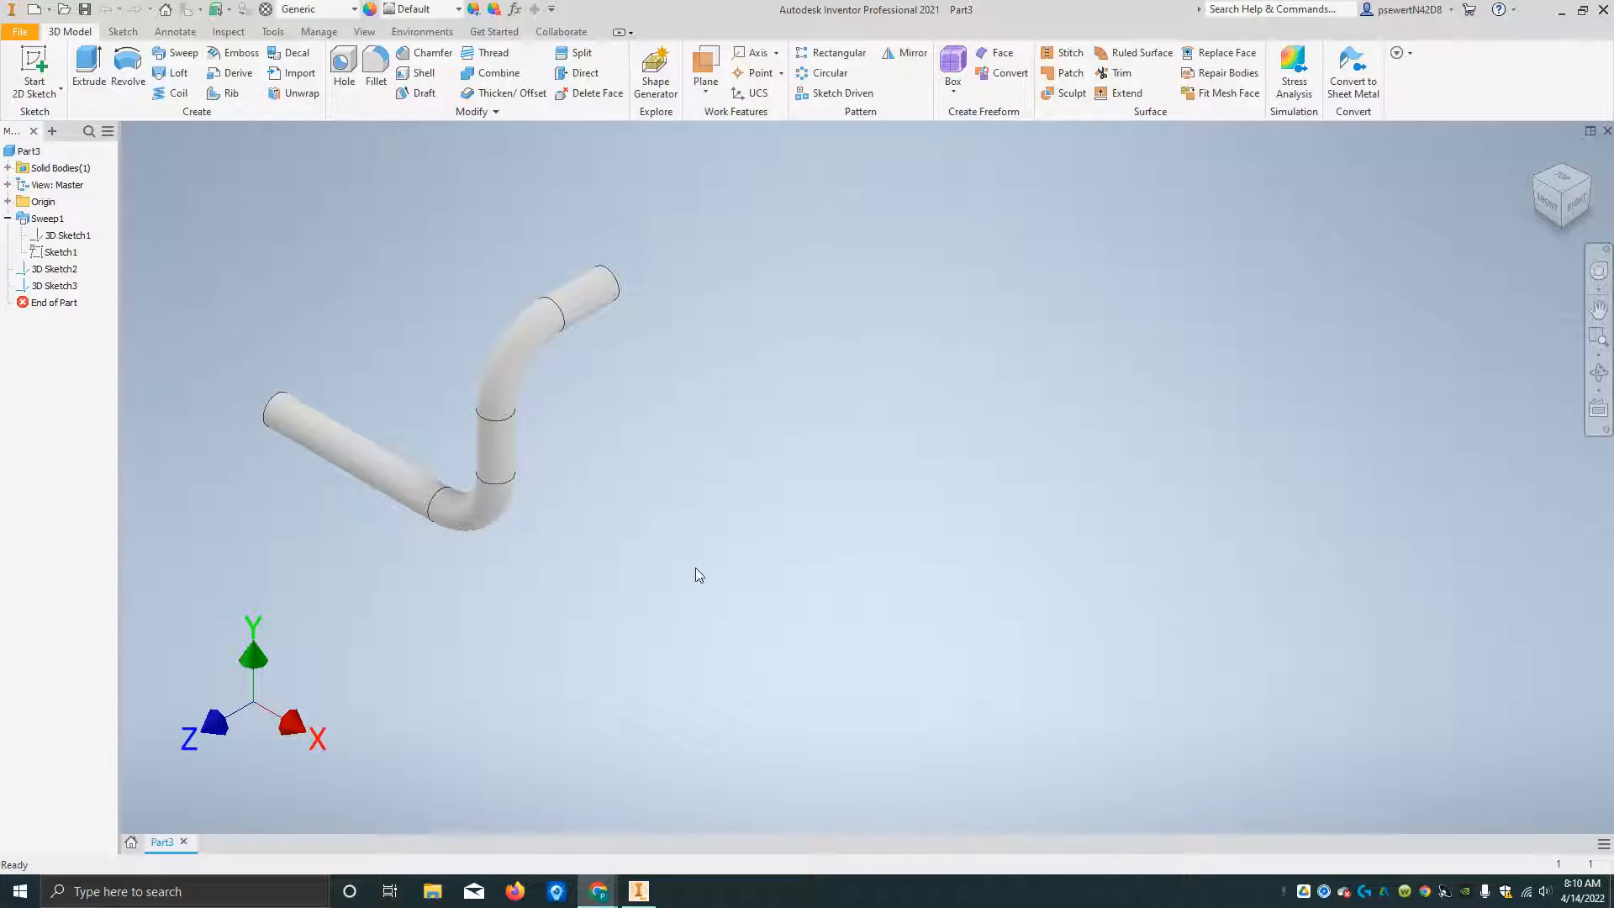
- Create a new part from the Standard.ipt template
shift+middle_drag(694, 568, 664, 622)
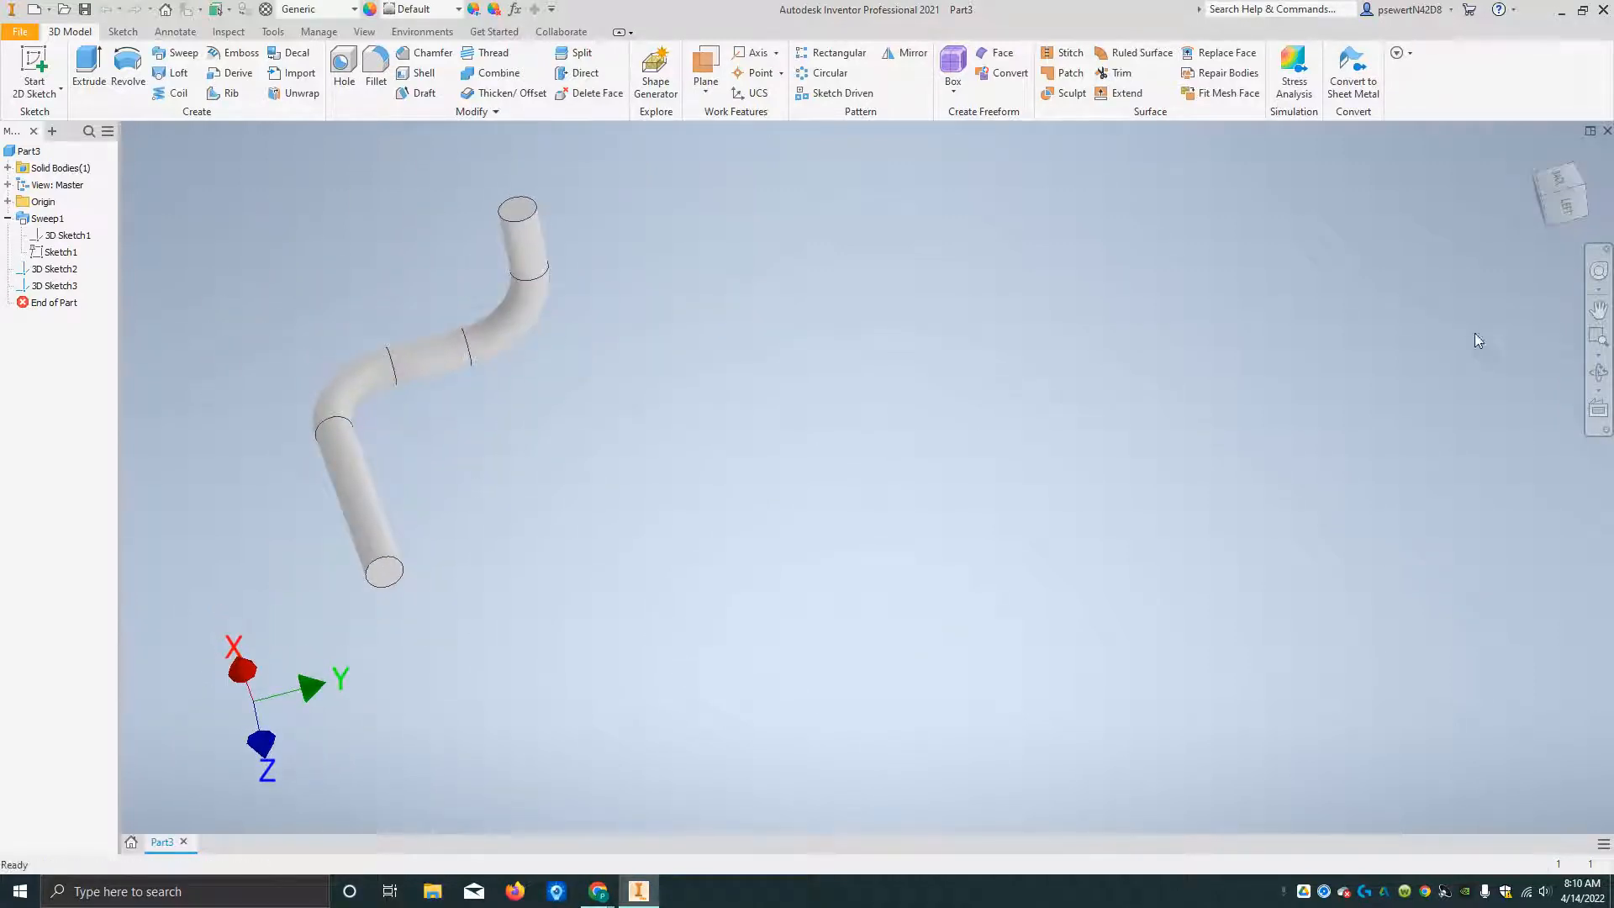
click(1534, 156)
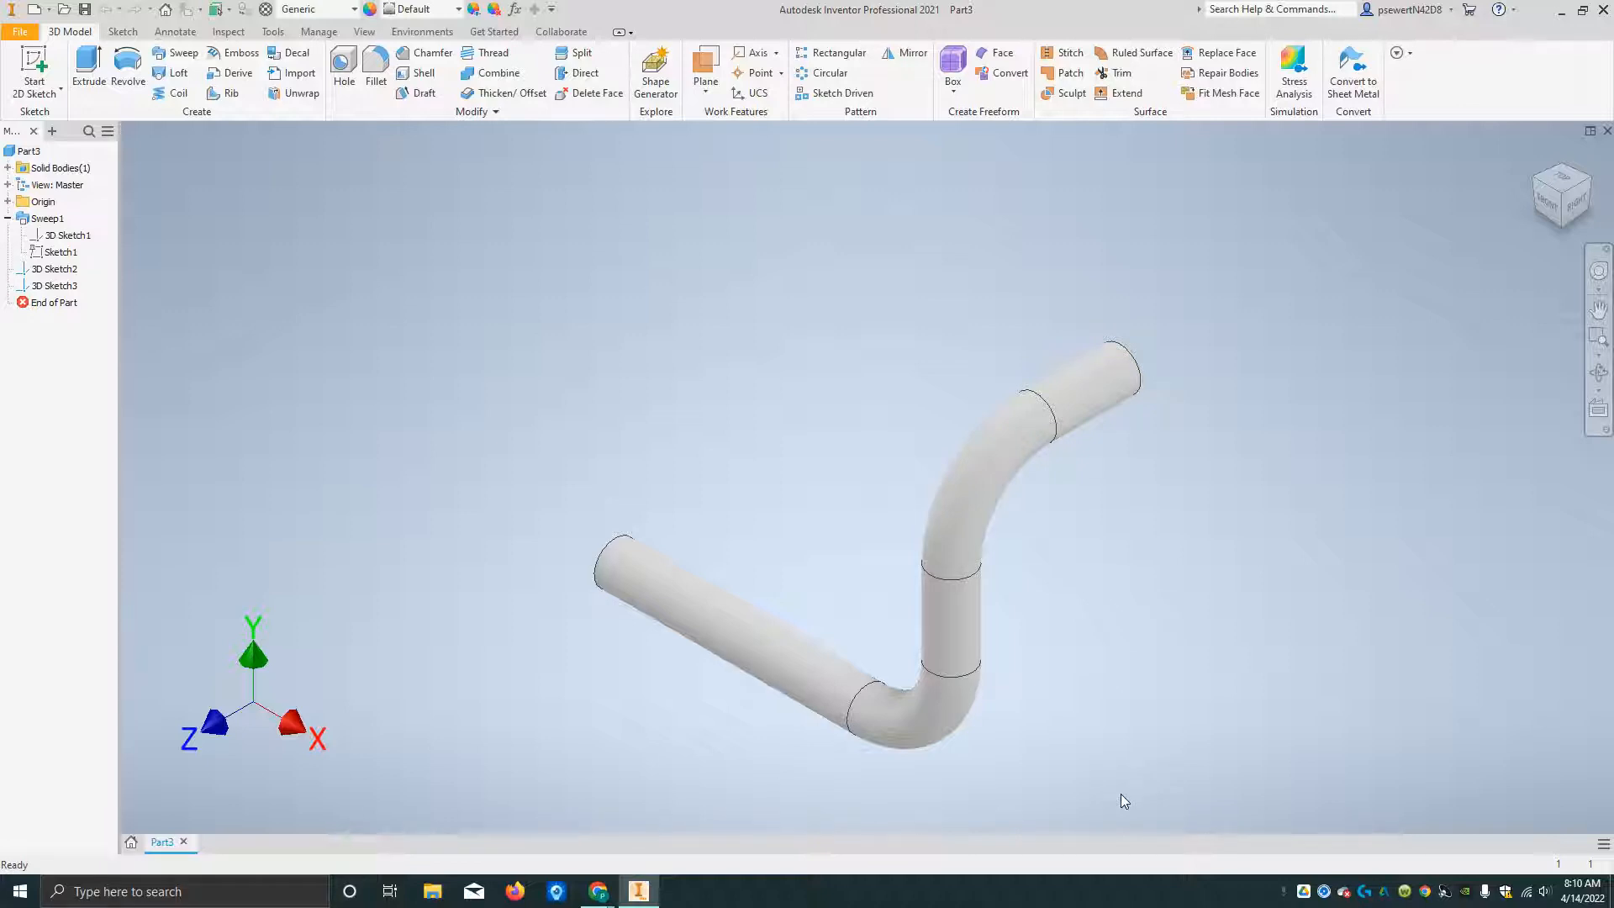
click(36, 9)
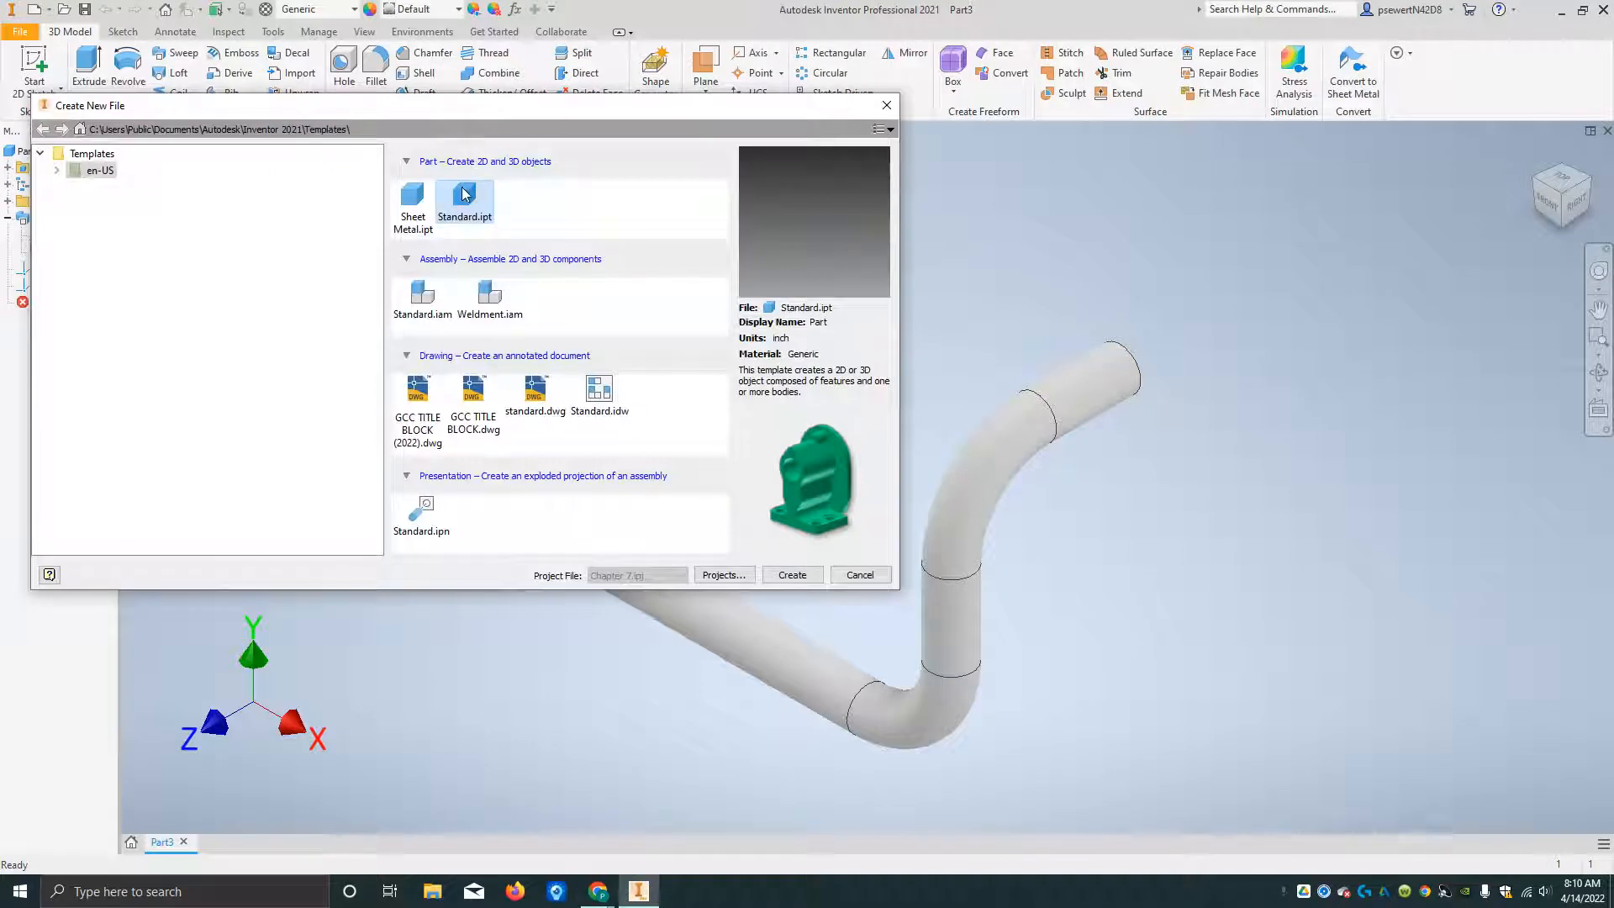
click(792, 575)
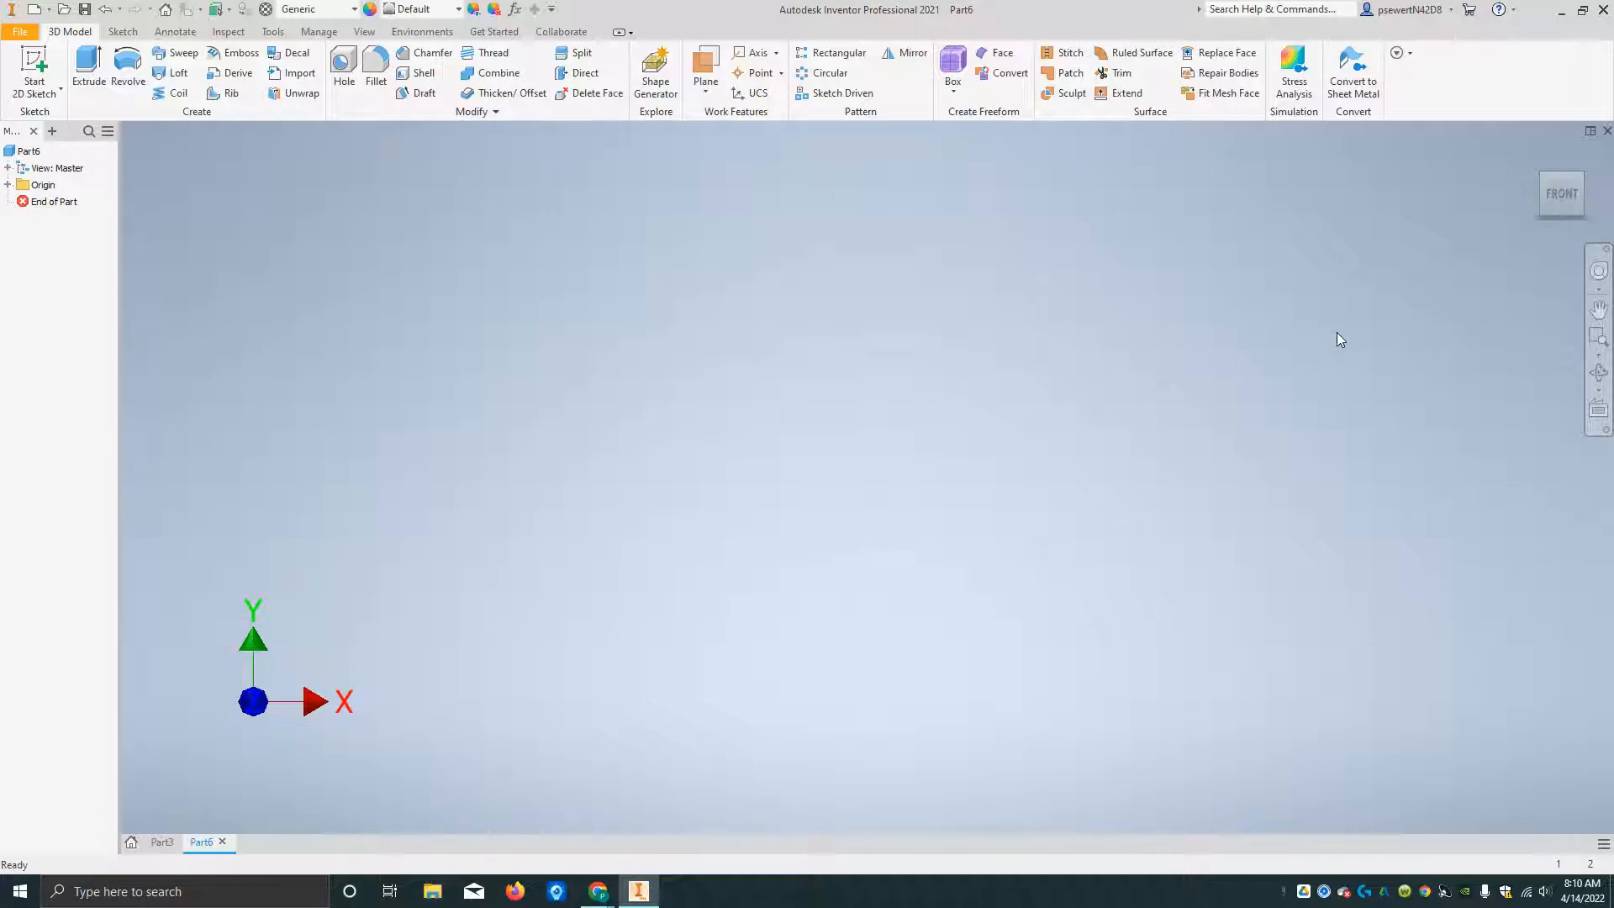
click(1530, 153)
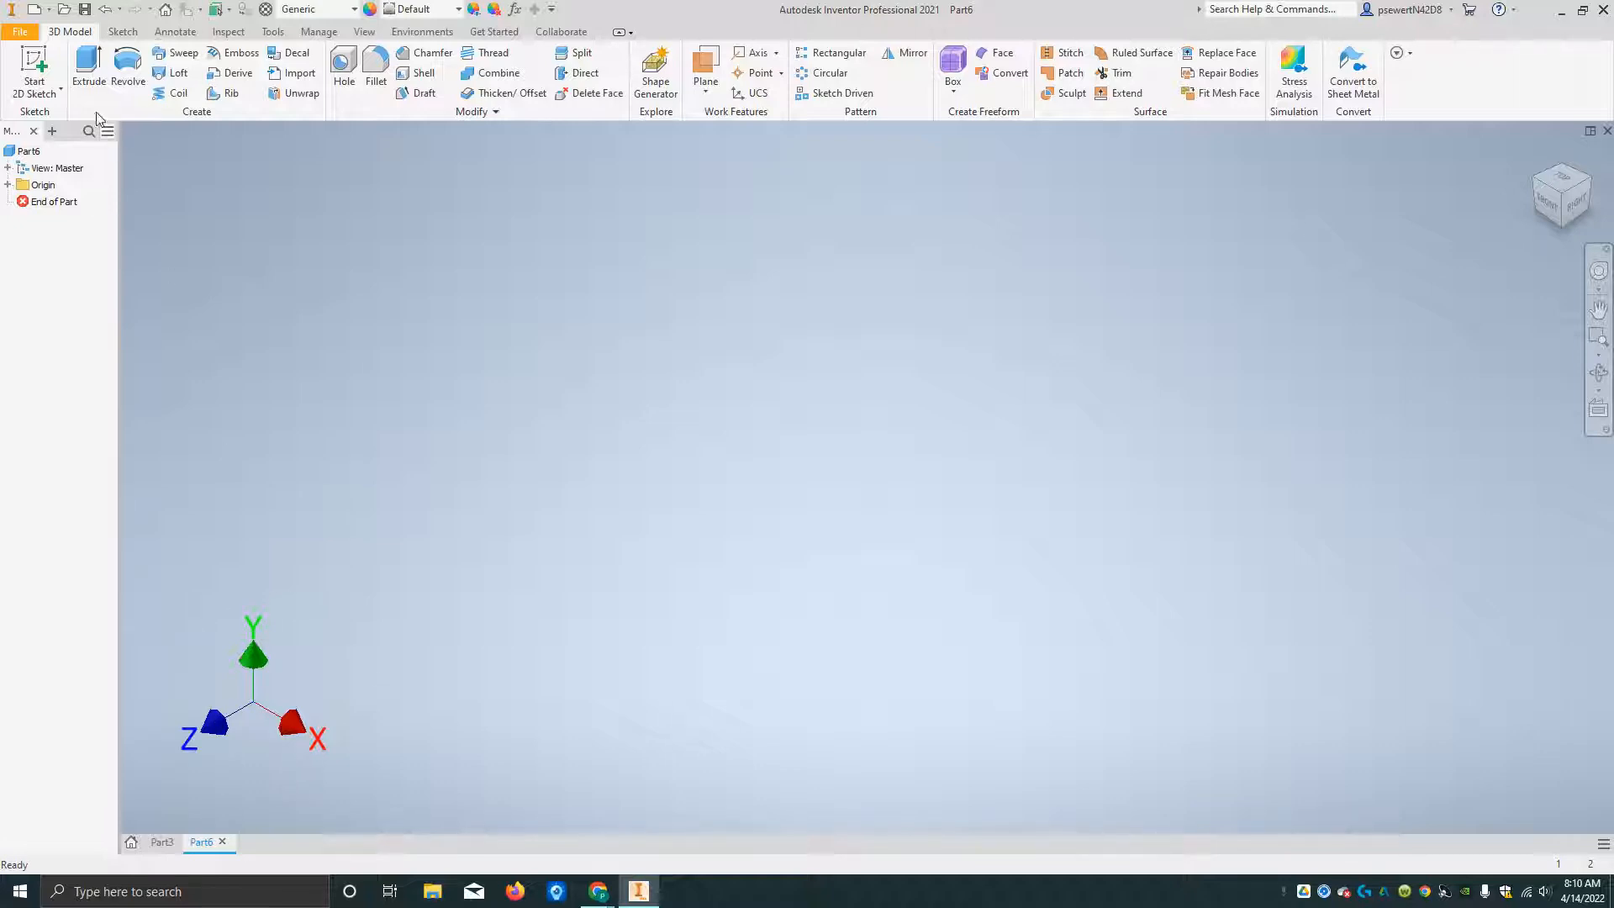
- Check the annotation scale in the general application options
click(33, 32)
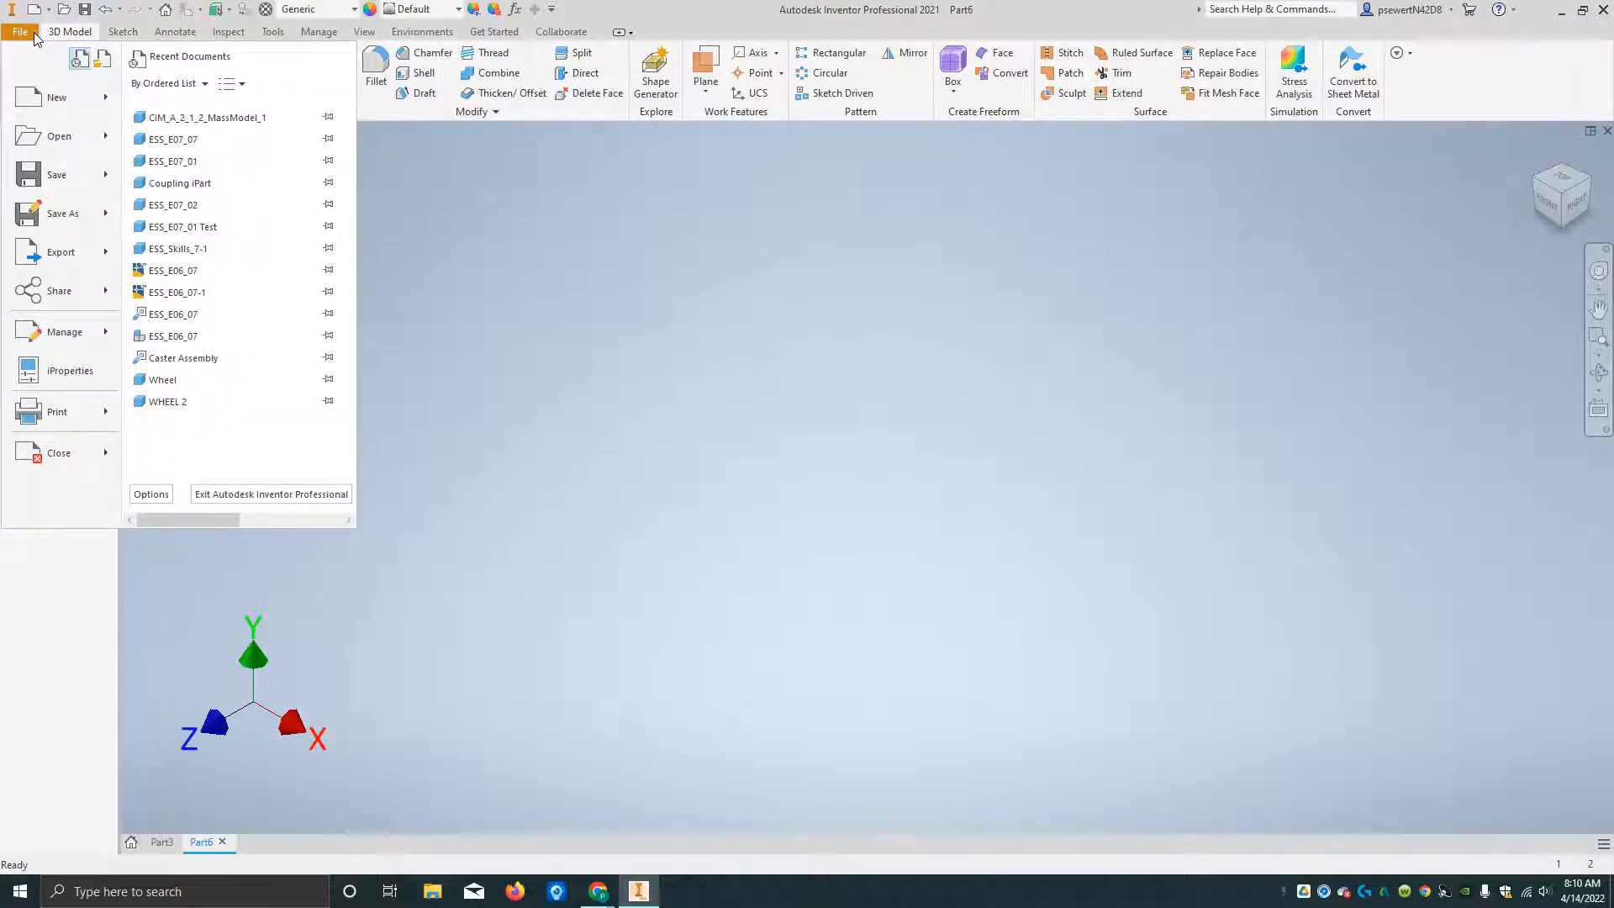
click(151, 494)
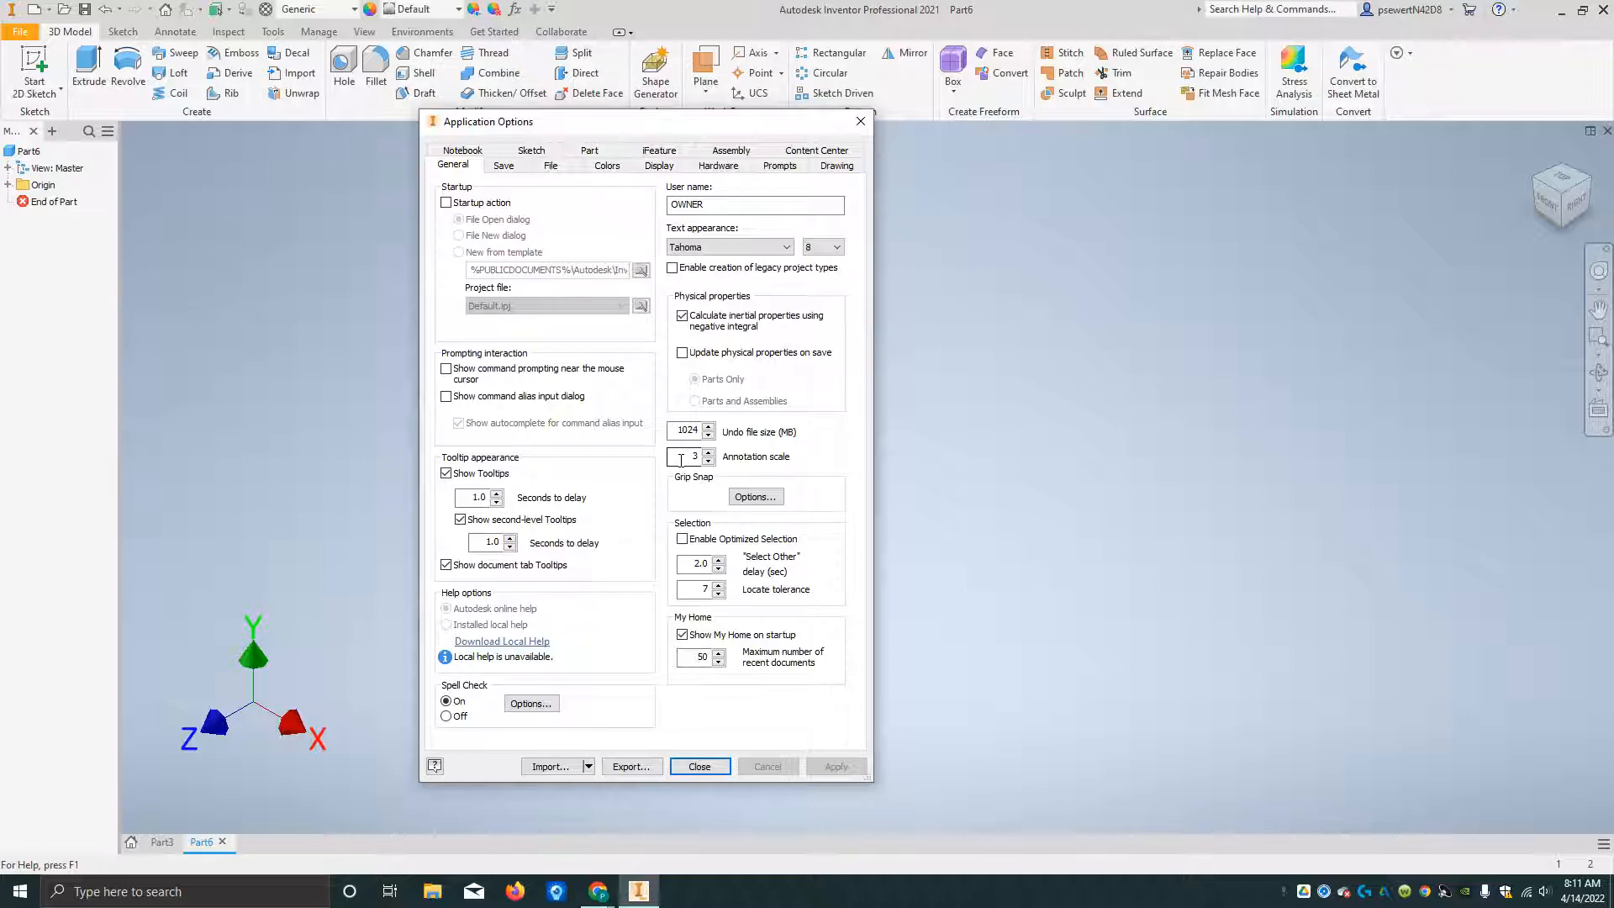
click(718, 765)
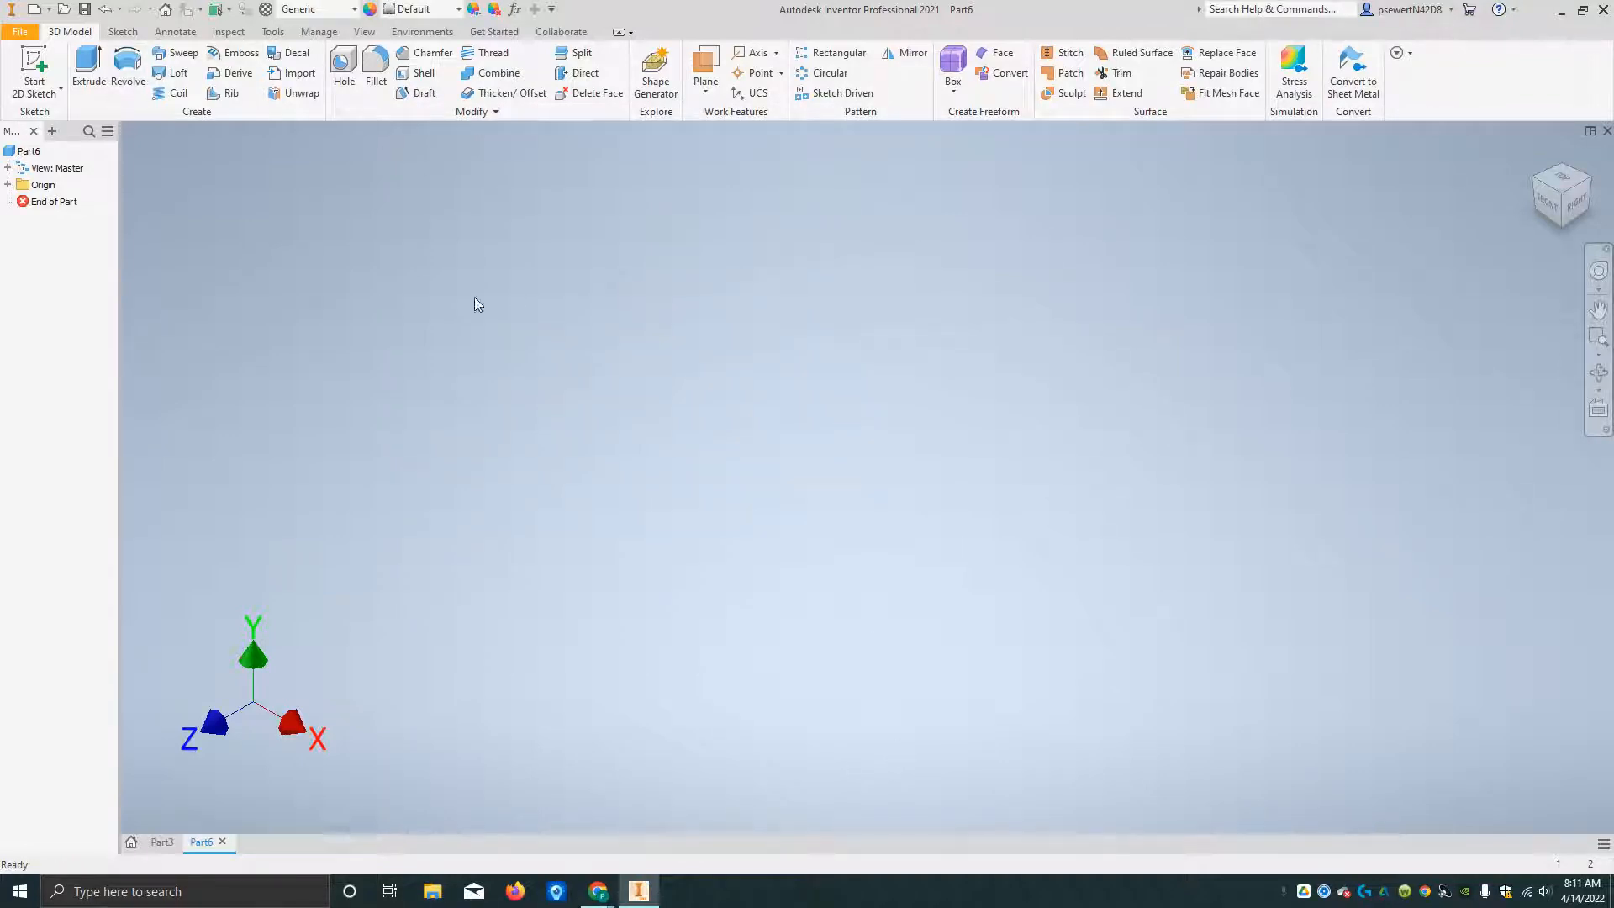
- Start a 3D sketch and draw four connected lines from the origin: about 0.95 in sloping down, up along Y, back along Z, forward along X
click(33, 84)
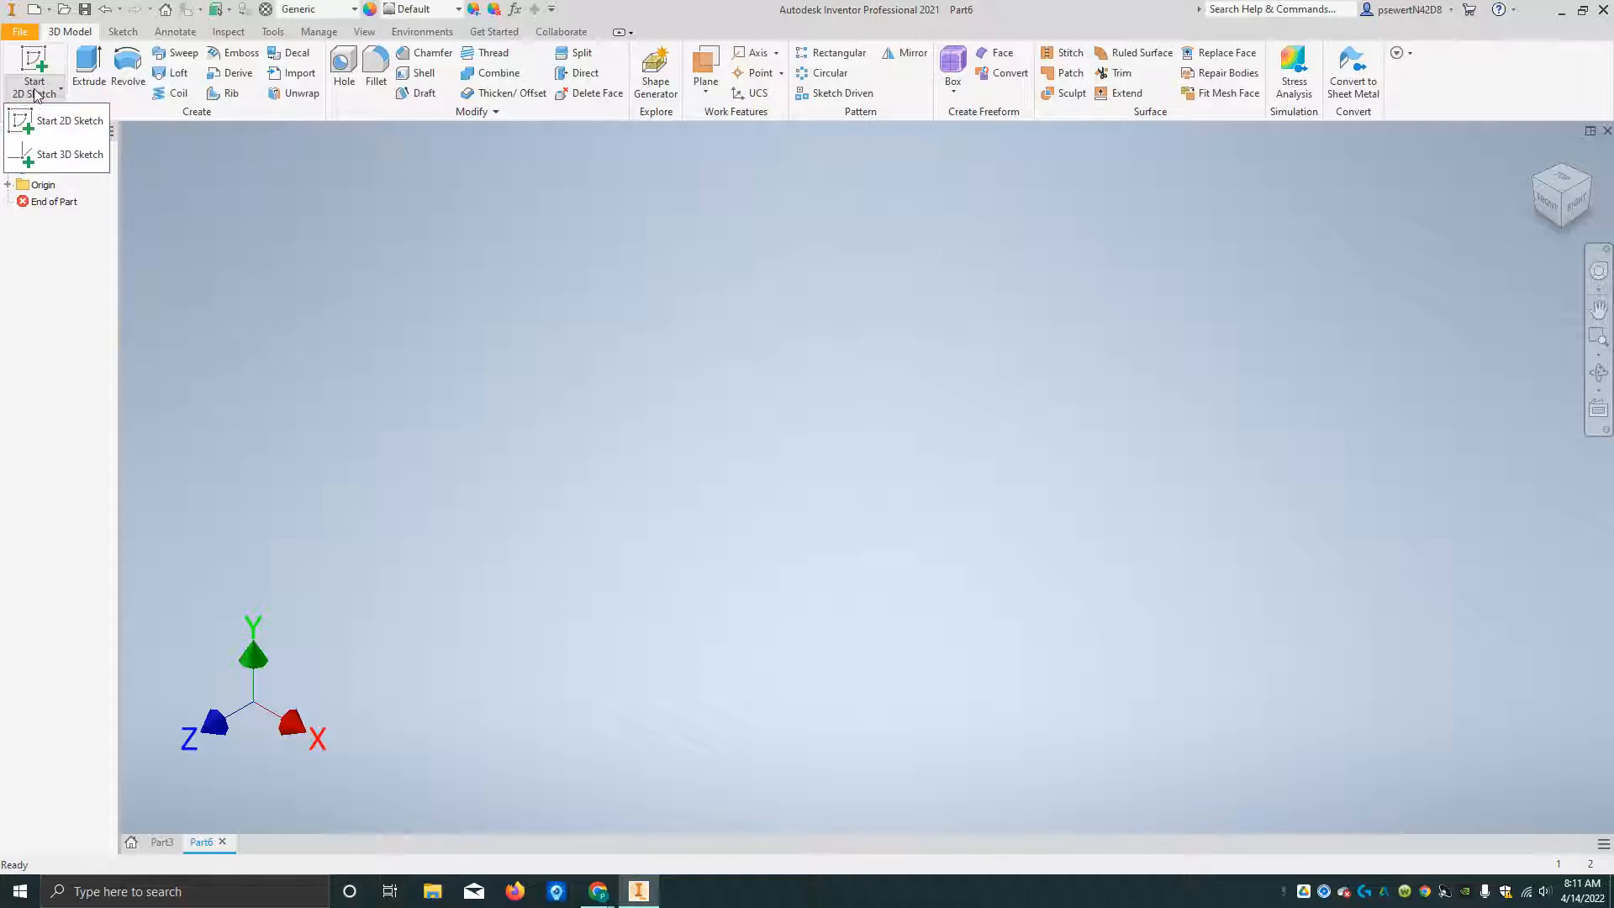
click(66, 158)
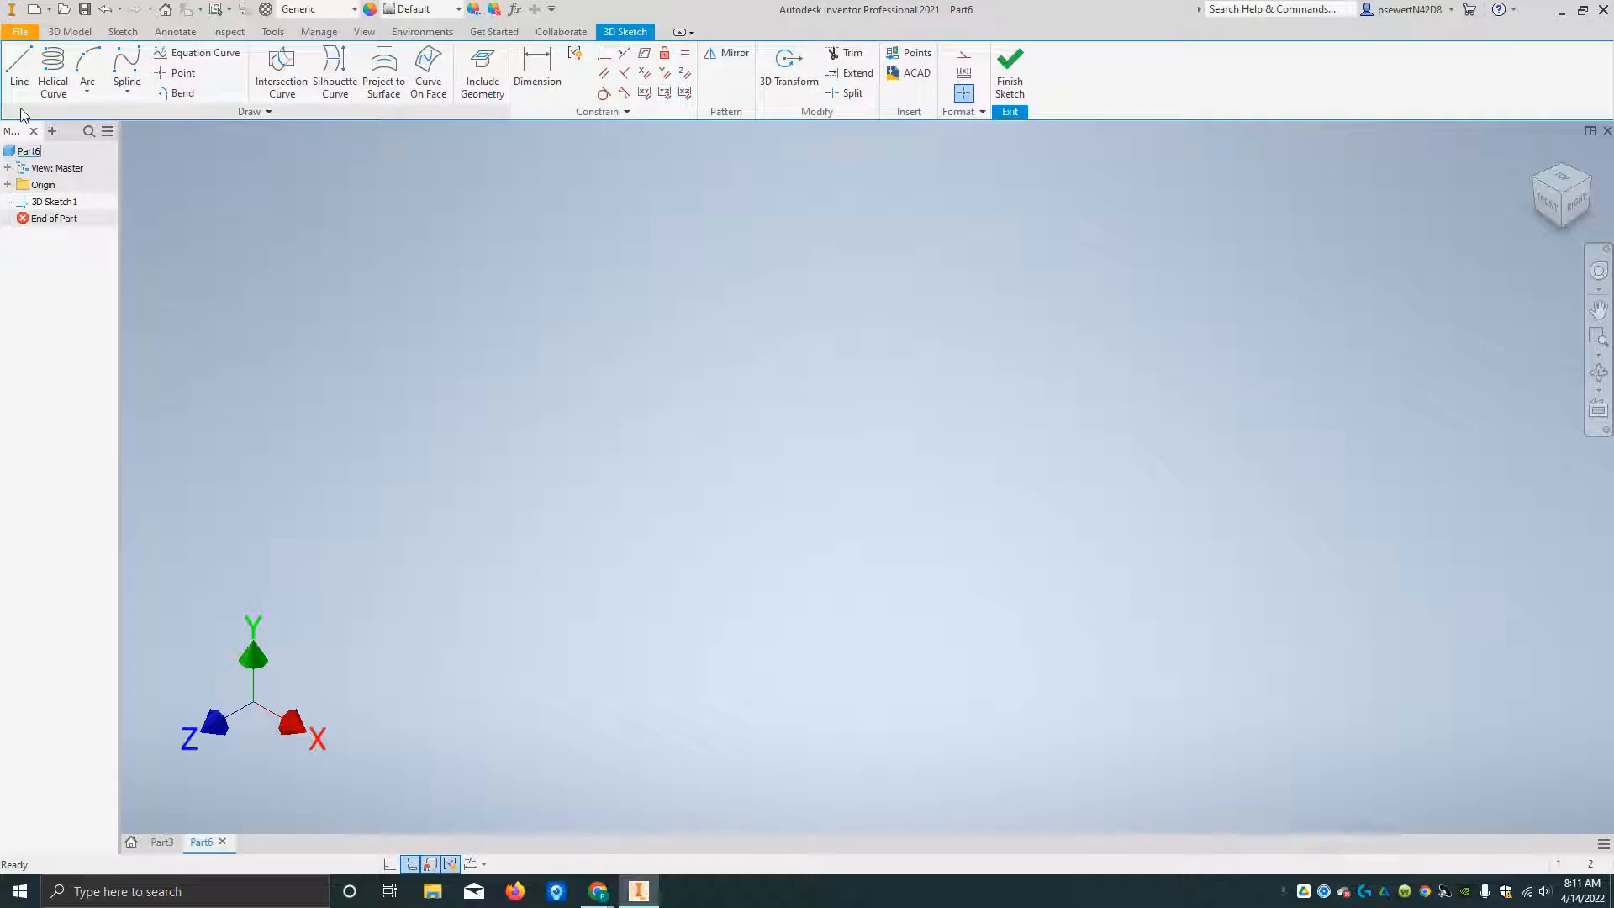
click(28, 70)
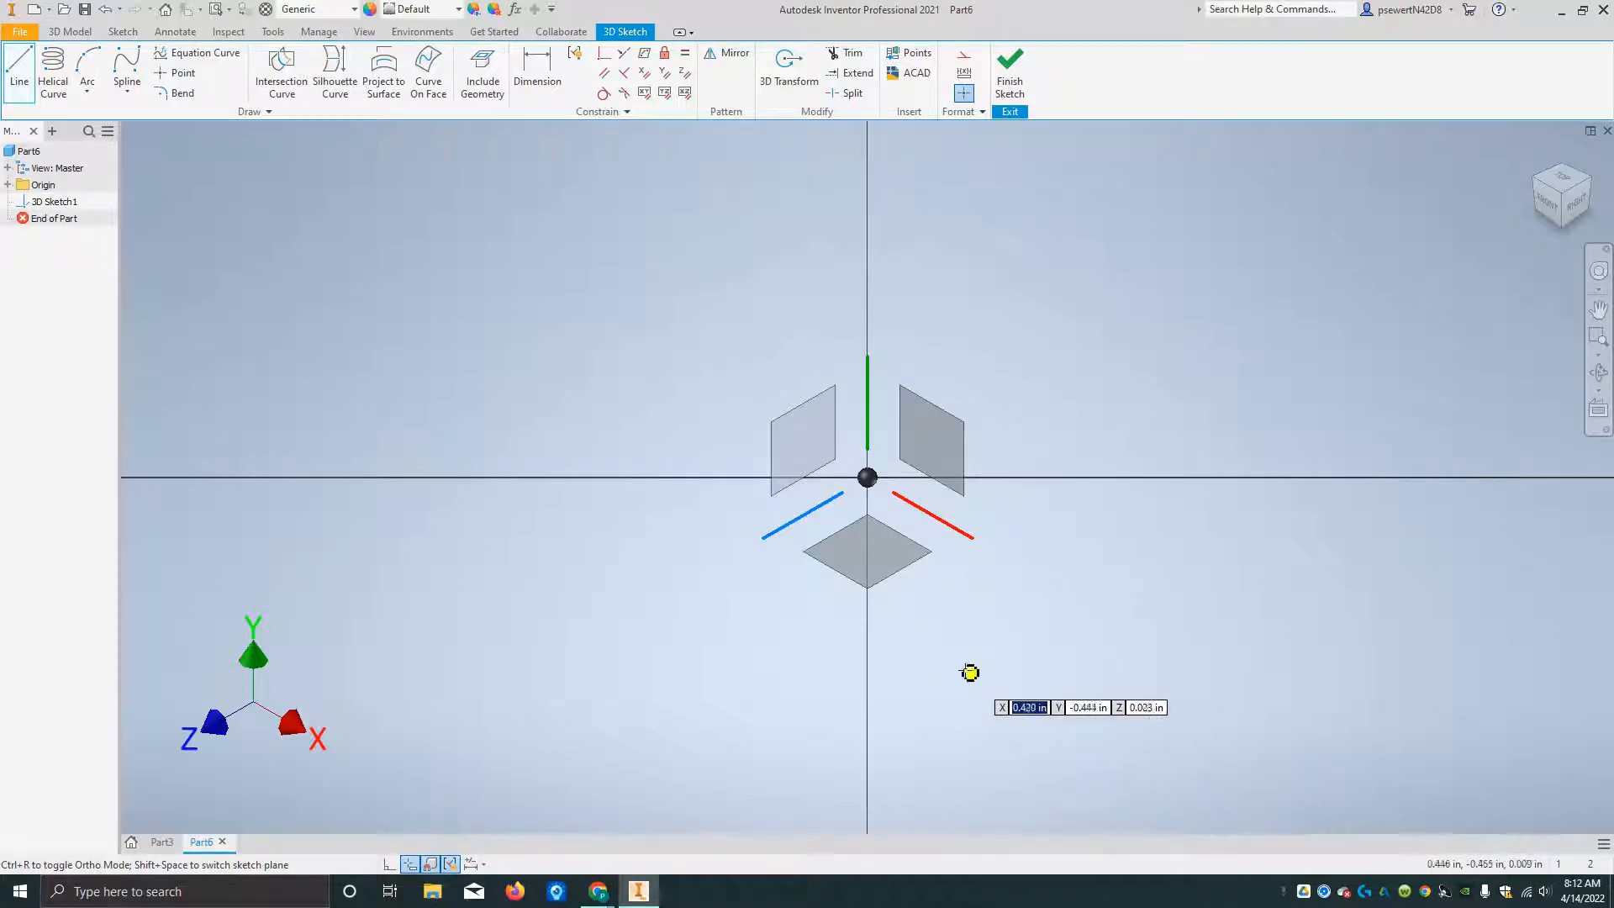
click(868, 475)
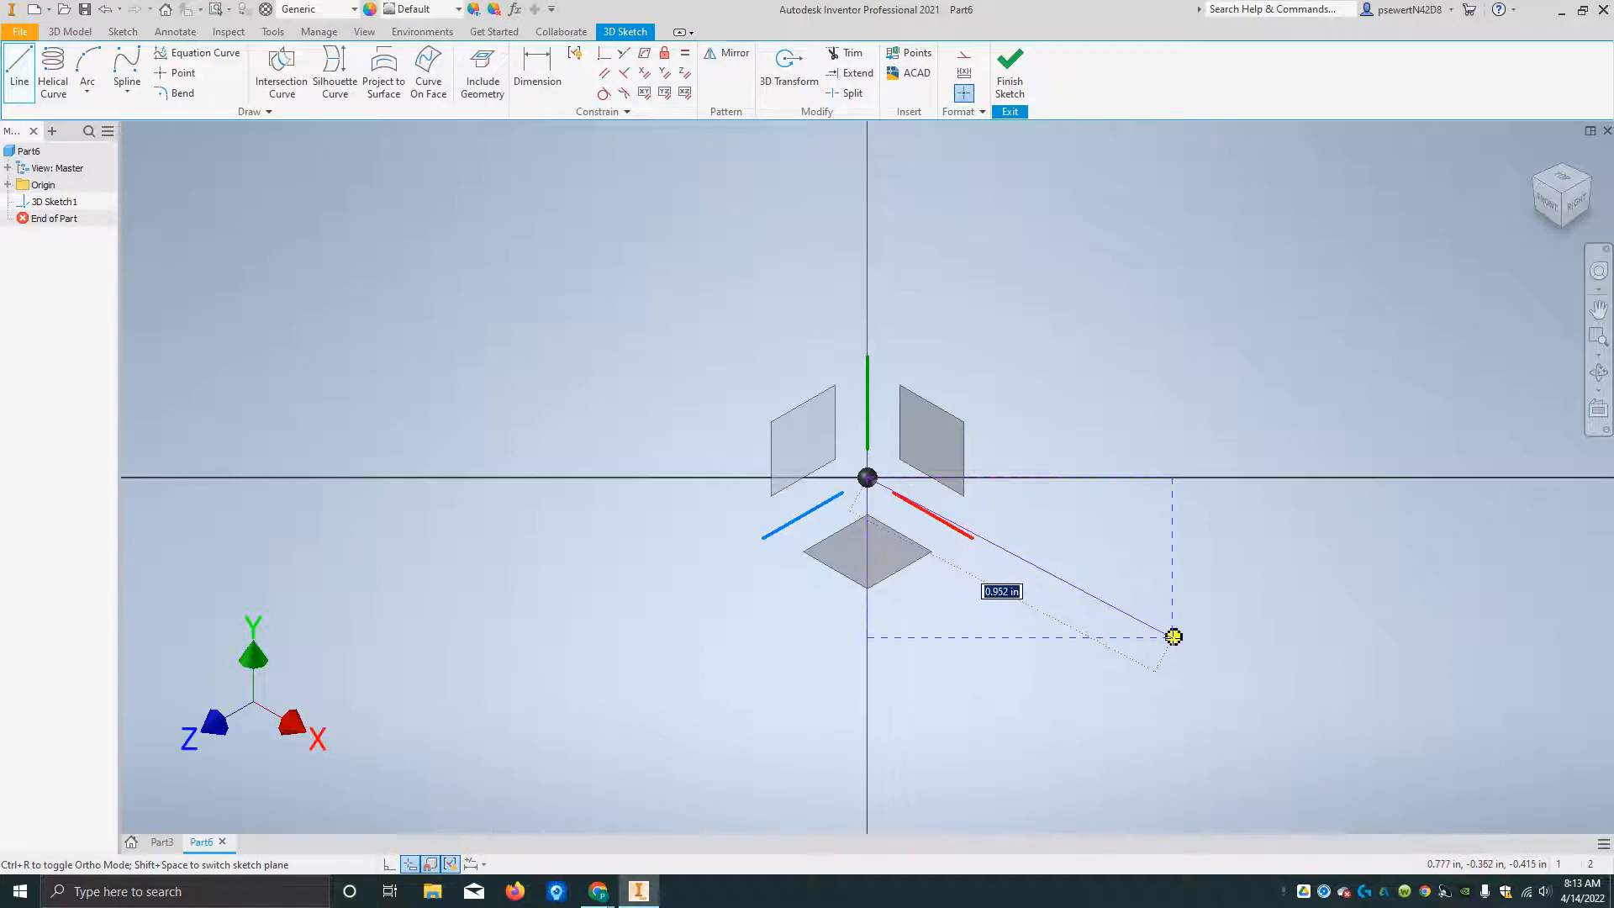
click(1173, 636)
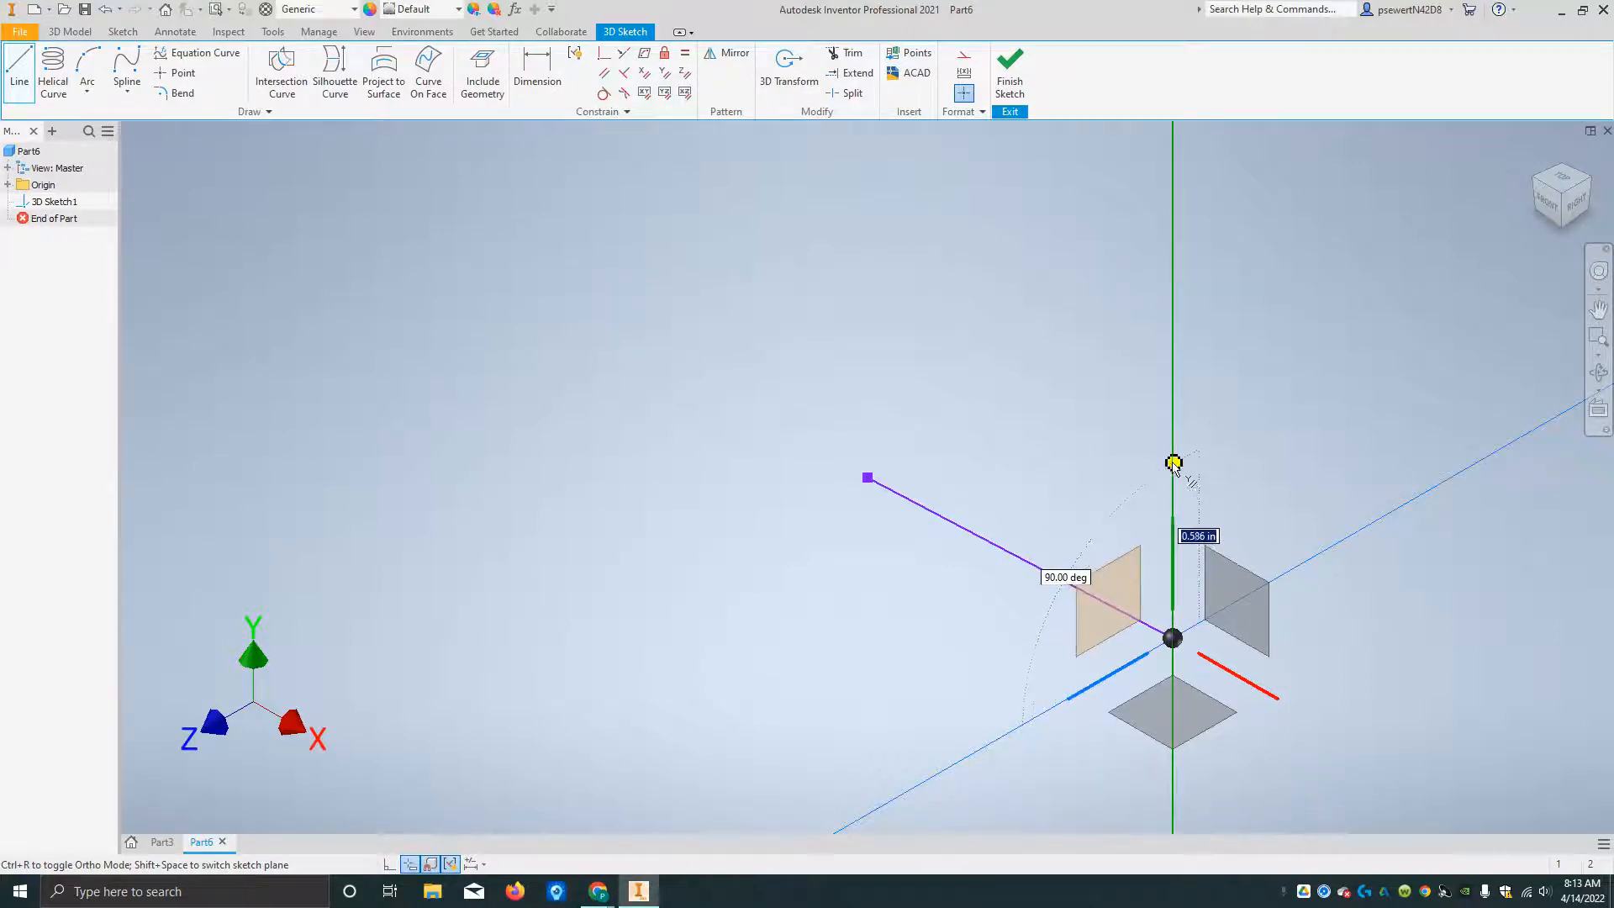
click(1172, 401)
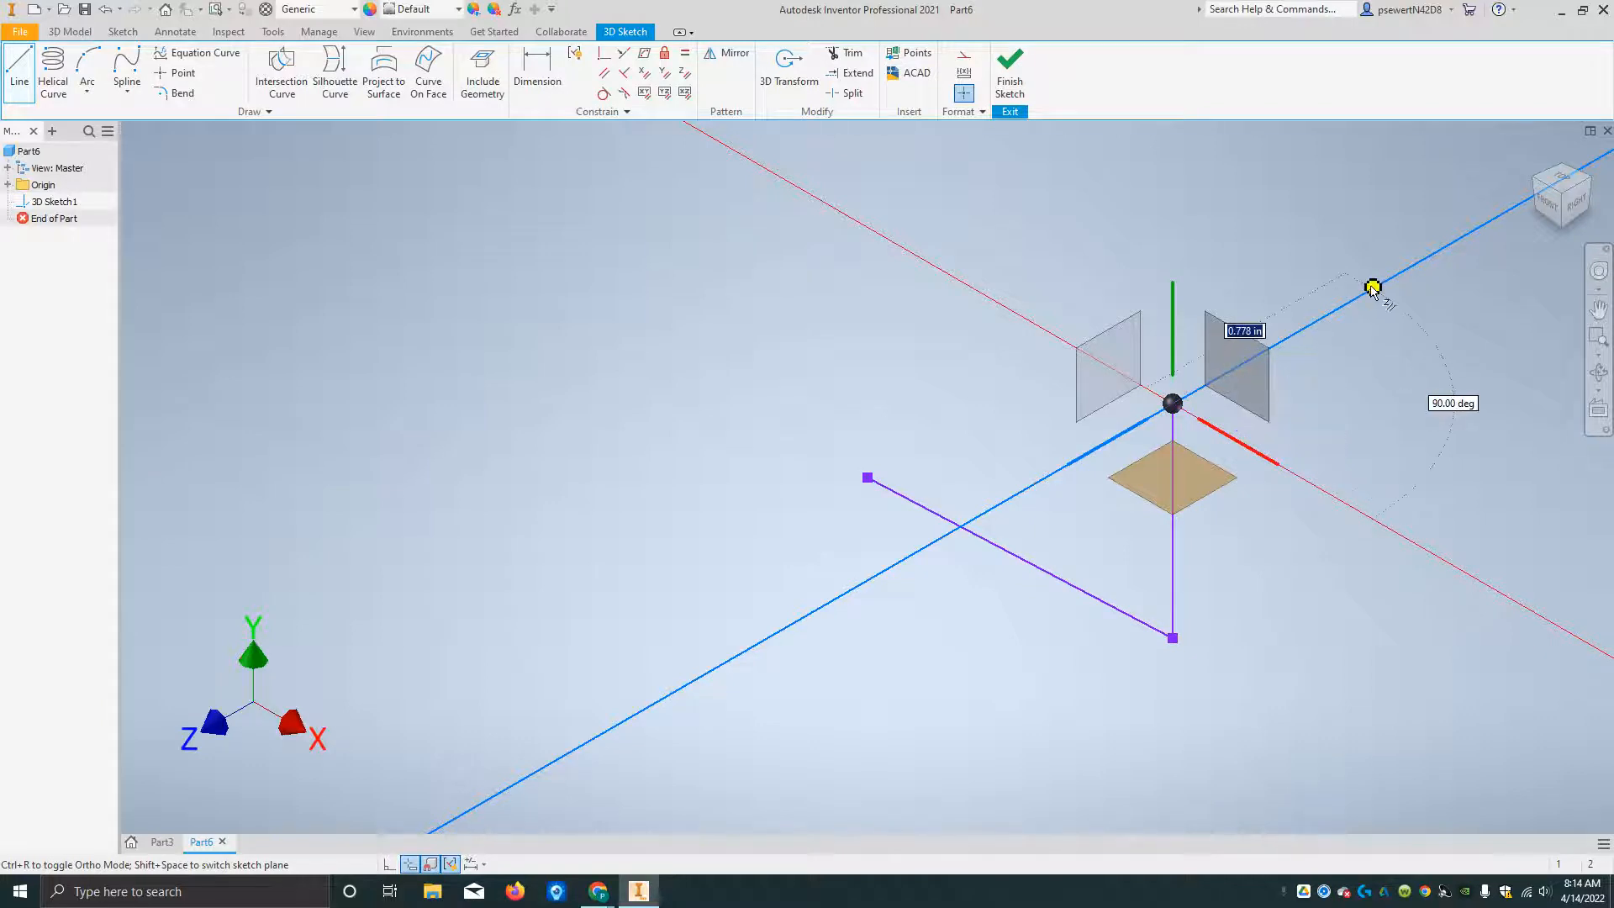
click(1327, 314)
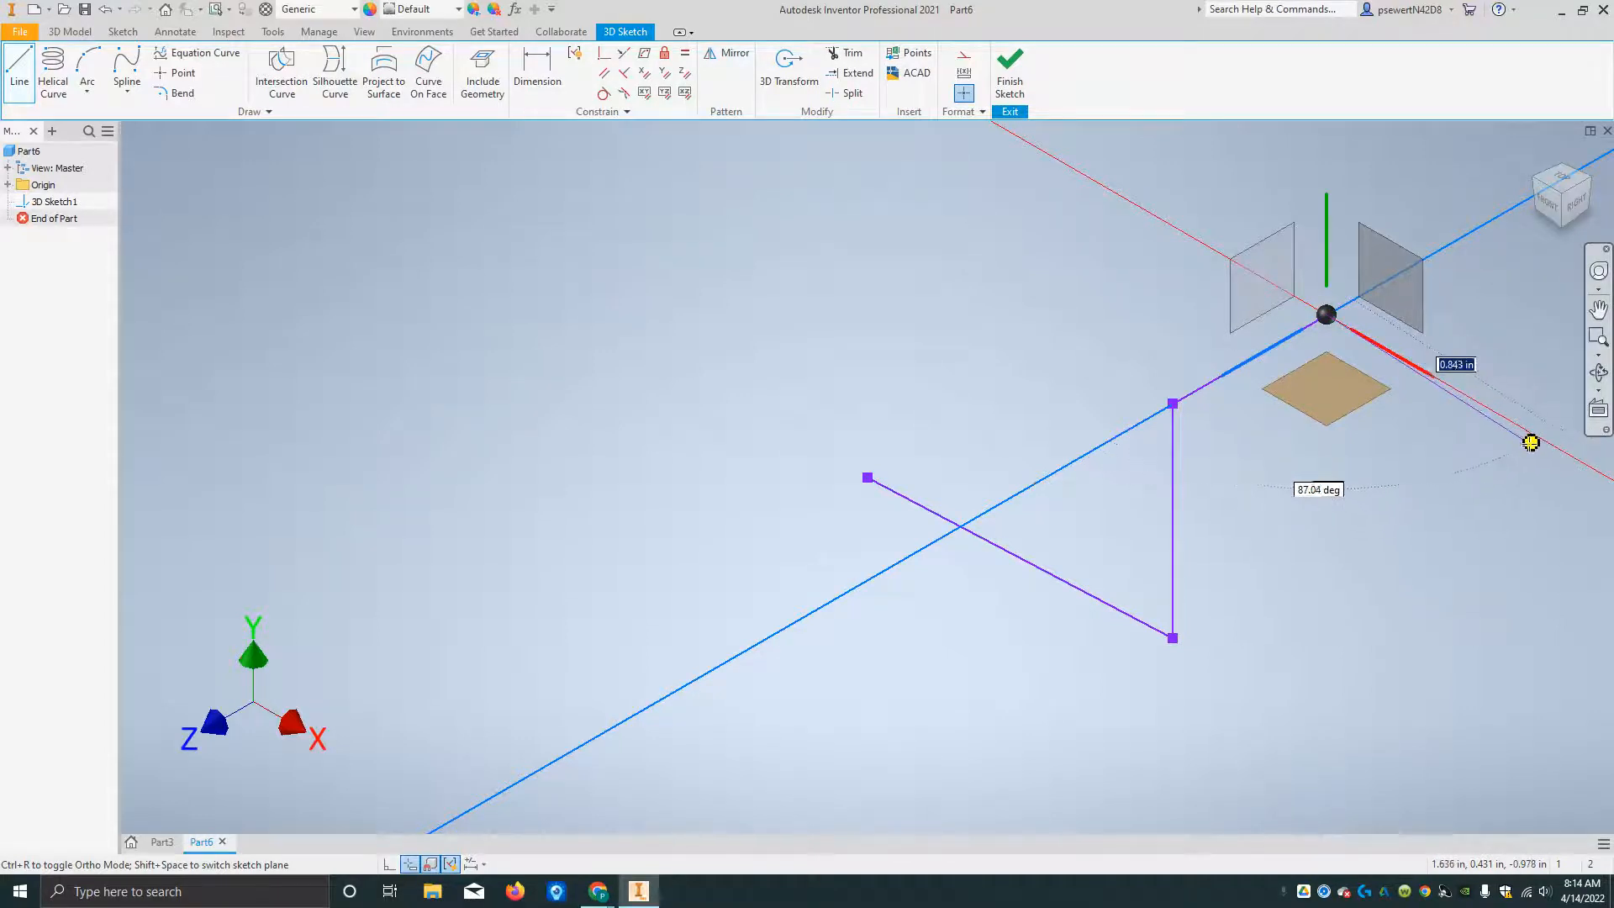
click(1503, 416)
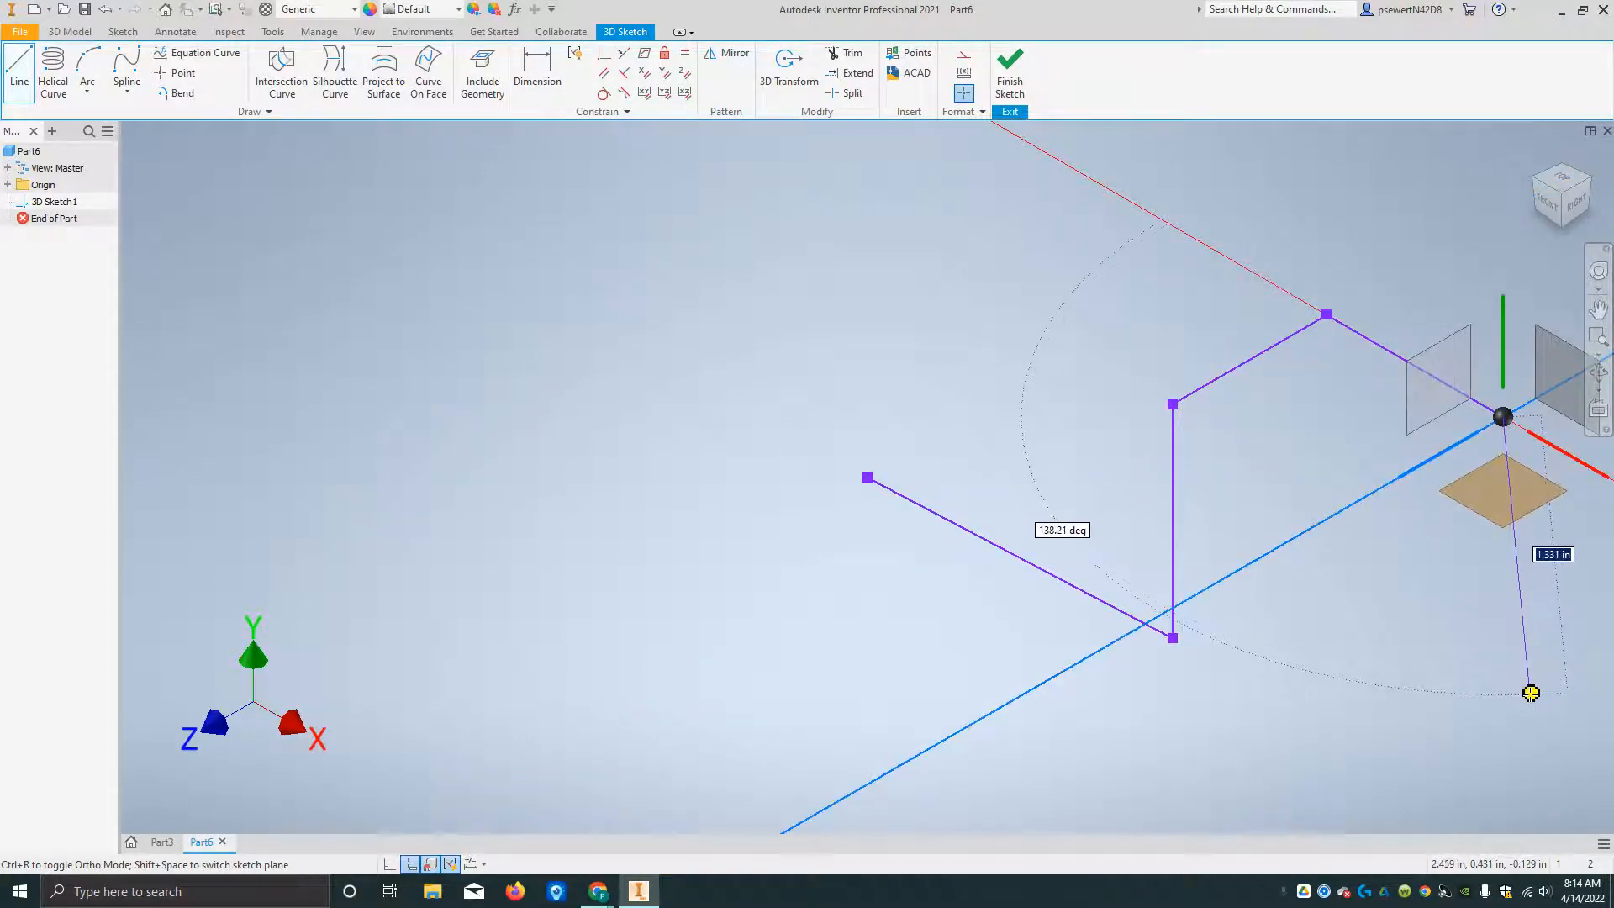
key(Escape)
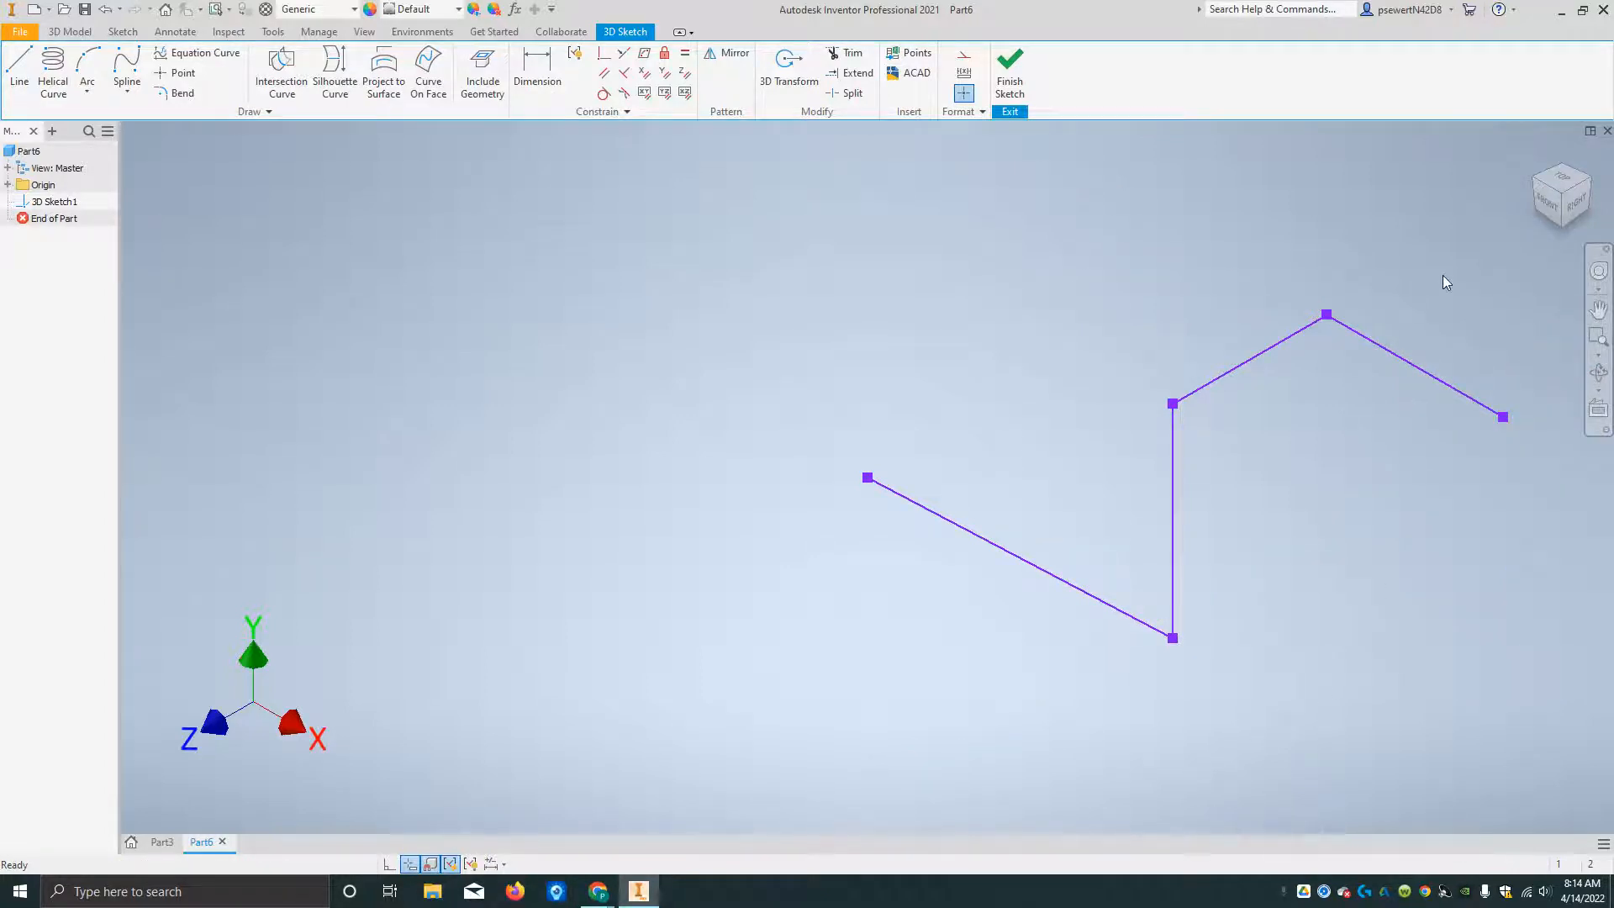
- Constrain the first sloping line perpendicular to the vertical line of the path
click(1546, 209)
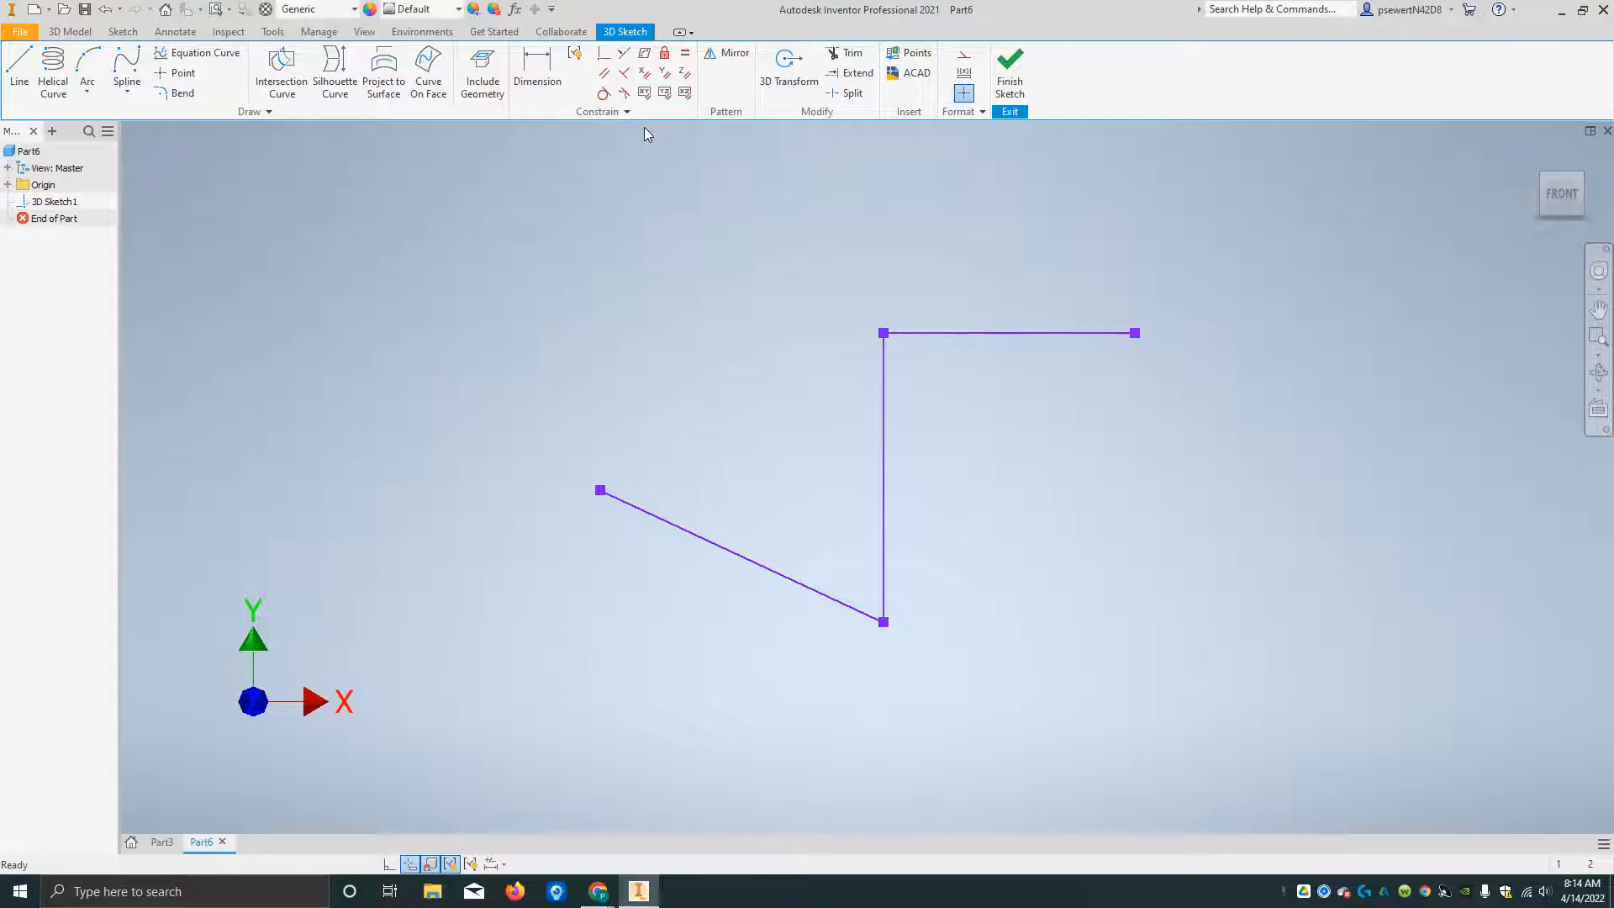
click(617, 113)
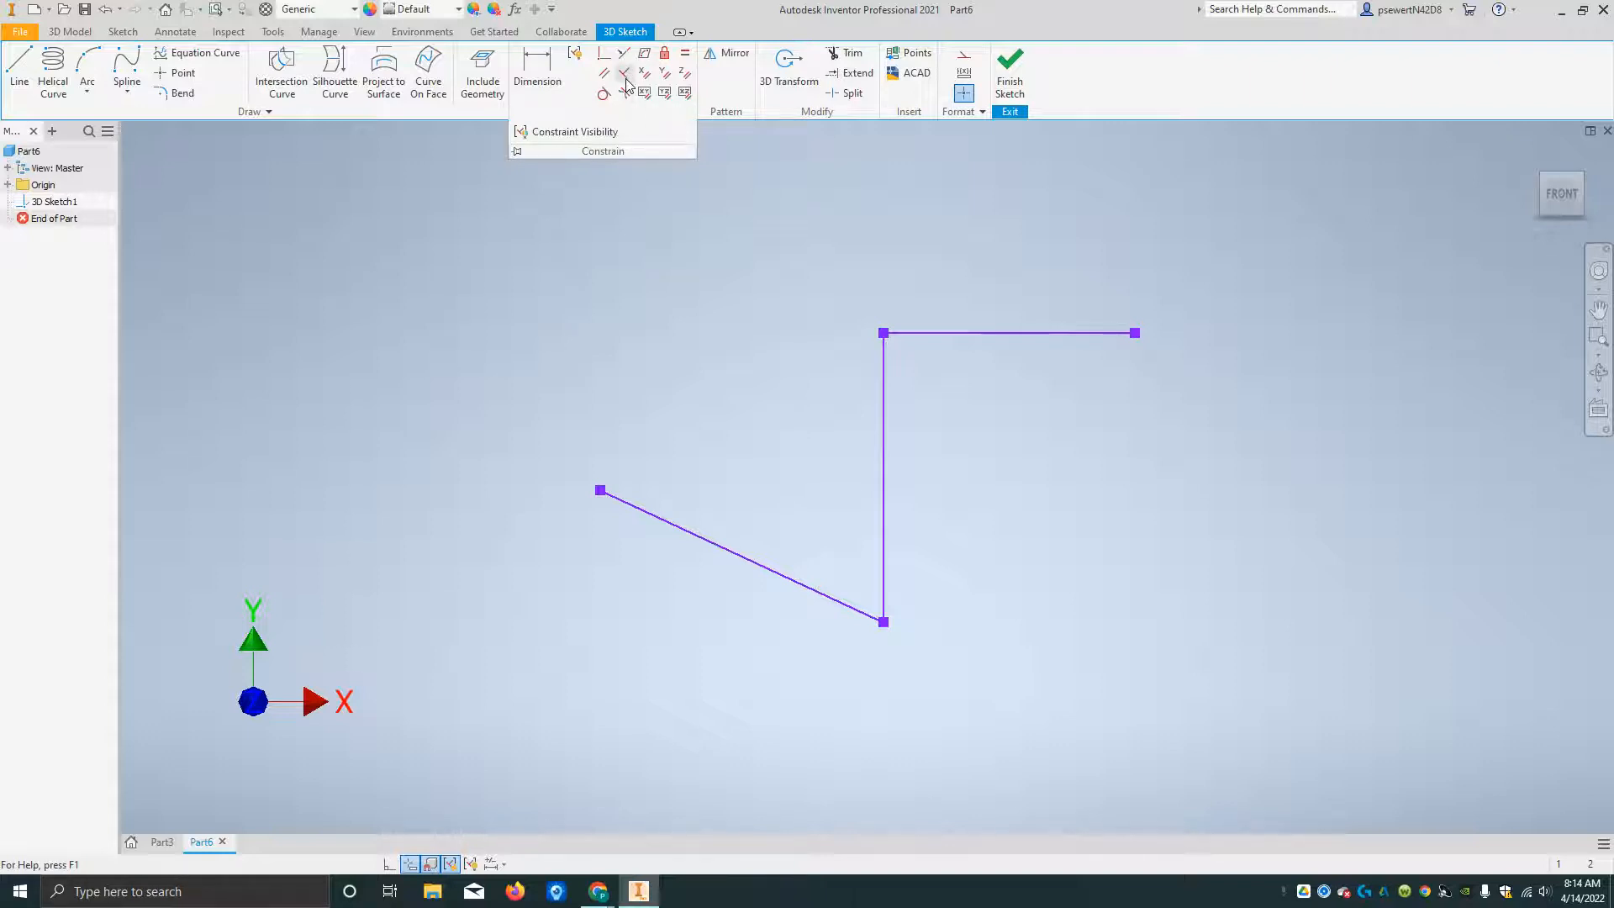
click(626, 81)
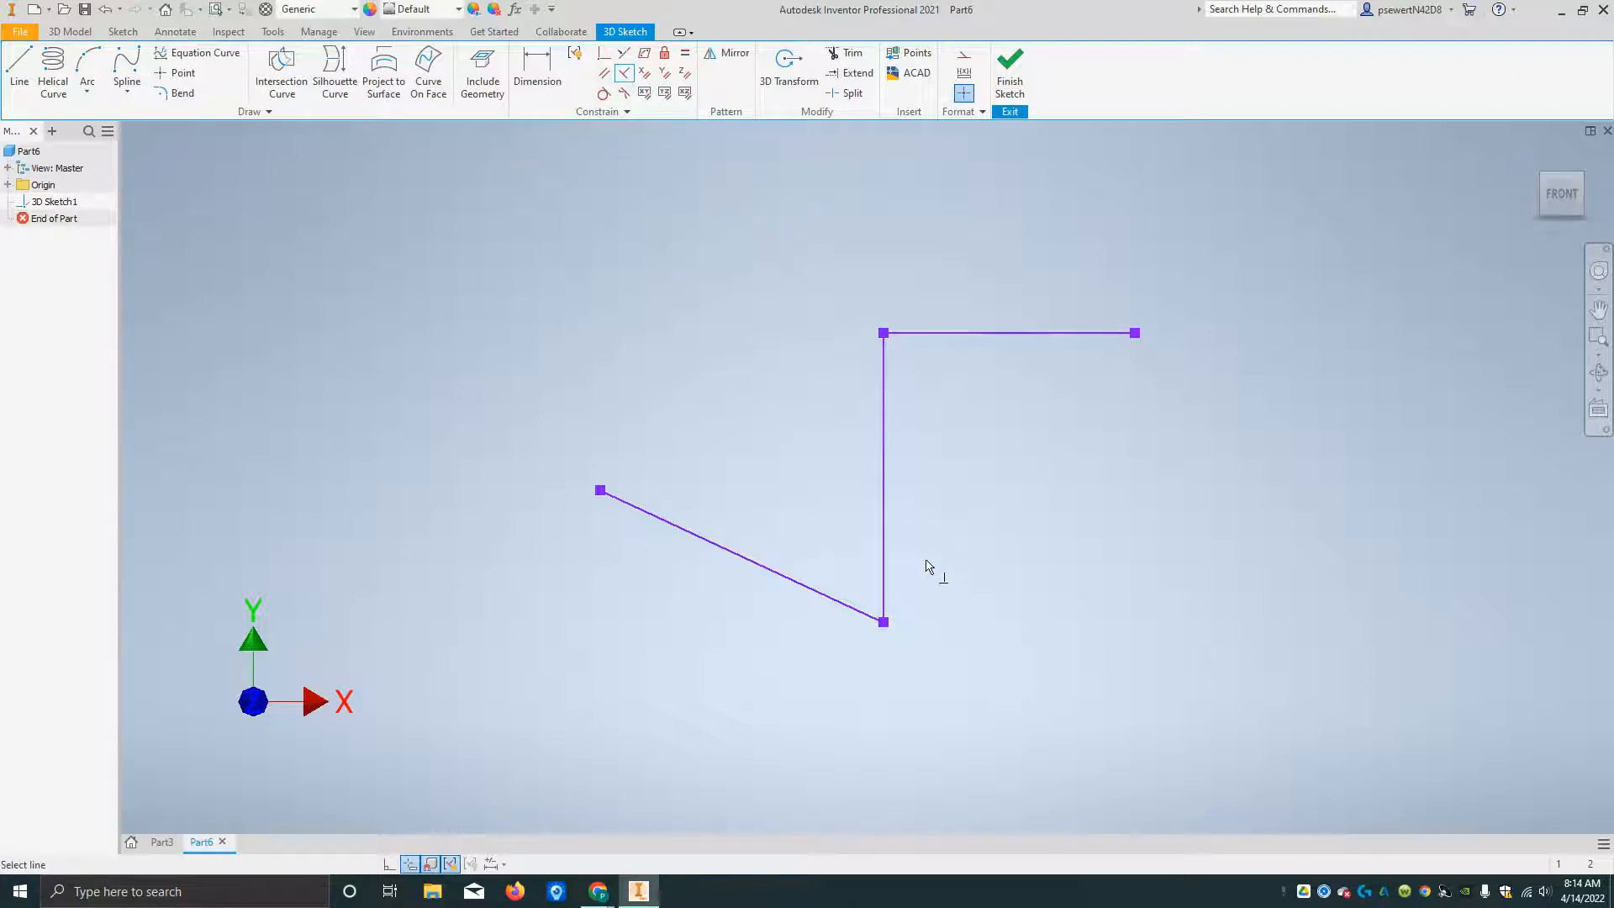
click(885, 477)
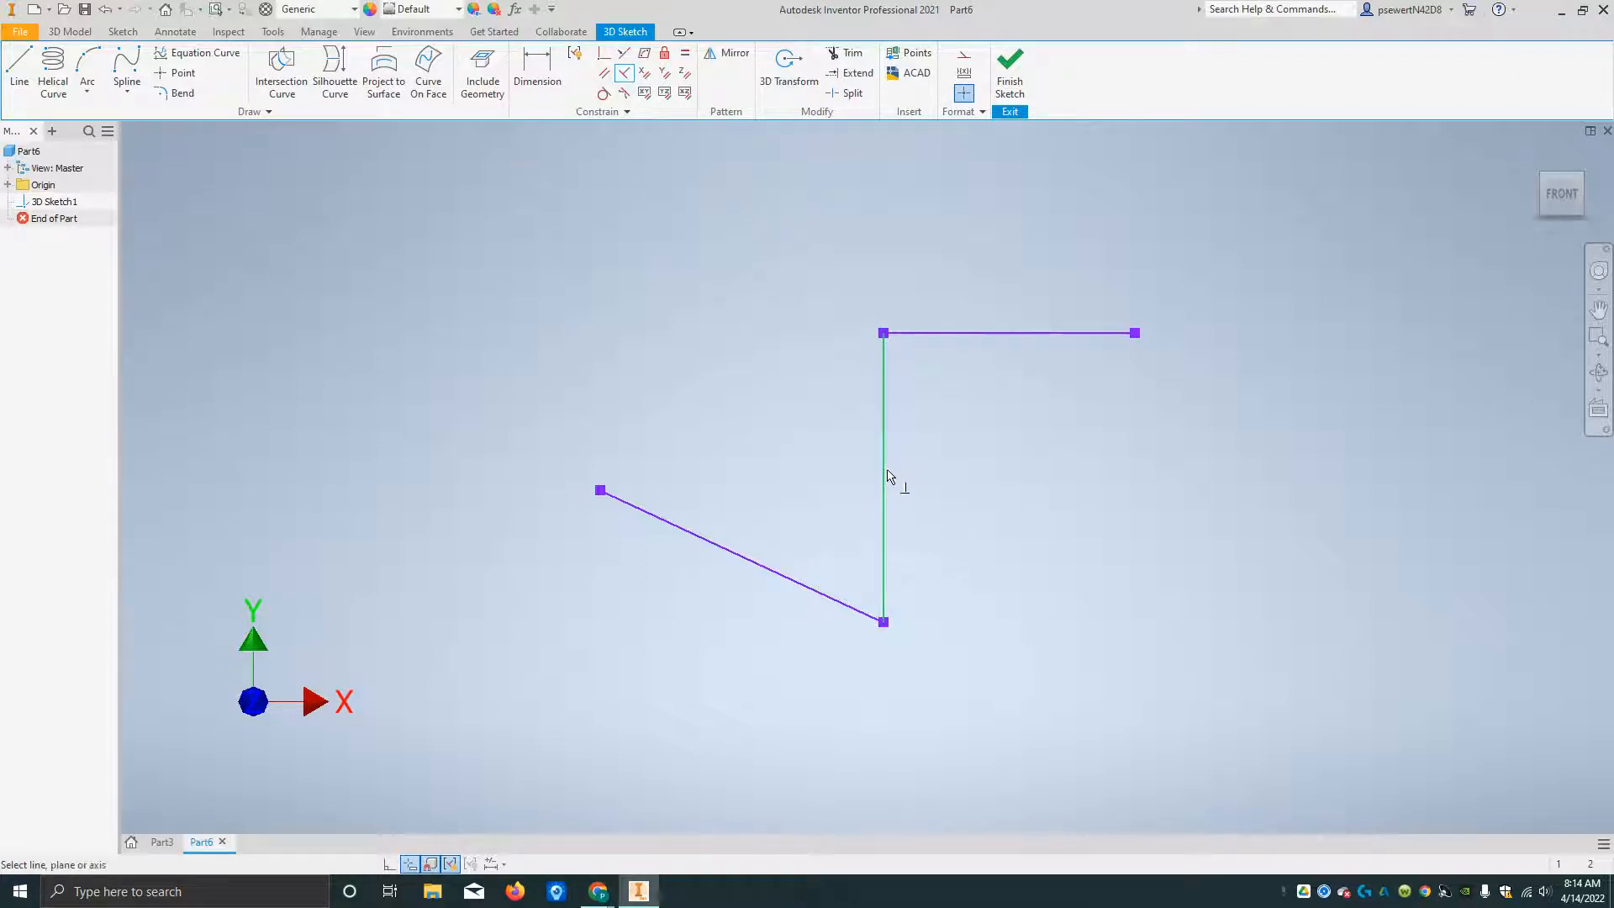
click(757, 564)
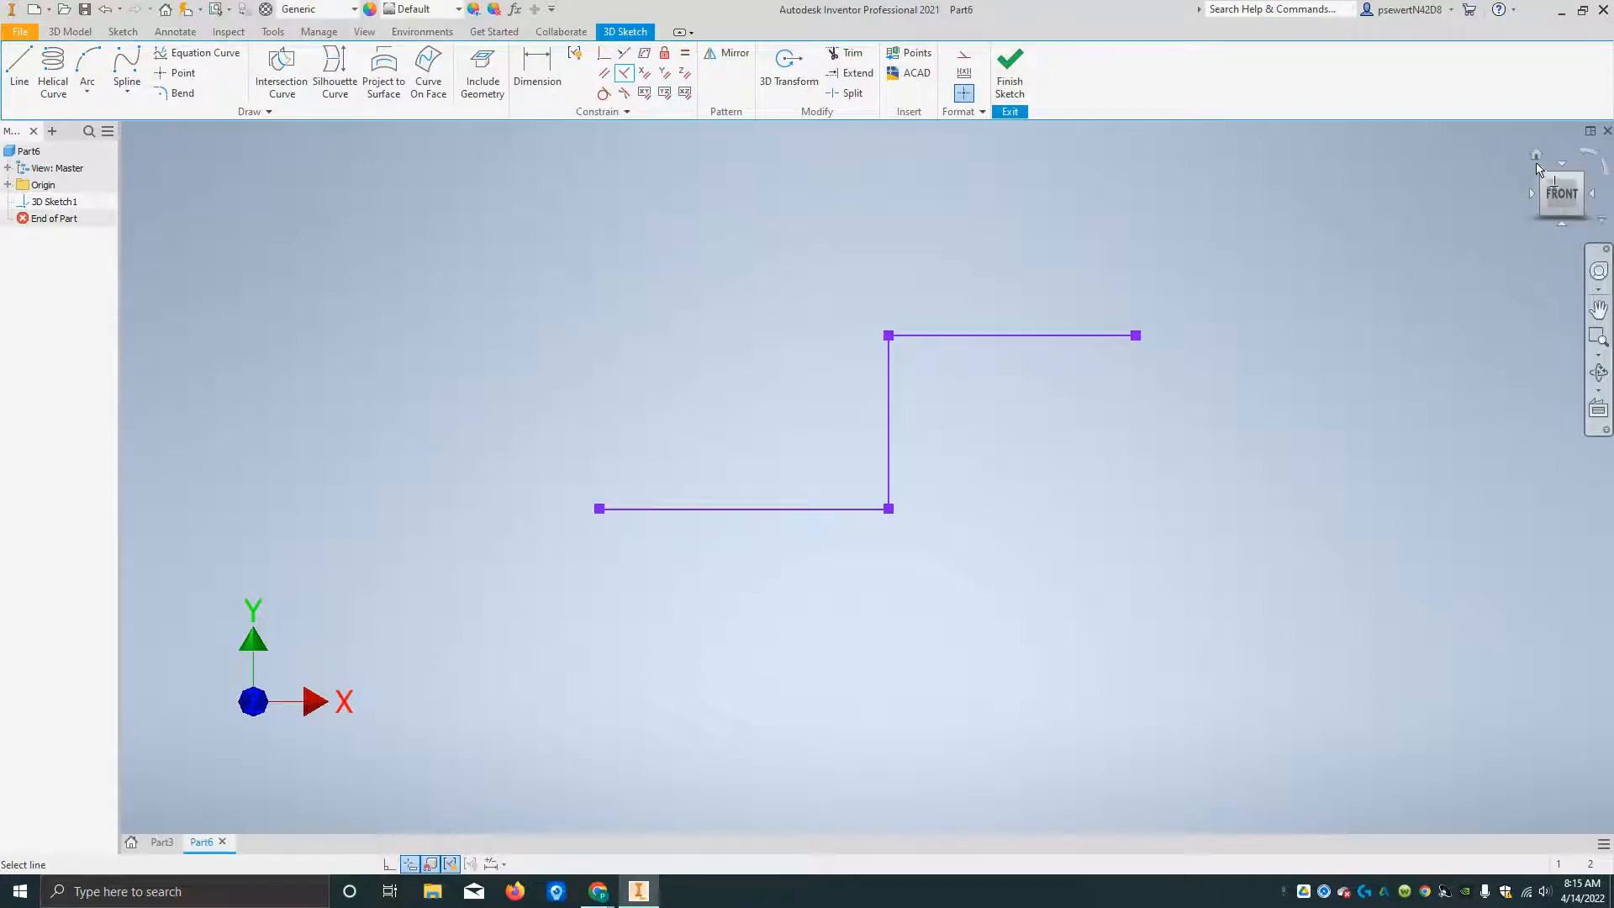
- Constrain the first line perpendicular to the line running along Z, and finish the 3D sketch
click(1535, 157)
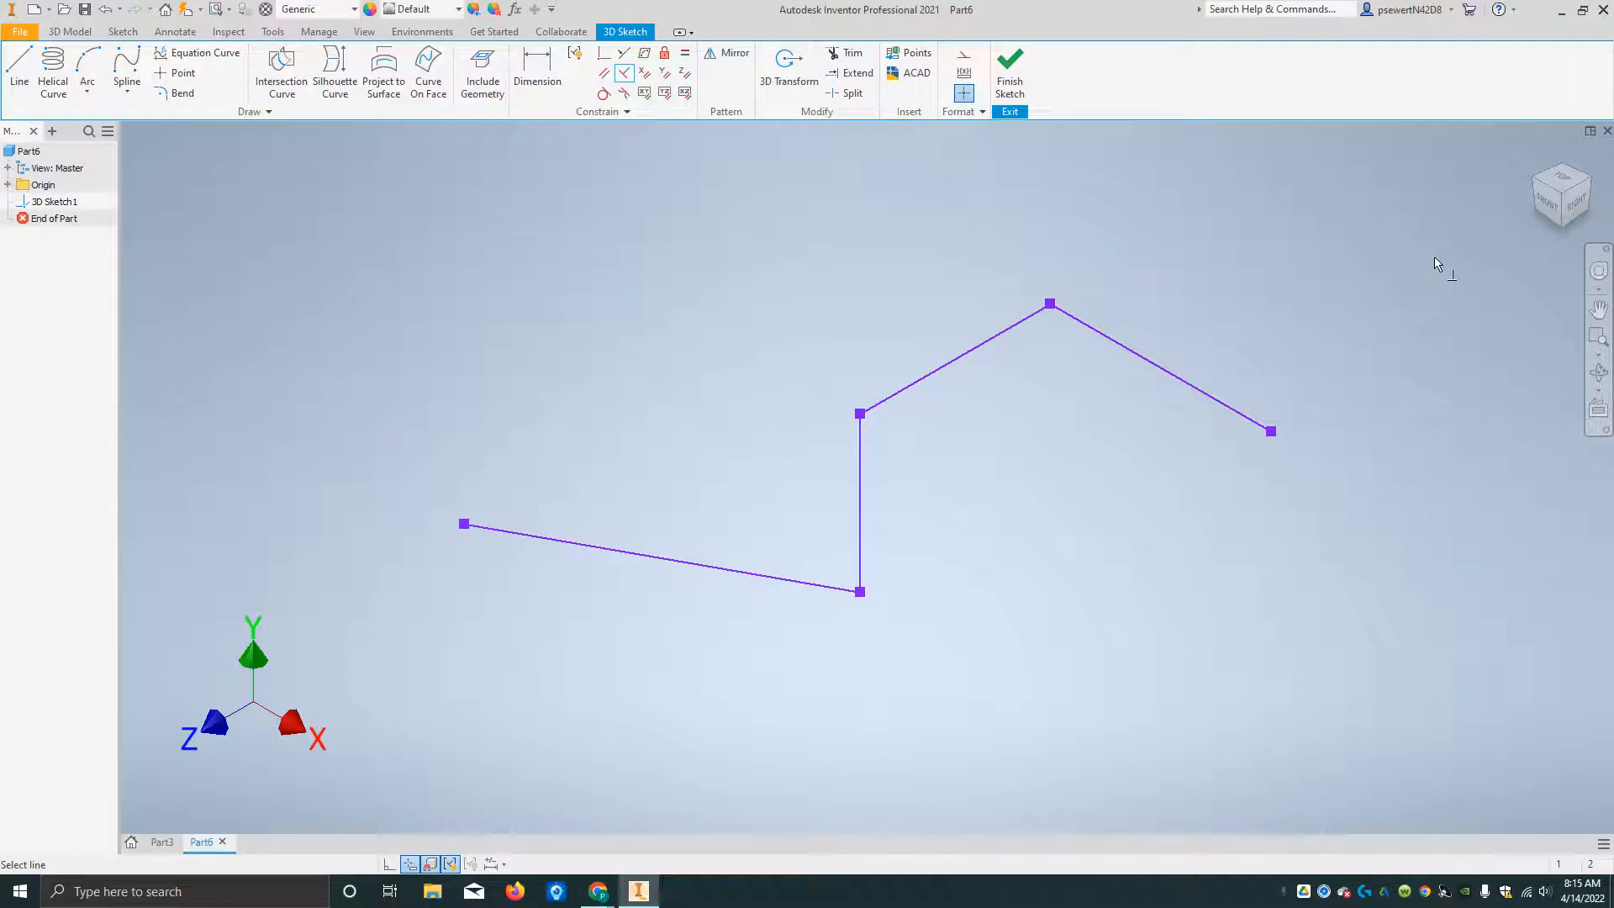
click(1574, 178)
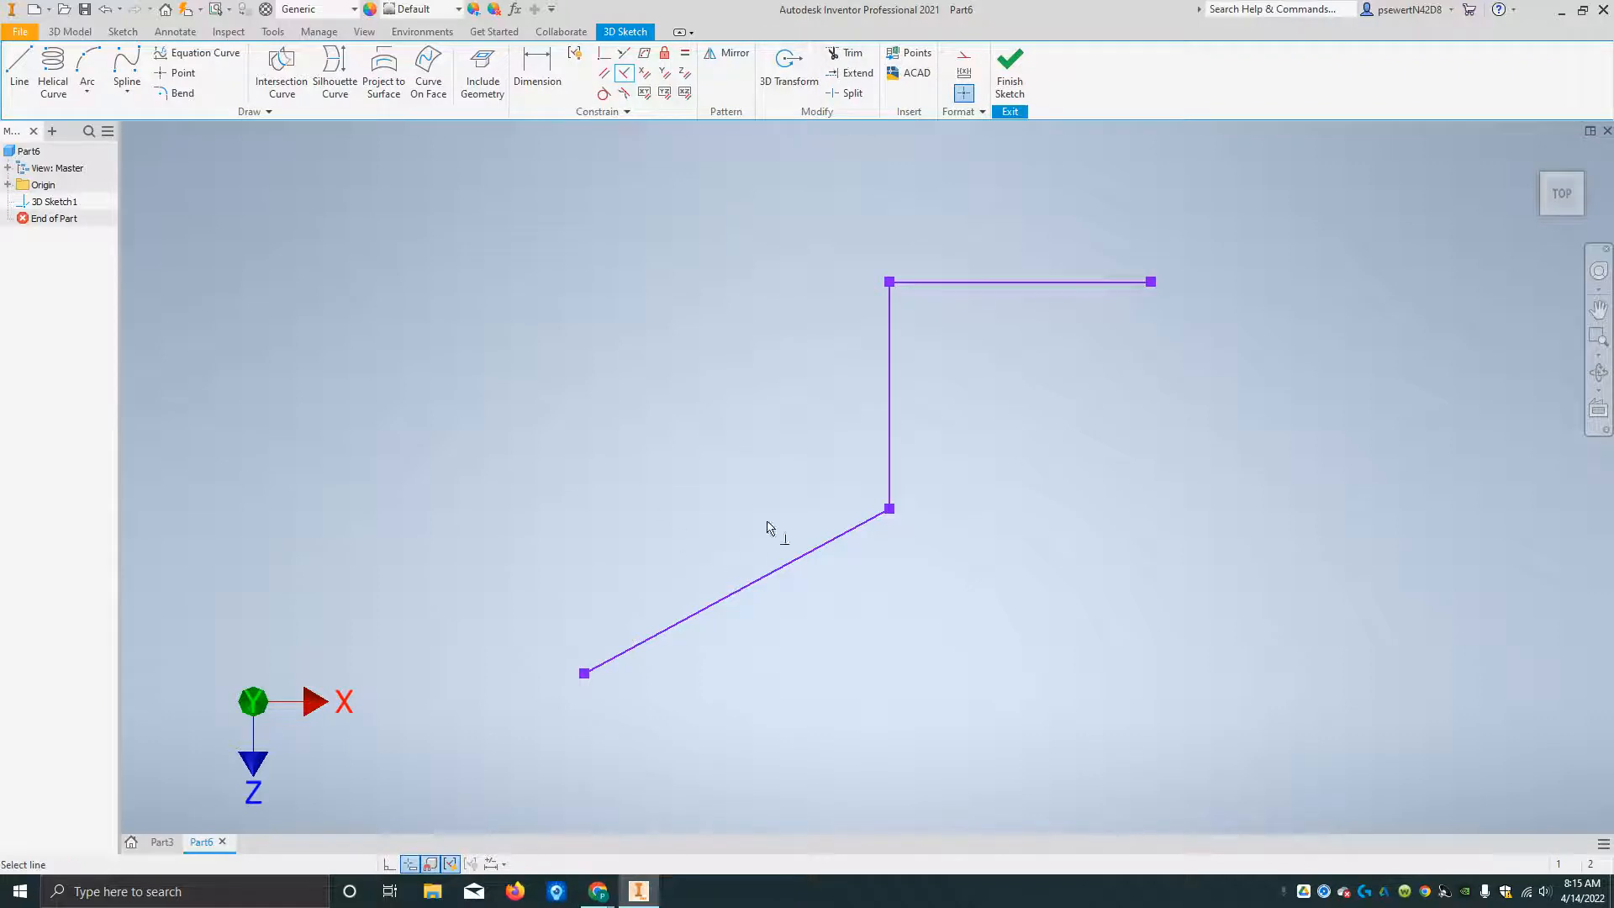
click(891, 421)
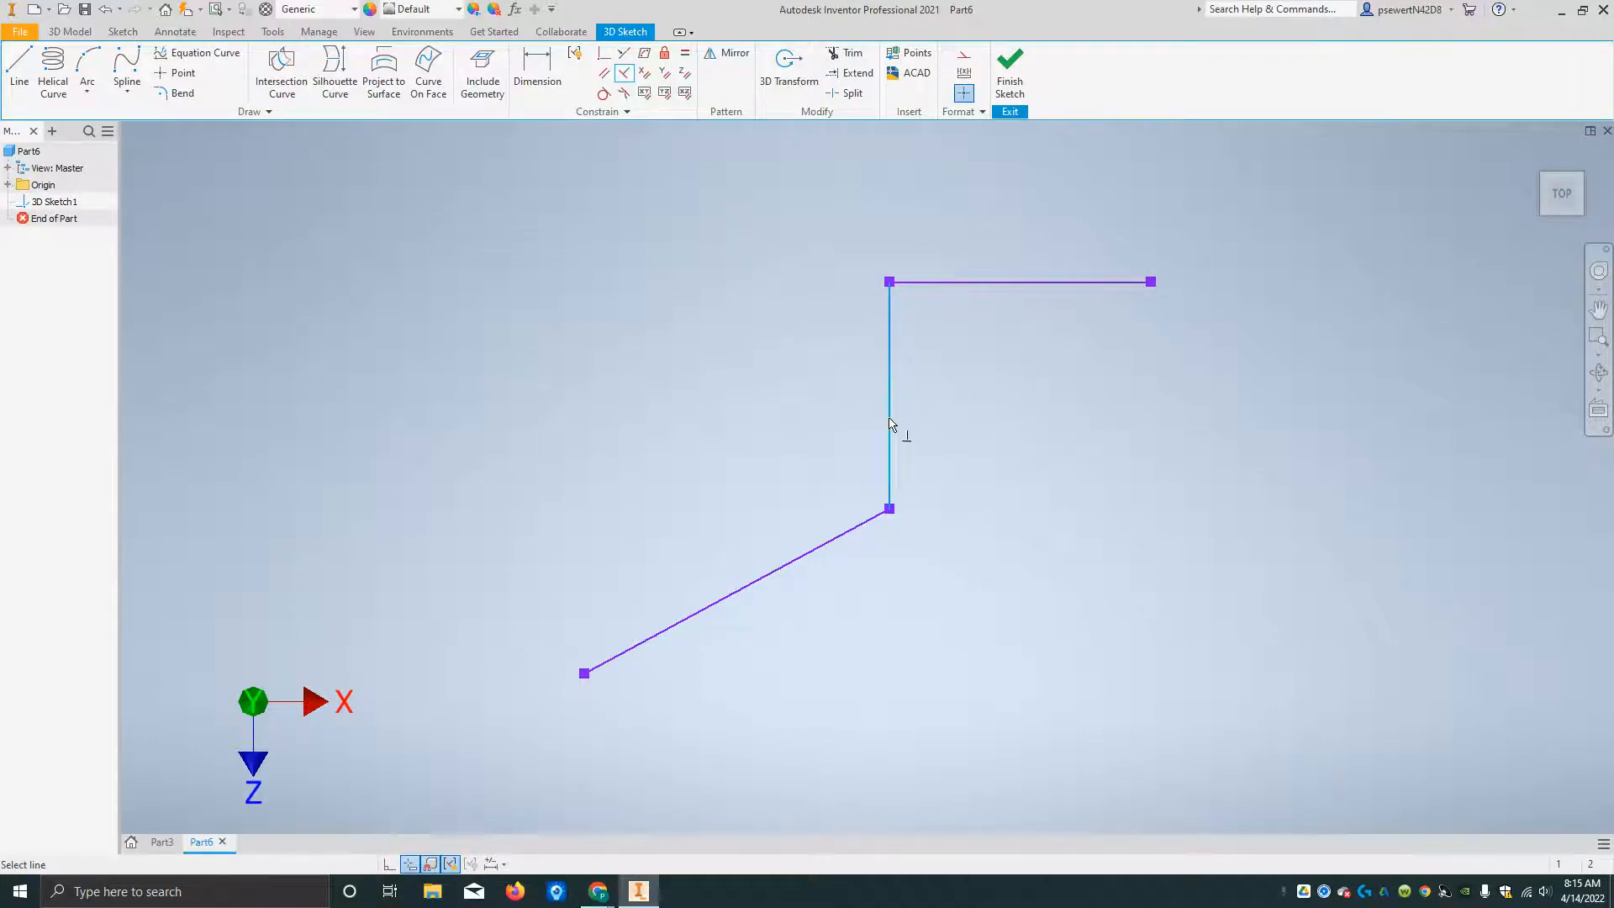
click(713, 606)
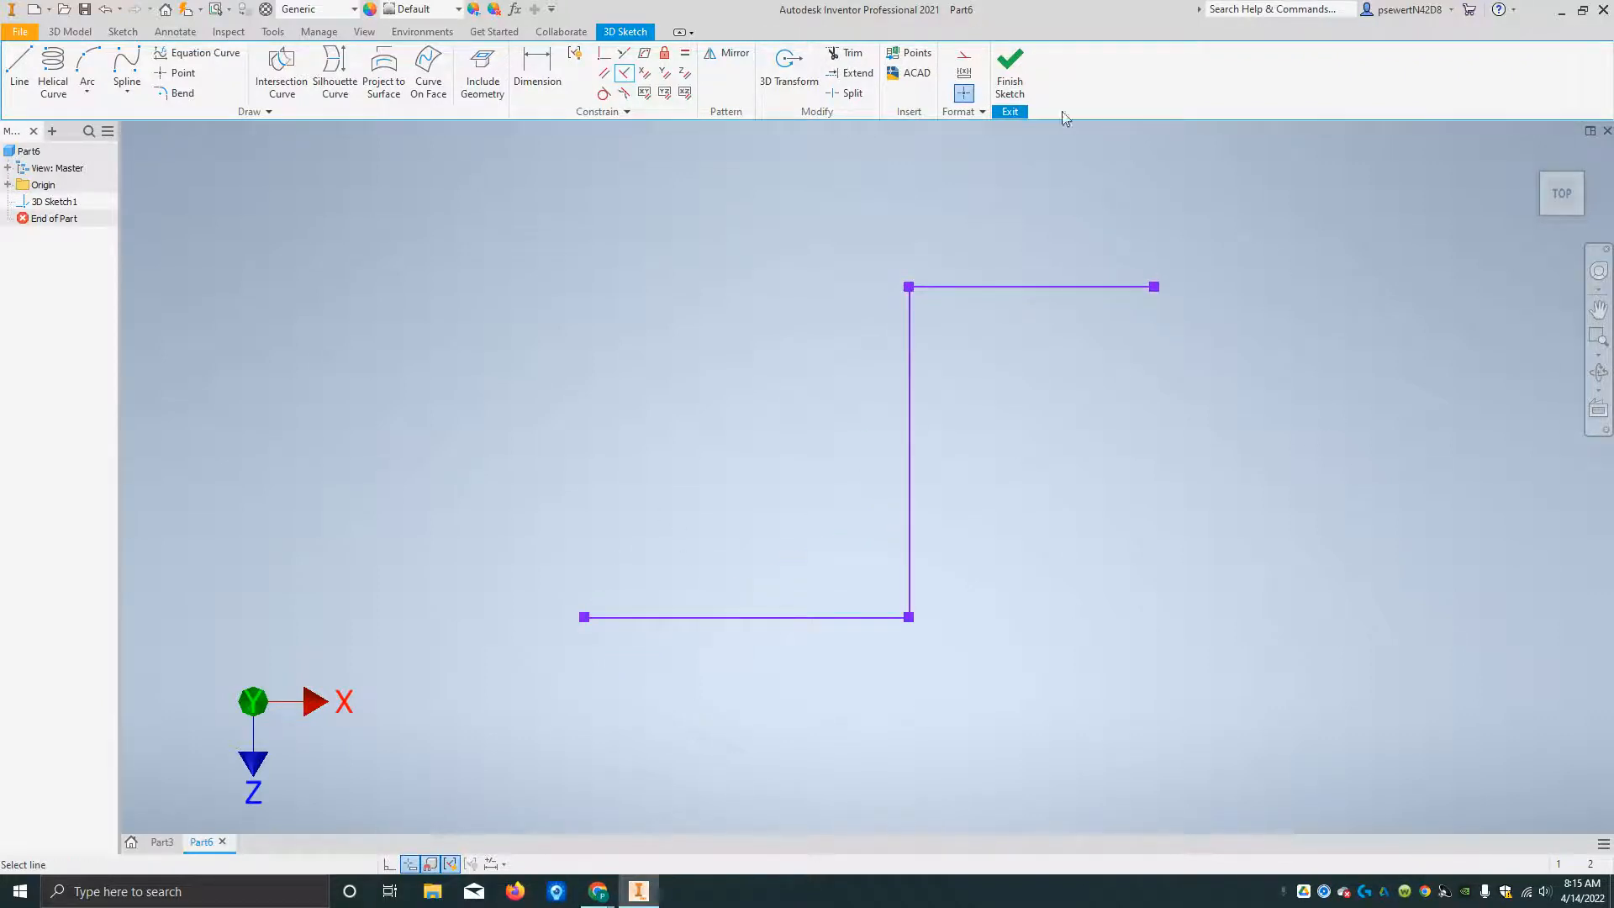
click(1009, 74)
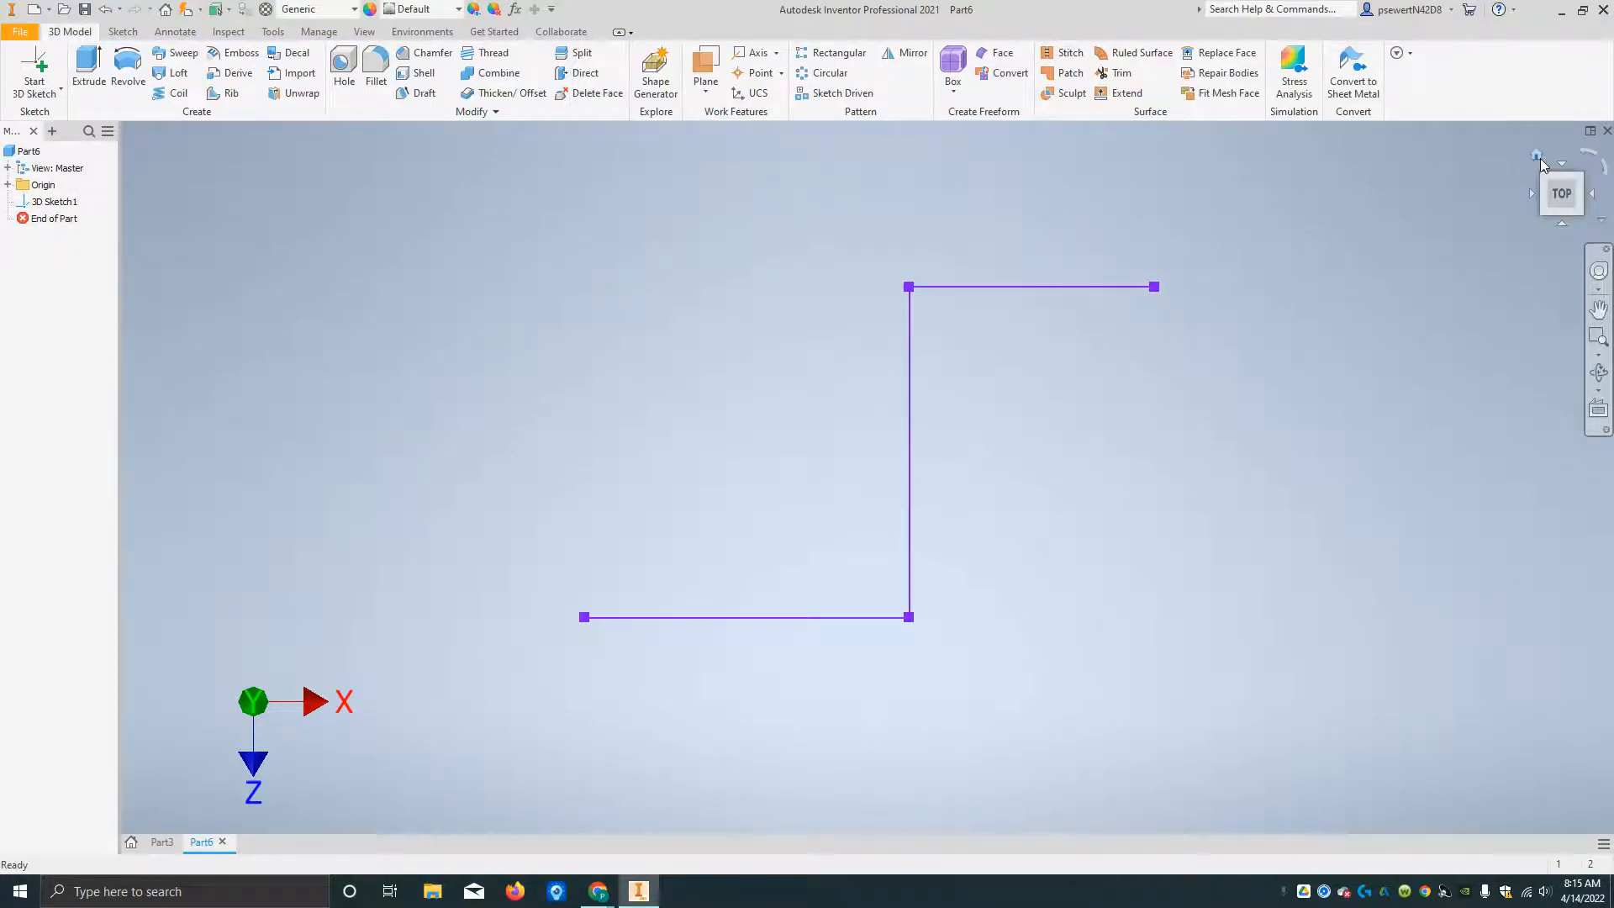
click(1538, 156)
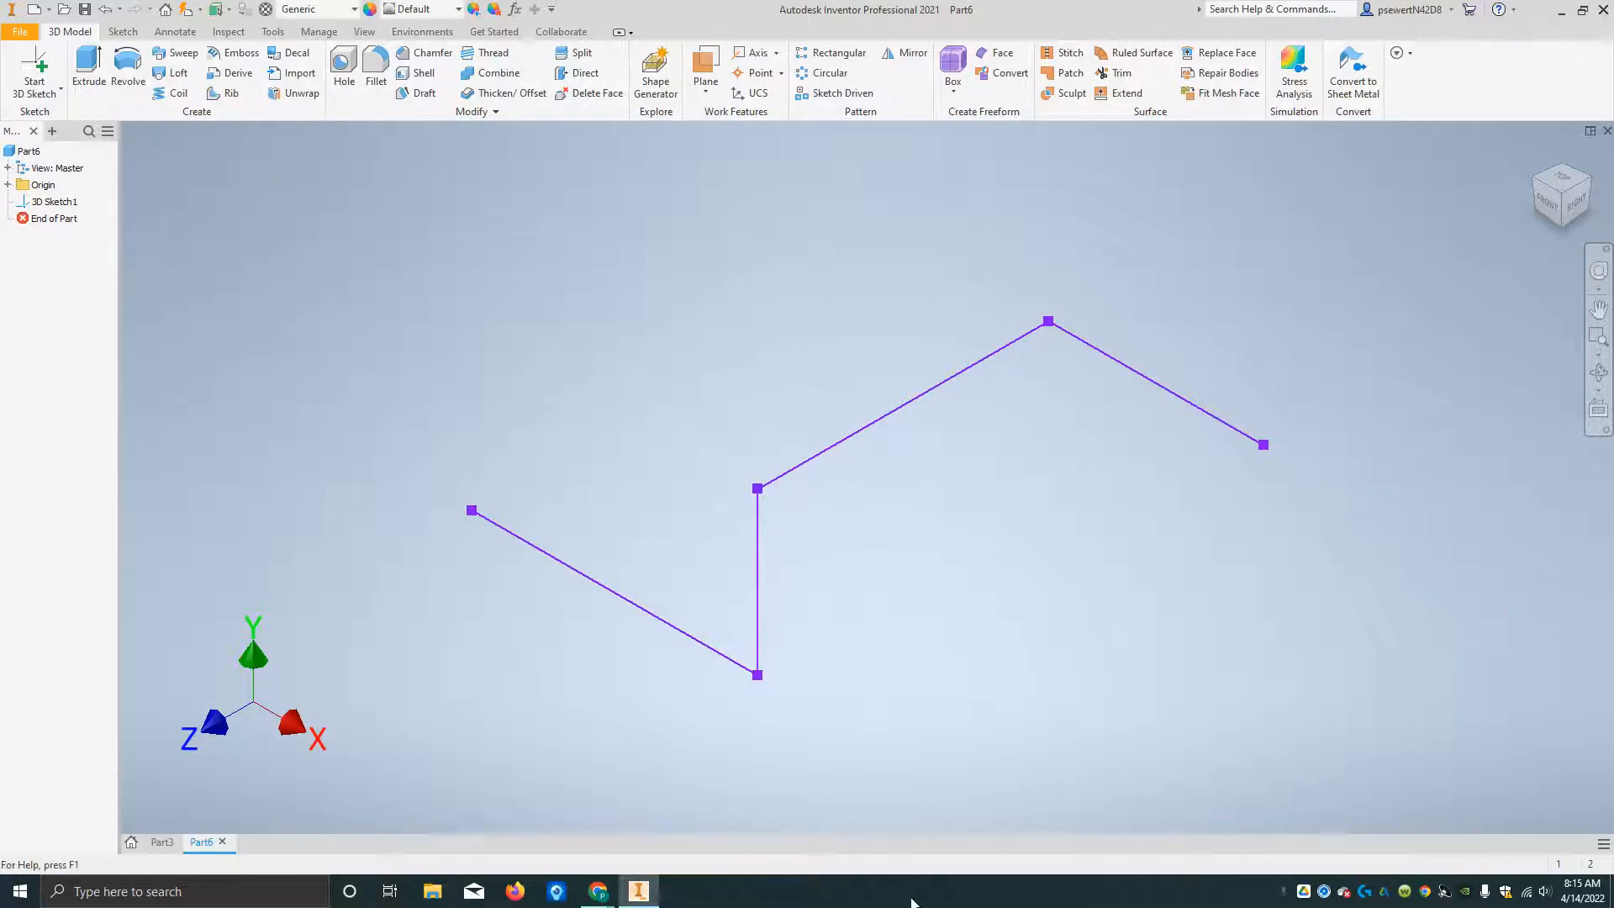
- Reopen the 3D sketch for editing and dimension the first line to 1 in
double_click(63, 202)
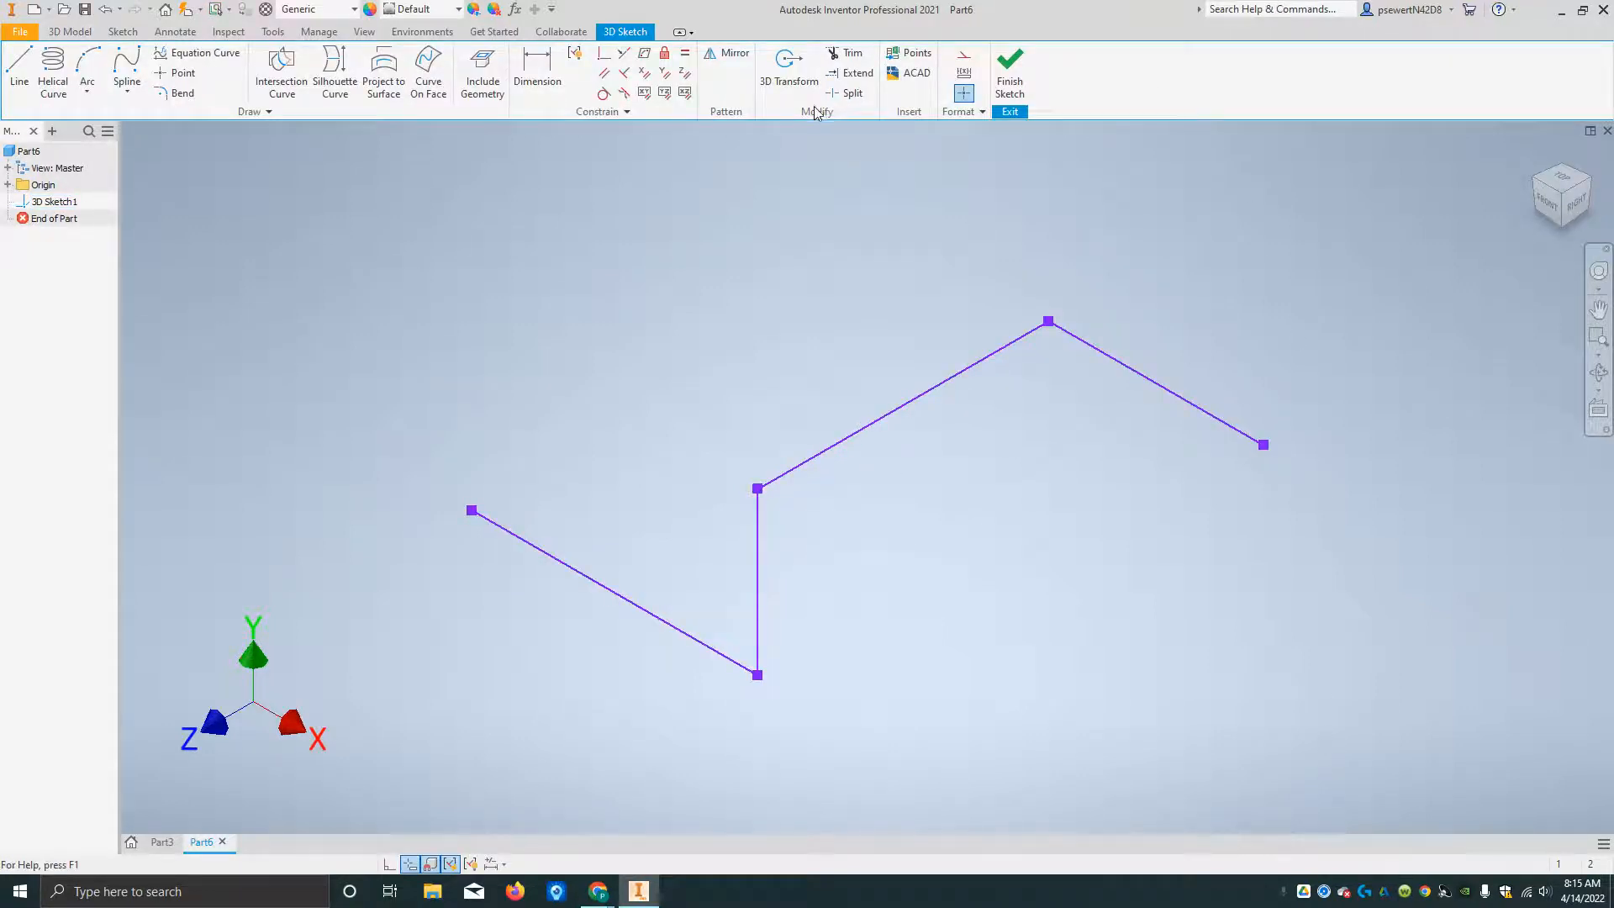
click(536, 72)
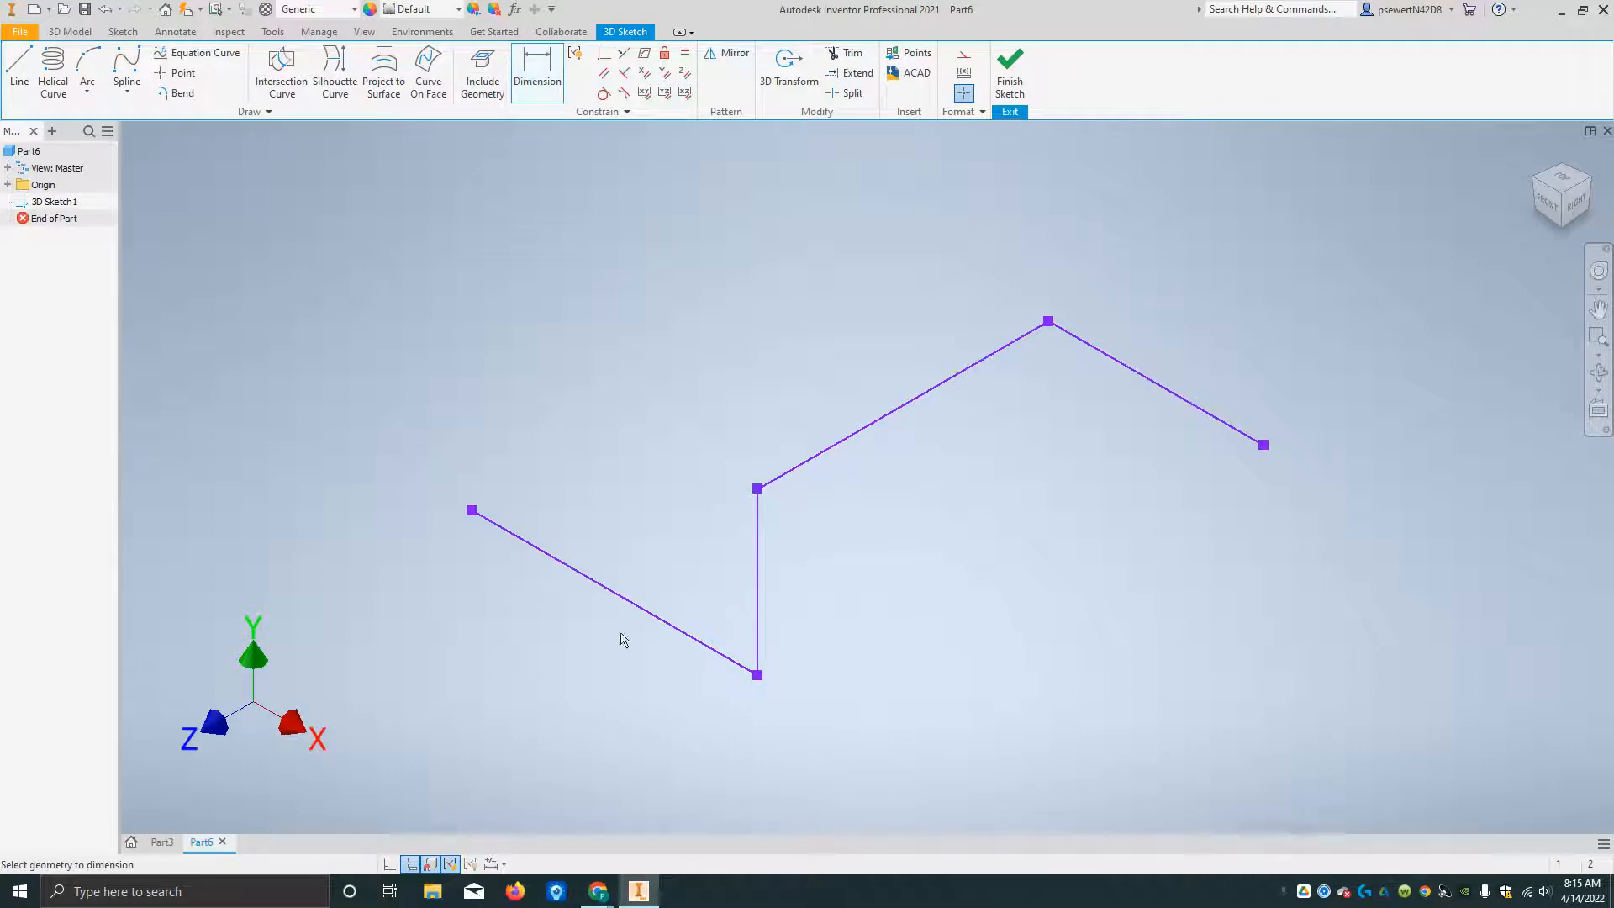
click(643, 618)
click(550, 668)
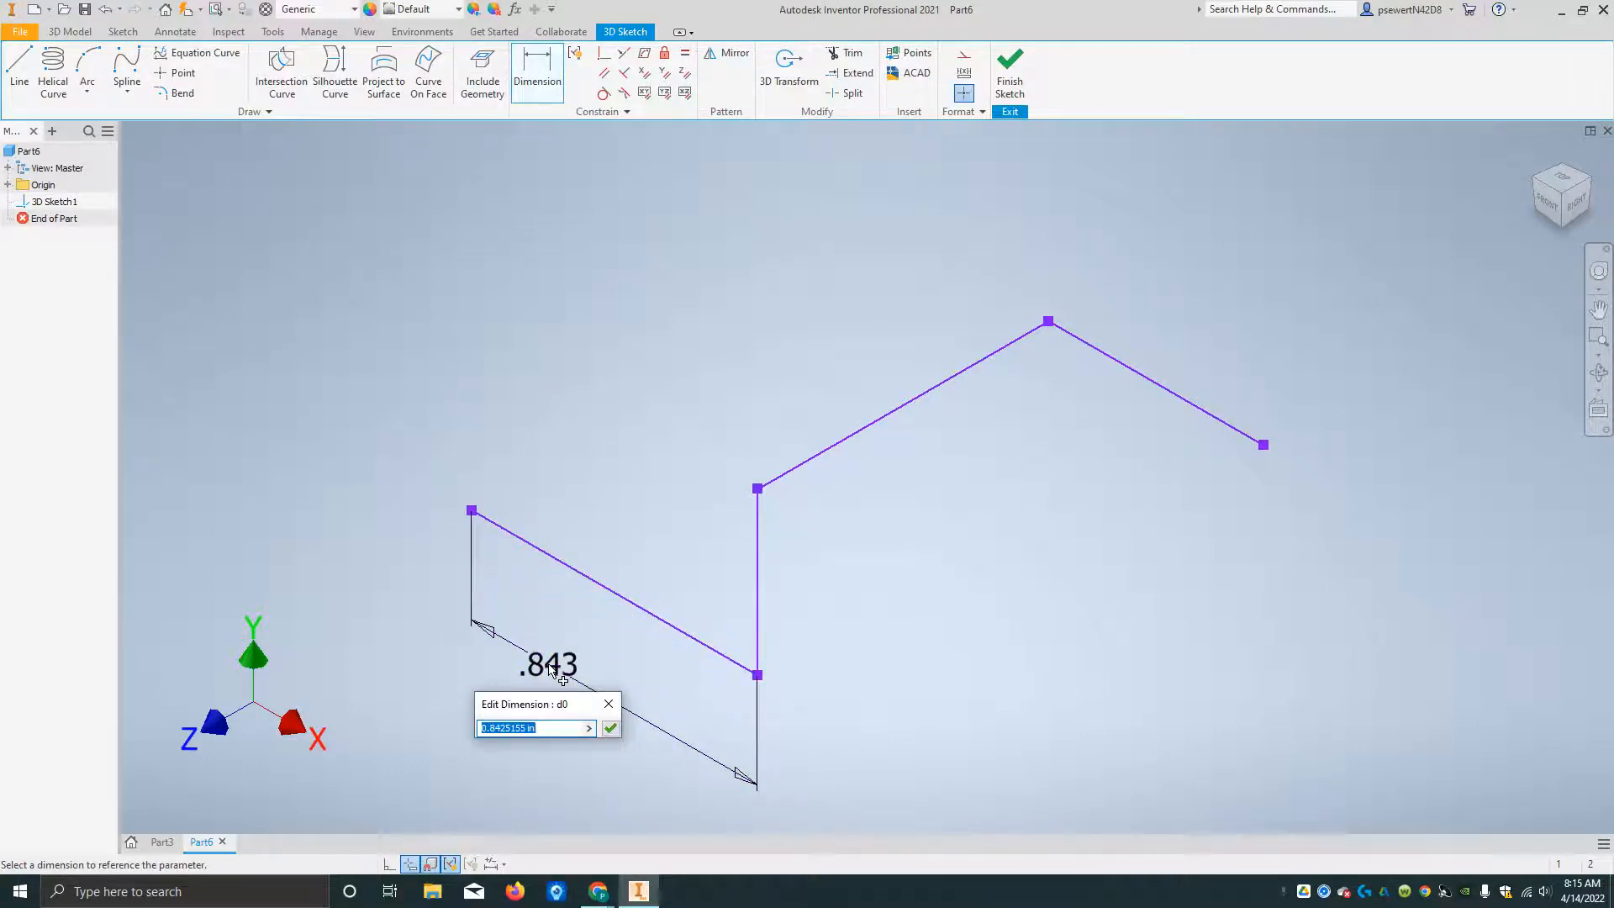
text(1)
key(Return)
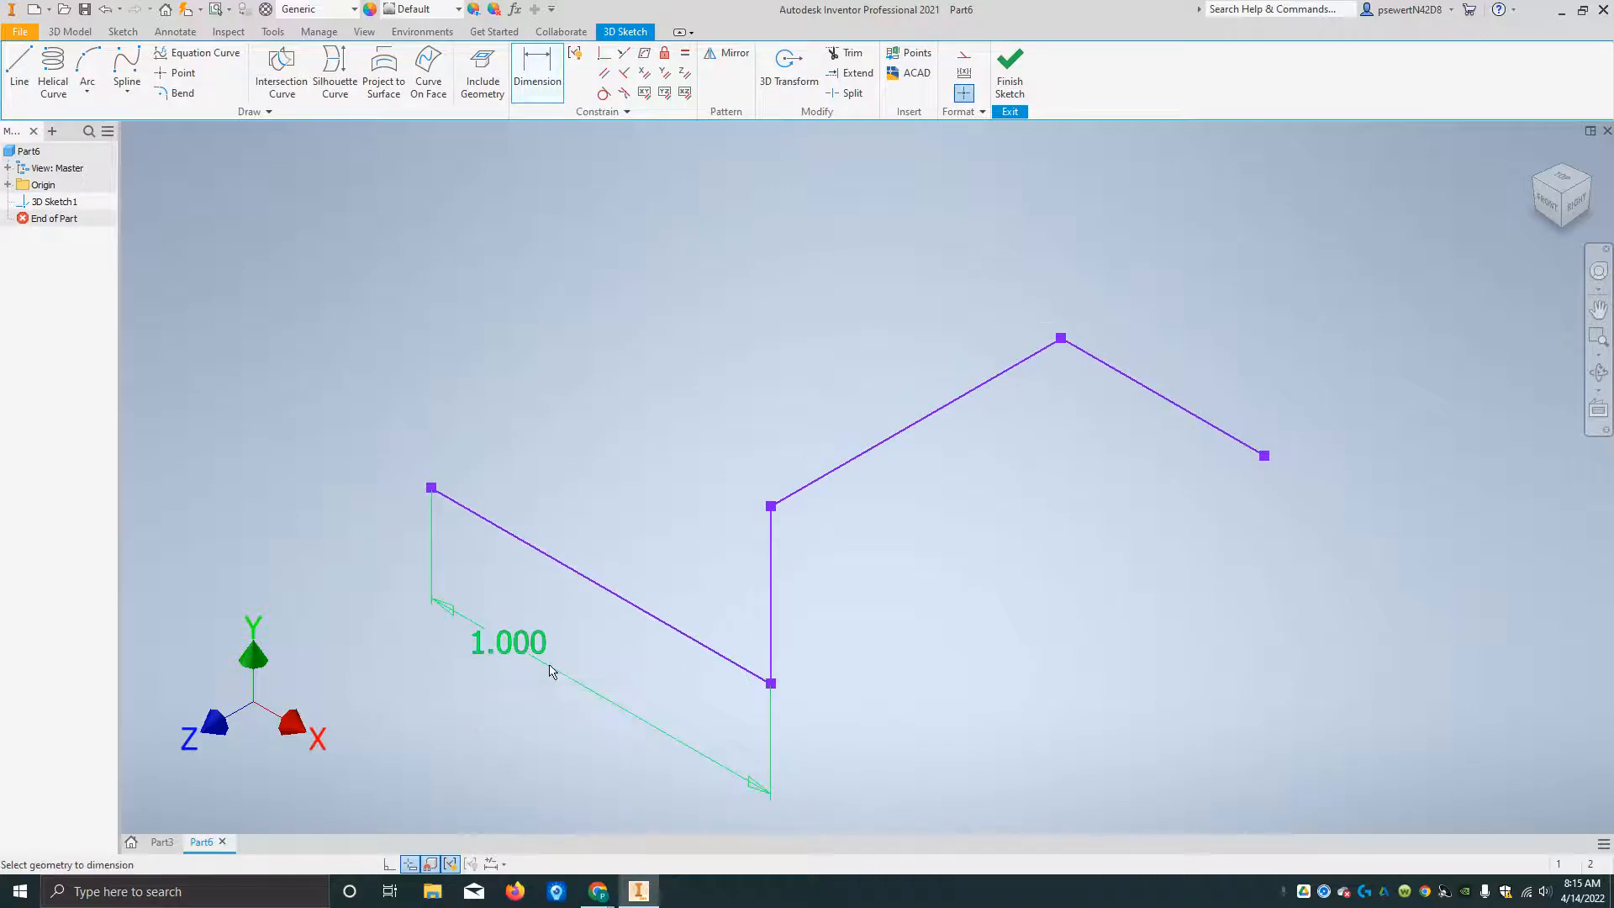
- Dimension the vertical line of the path to 0.75 in
click(771, 595)
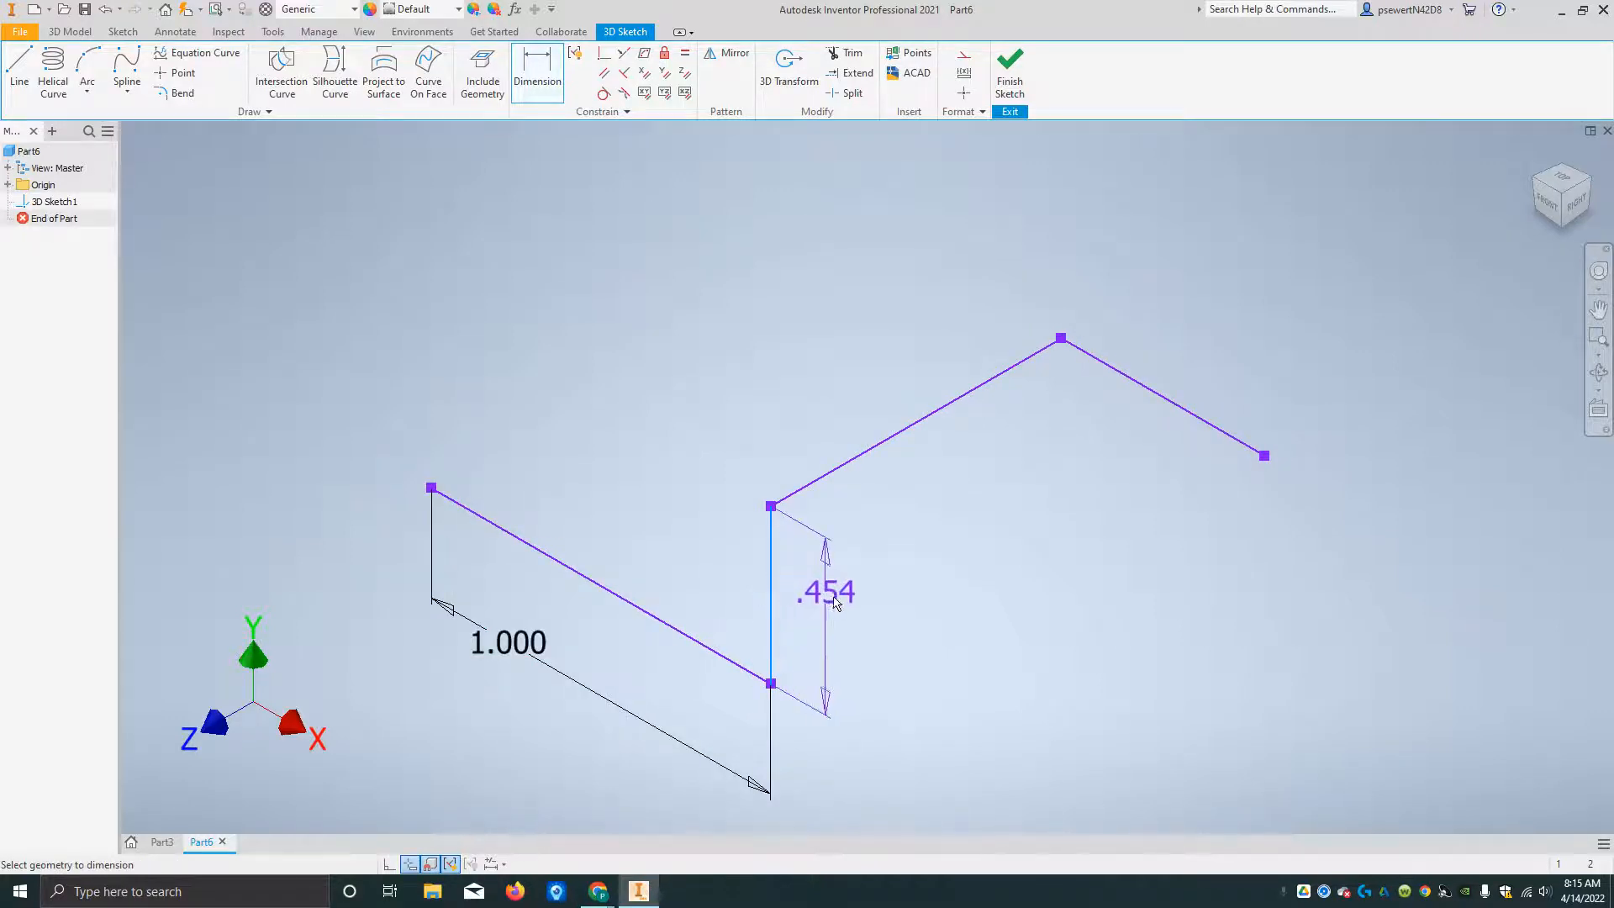
click(865, 636)
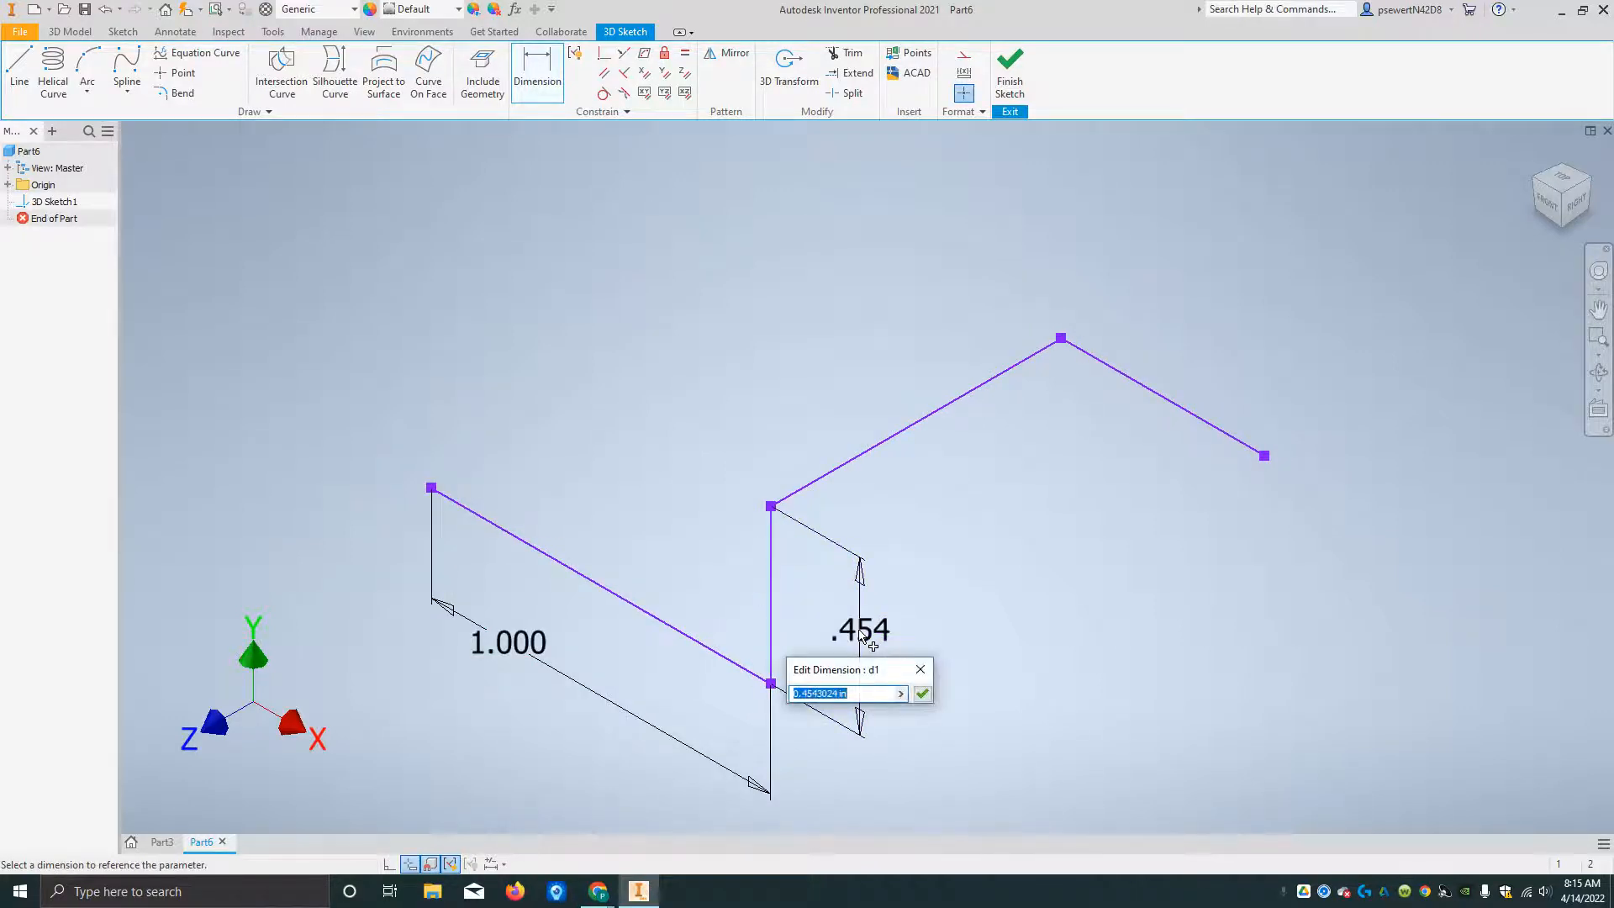
text(.75)
key(Return)
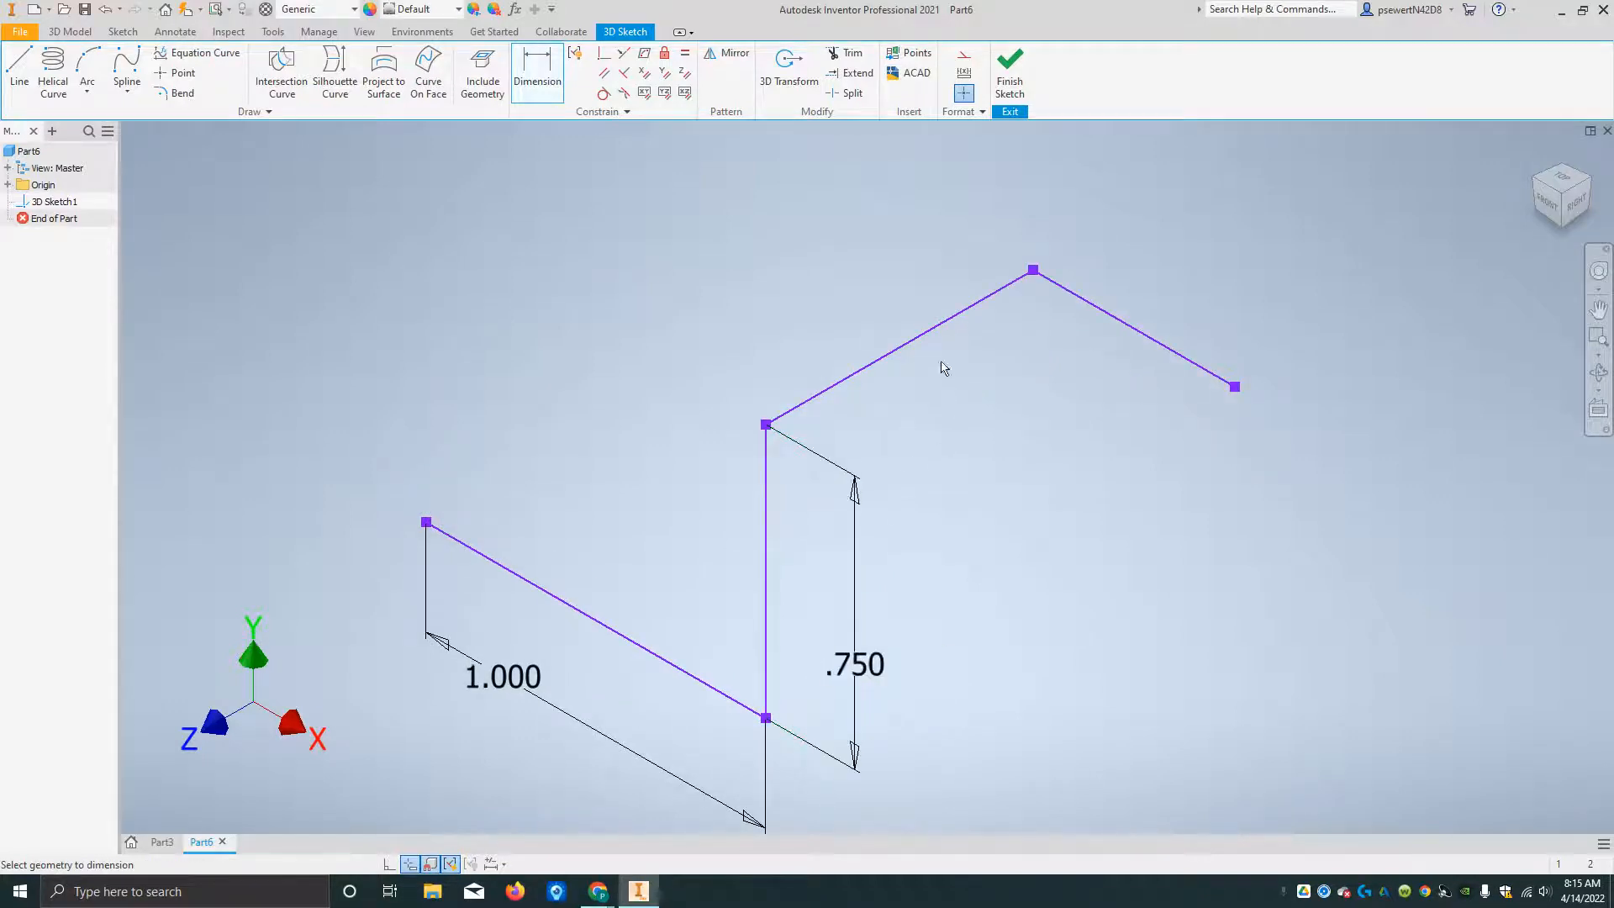
- Dimension the line running along Z from the top of the vertical line to 0.5 in
click(926, 332)
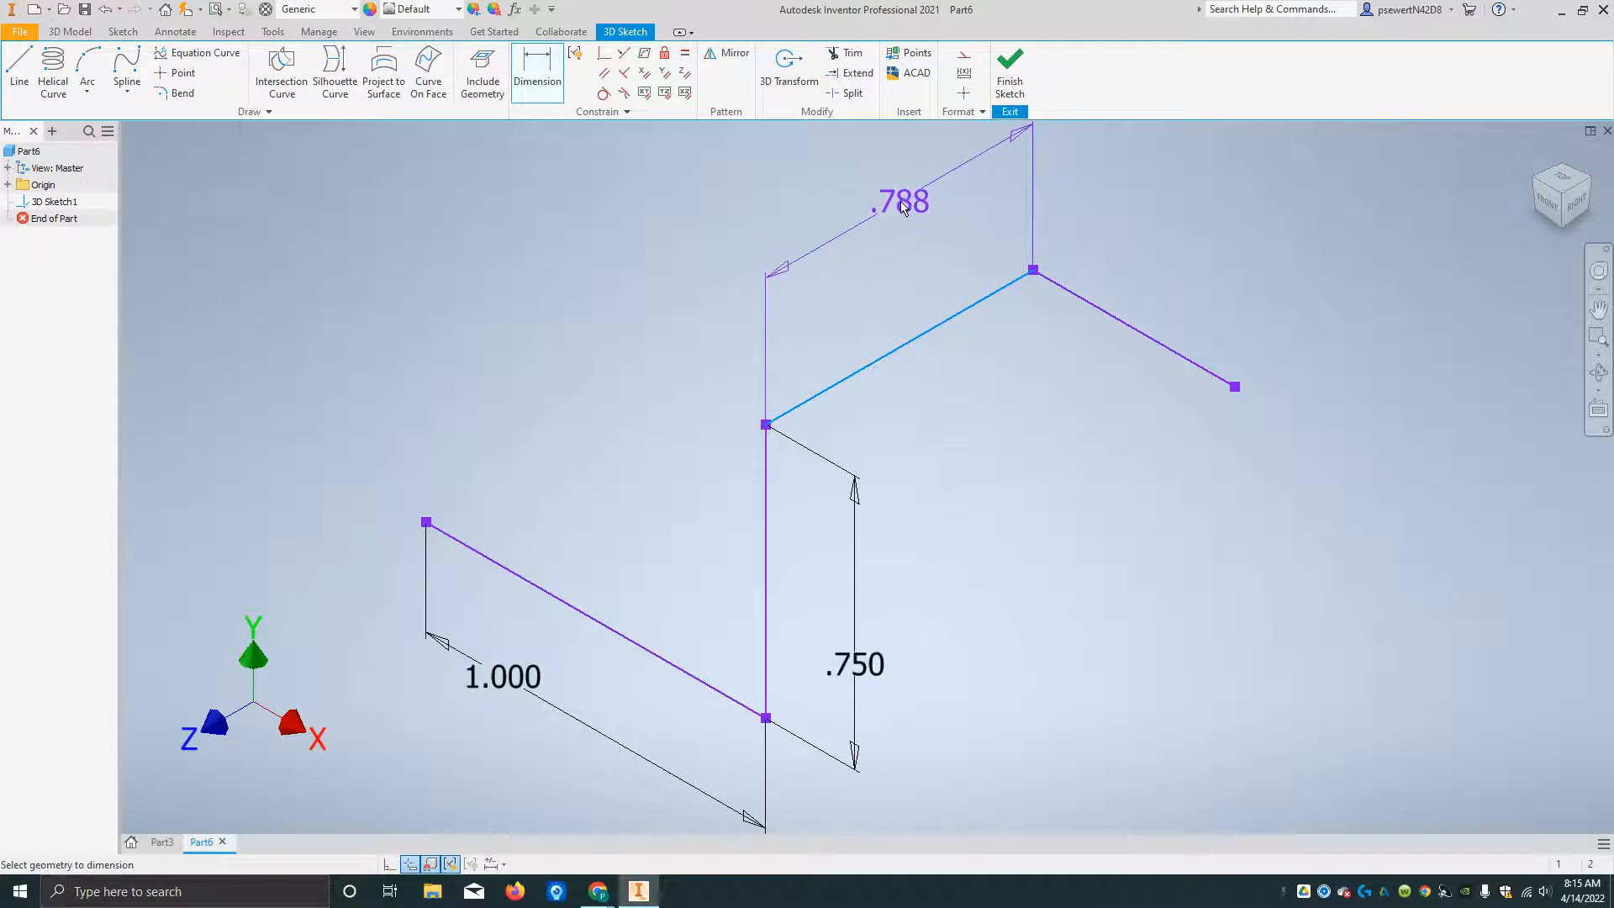
click(901, 207)
text(.5)
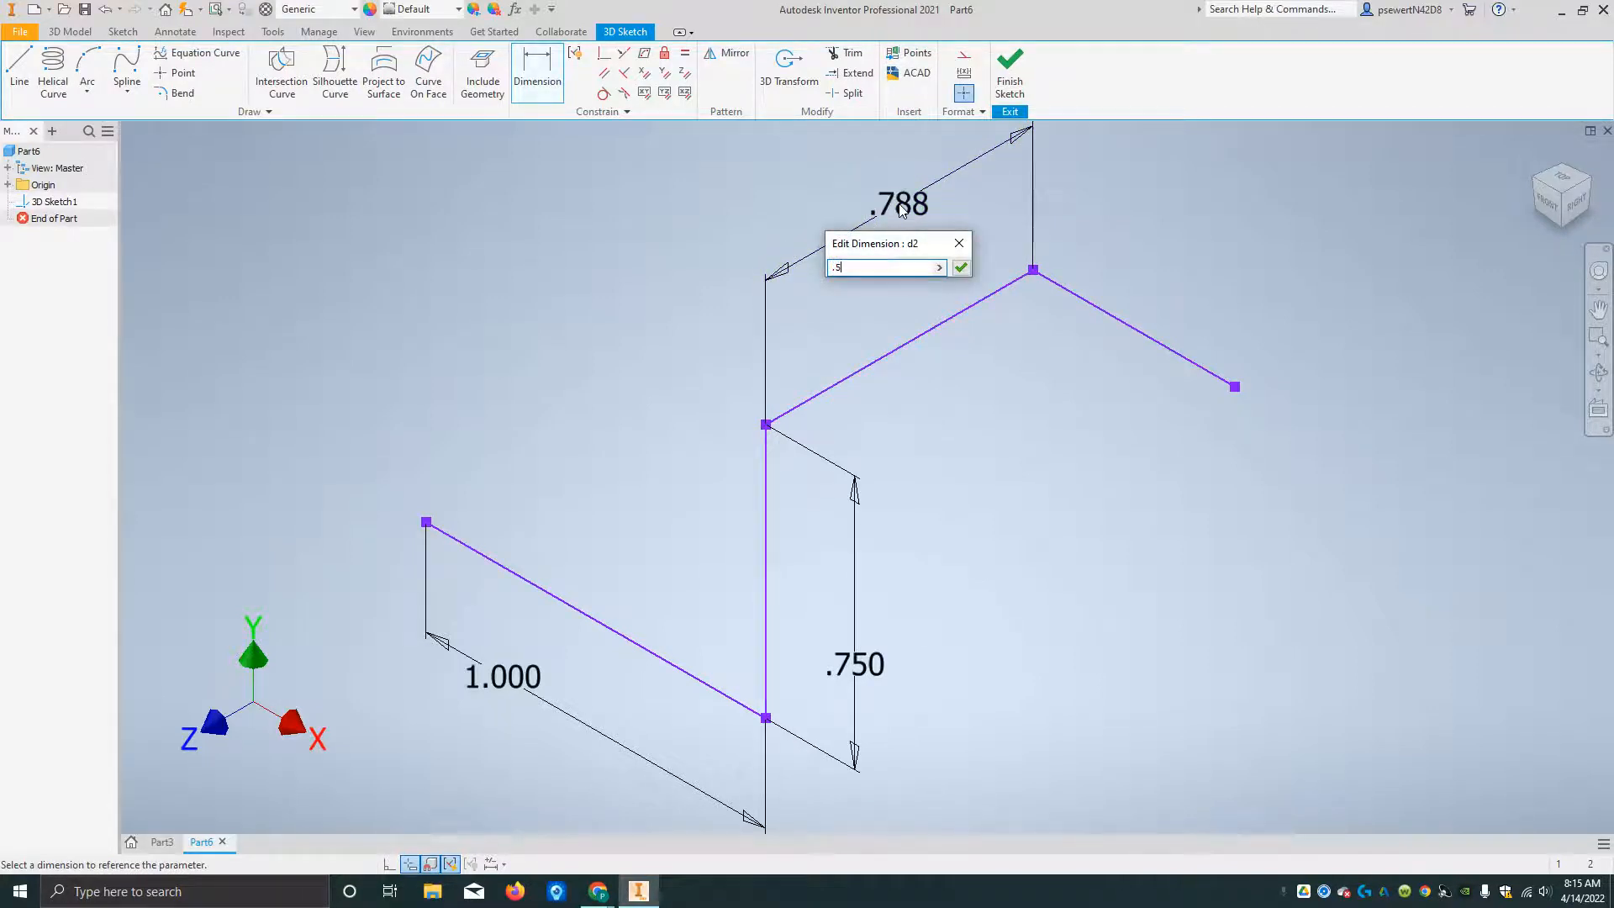
key(Return)
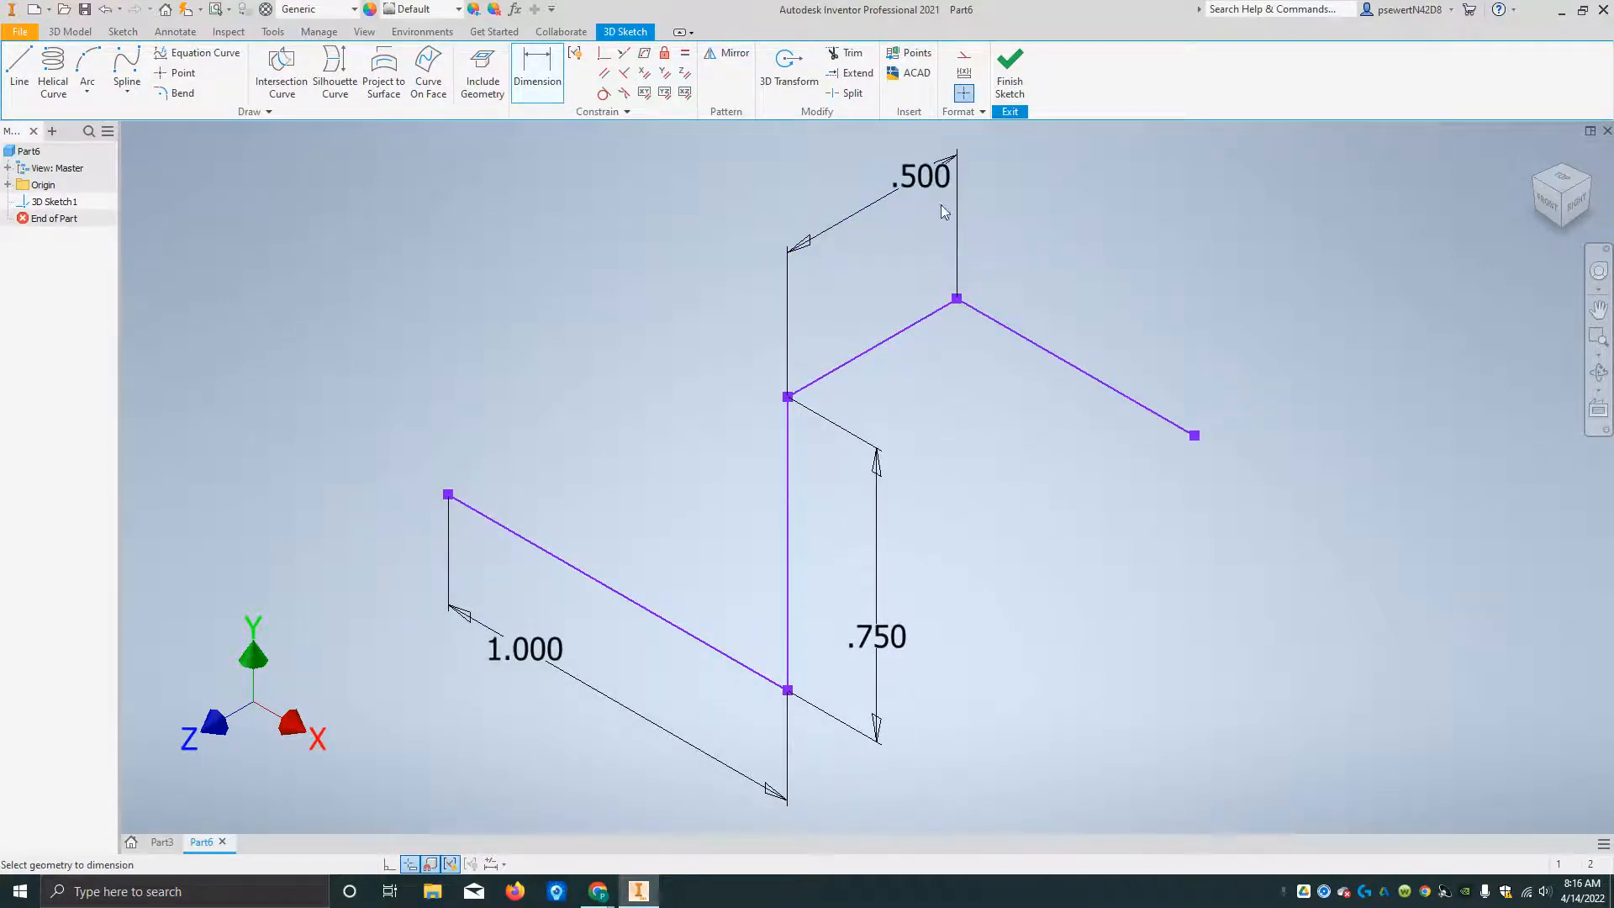
- Dimension the last line of the 3D sketch path to 0.5 in
click(1093, 377)
click(1099, 273)
text(.)
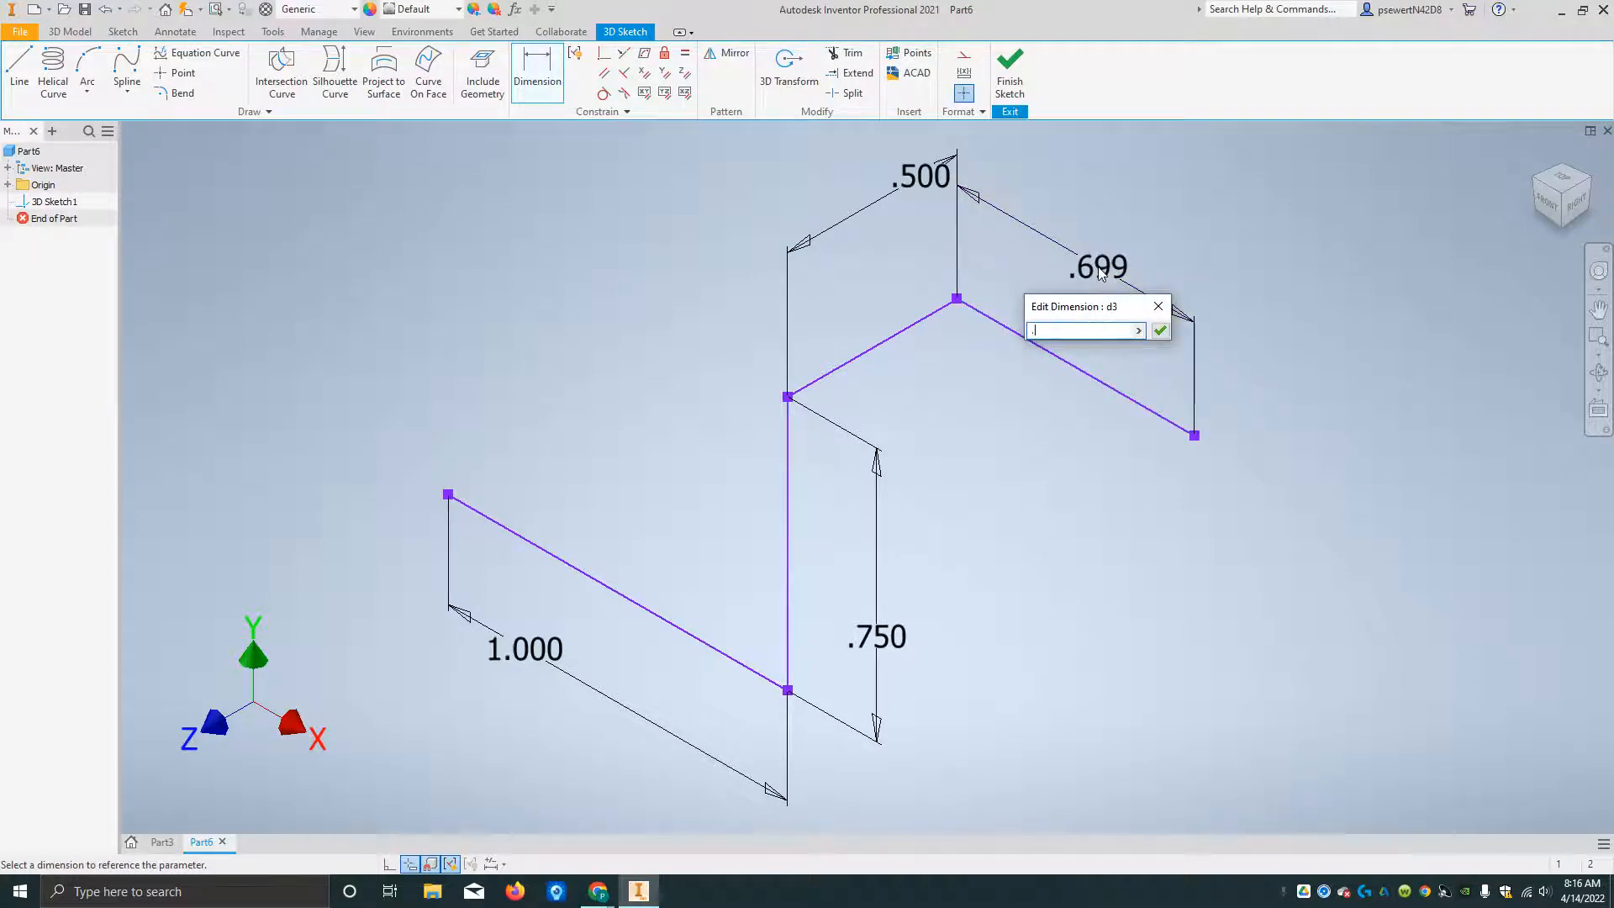
text(5)
key(Return)
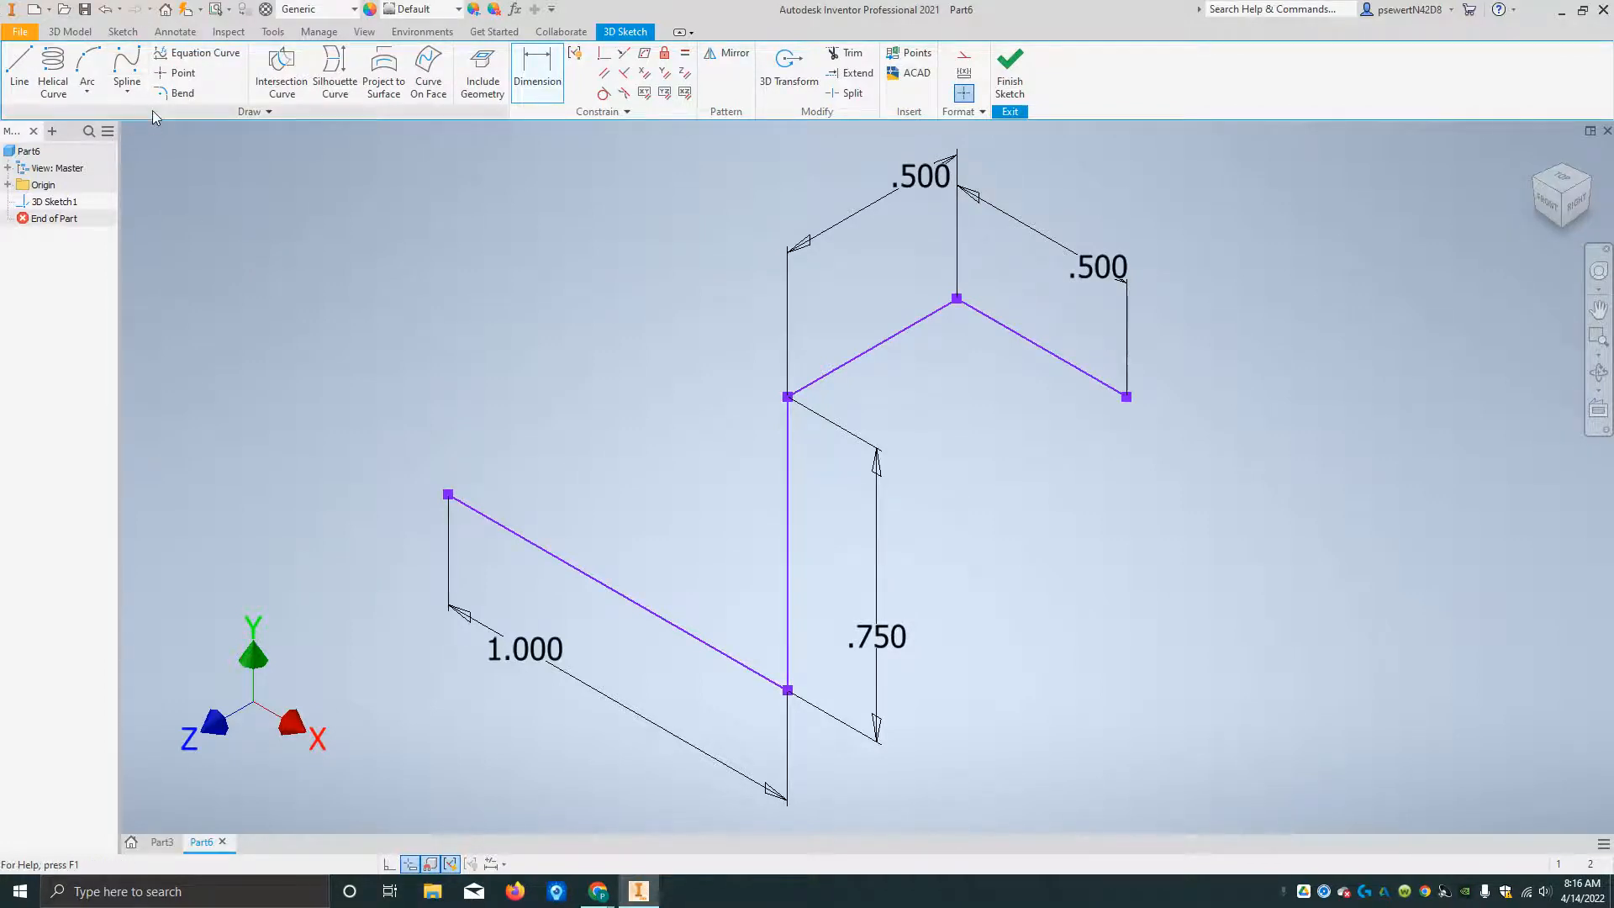
- Add 0.125 in radius bends at all three corners of the 3D sketch path
click(168, 94)
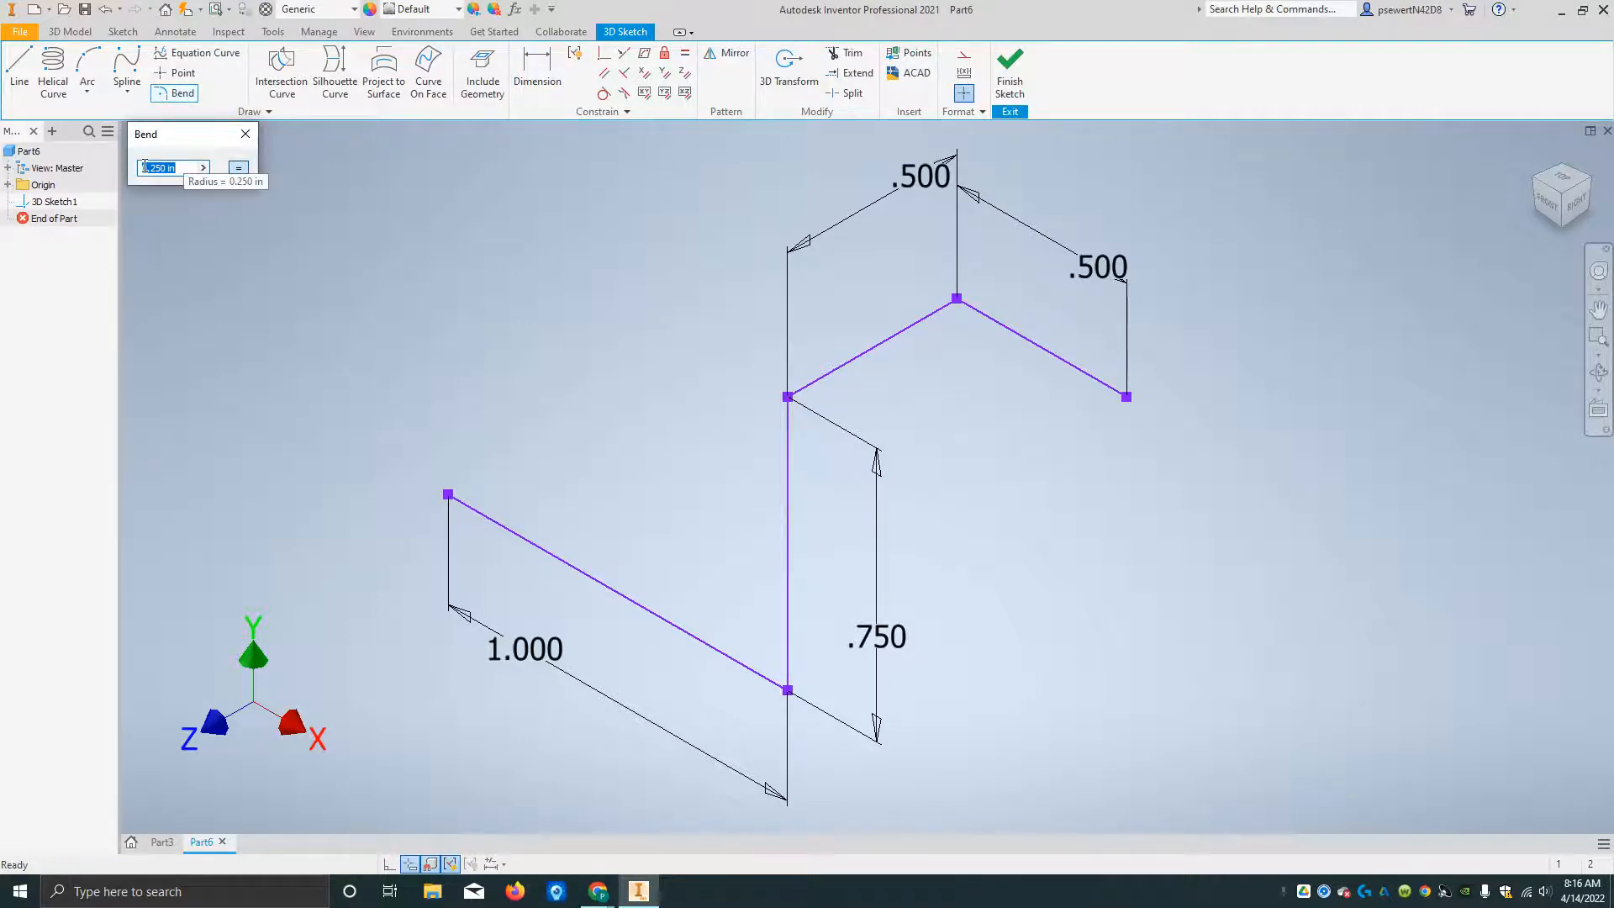
text(.125)
click(672, 627)
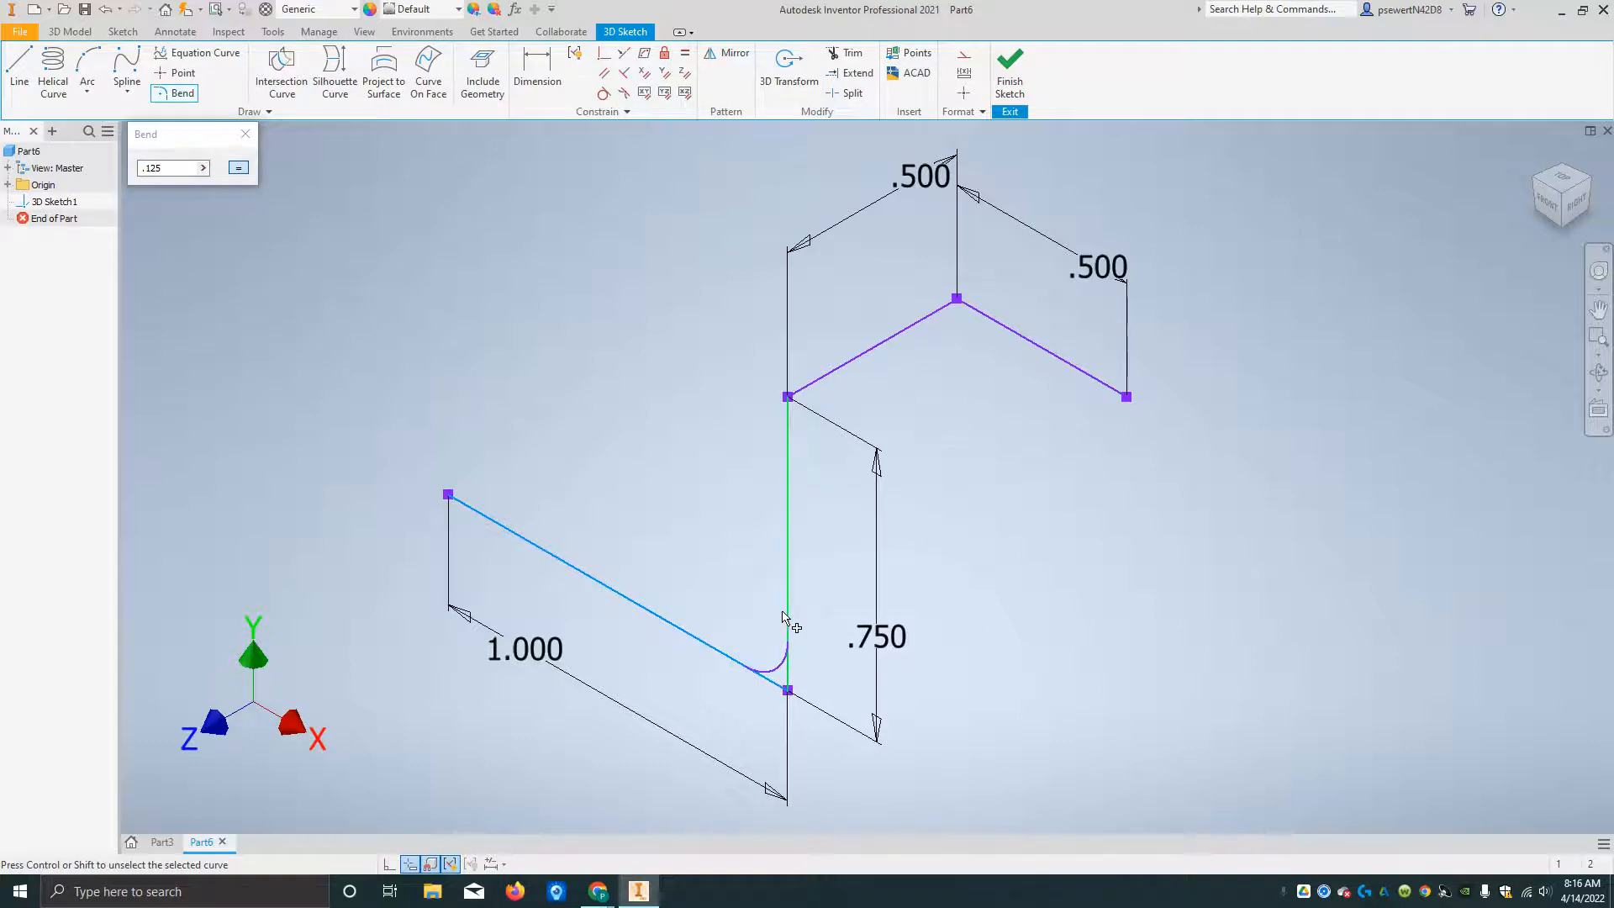
click(785, 619)
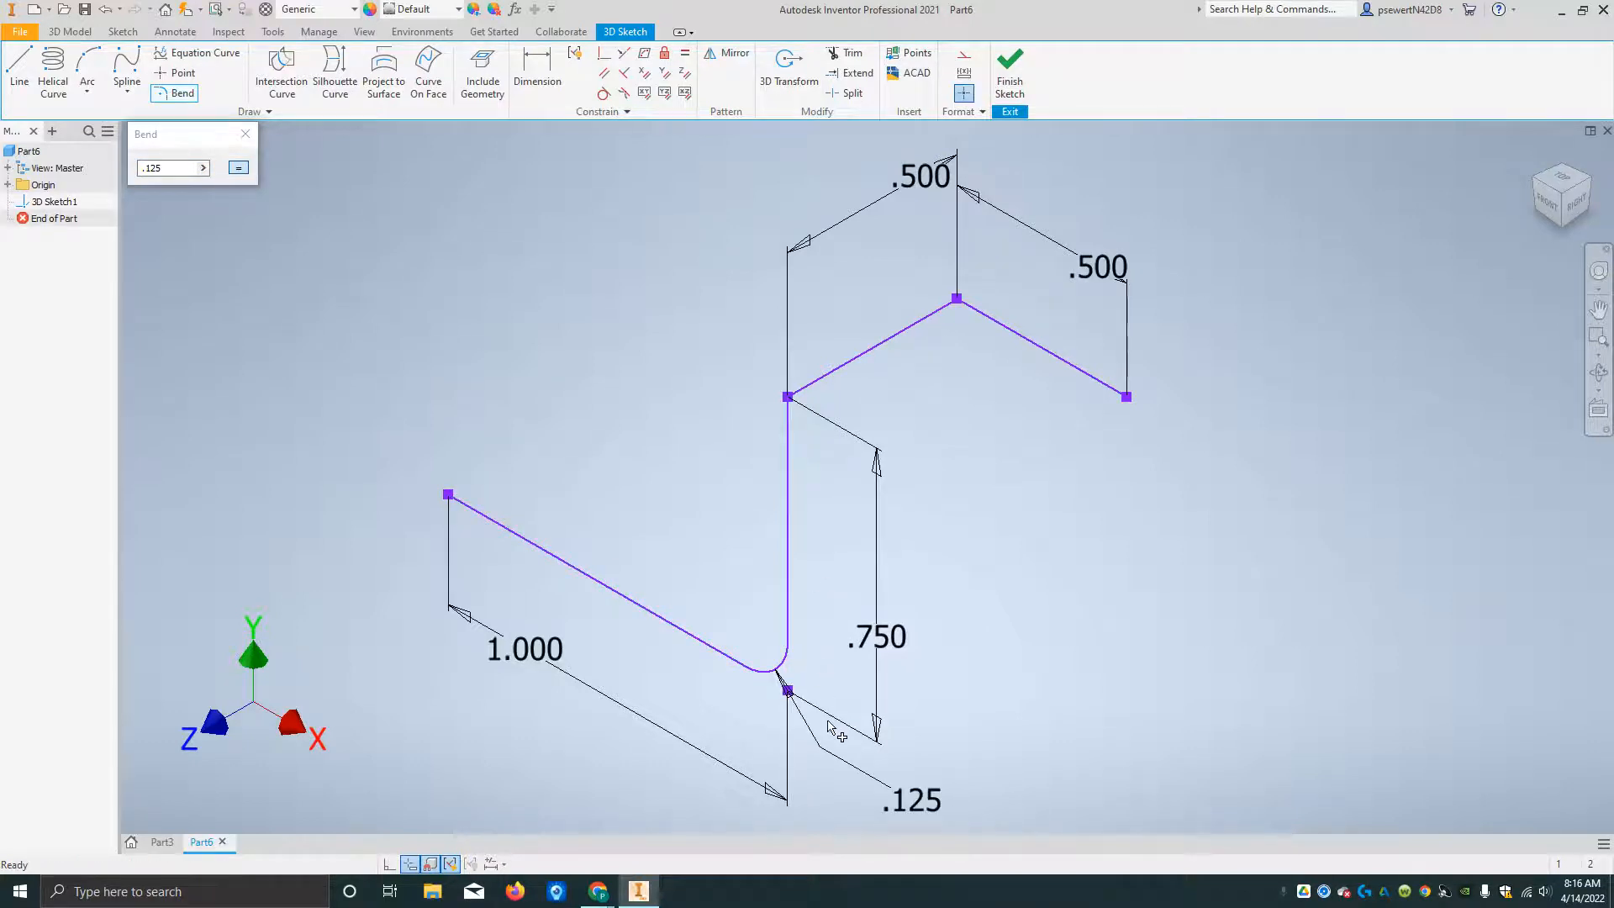
click(788, 496)
click(838, 370)
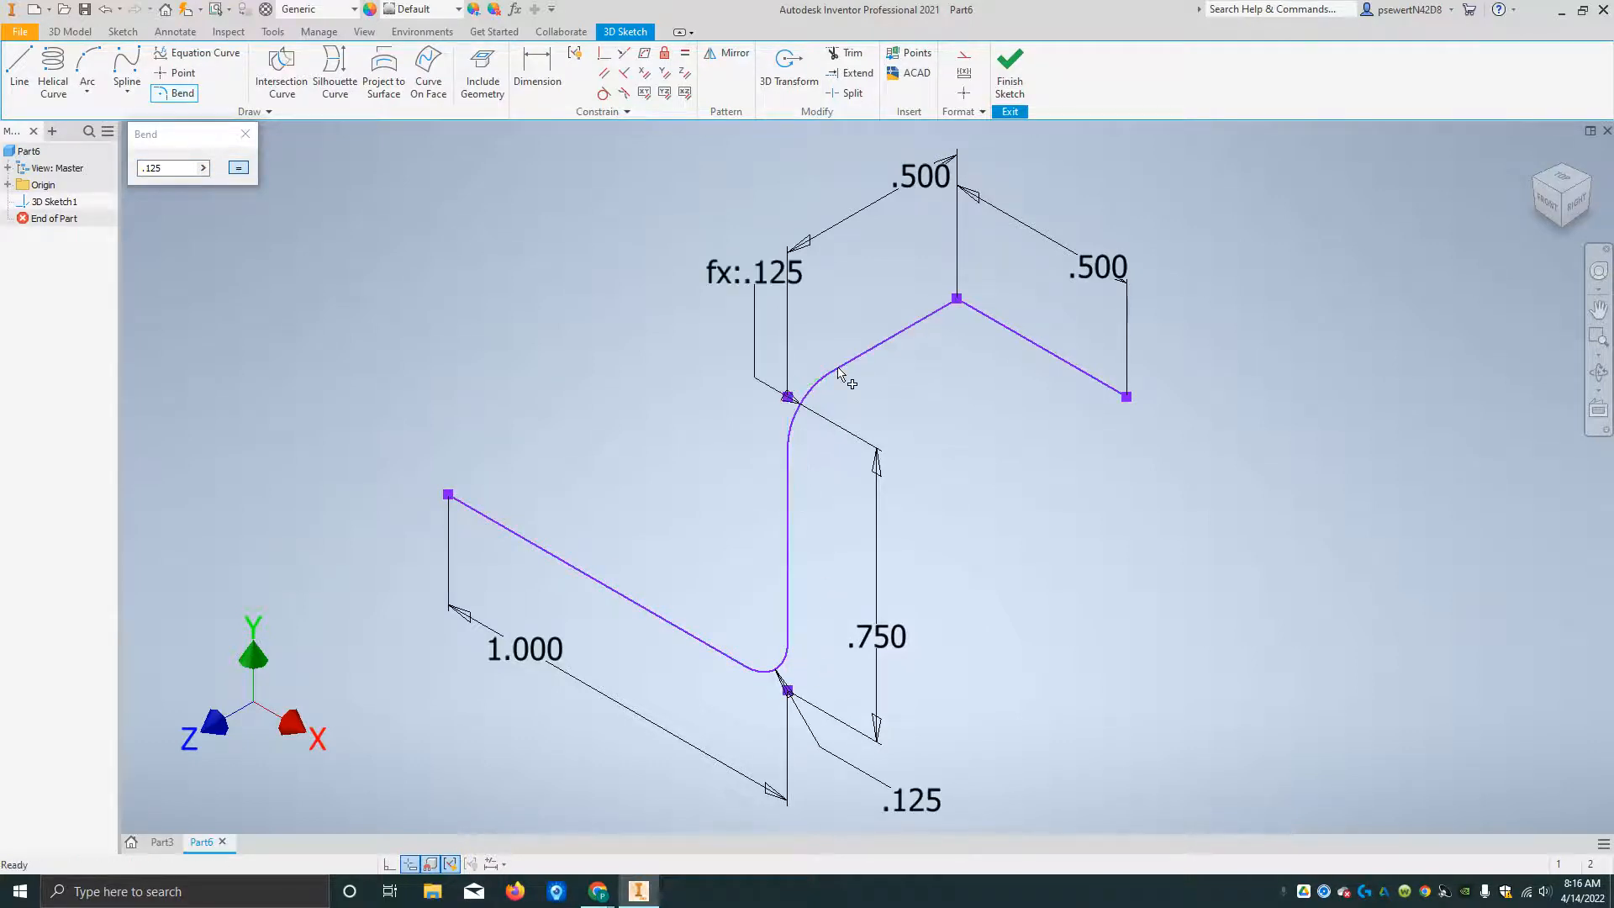
click(887, 341)
click(996, 322)
click(245, 134)
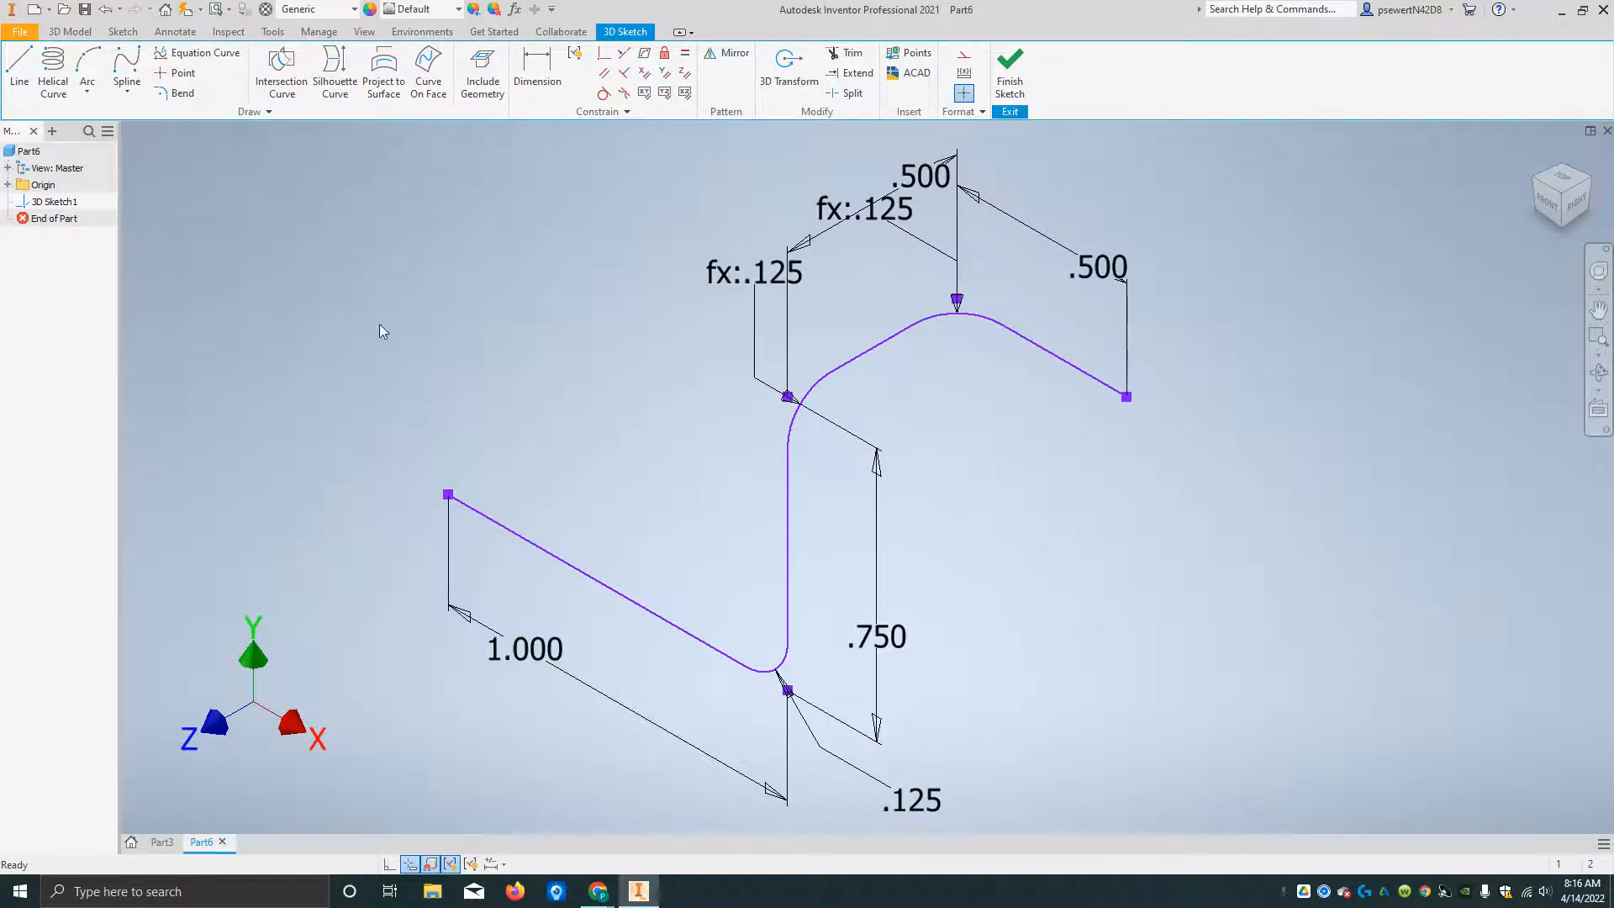
- Apply a Fix constraint to the first line and the vertical line of the path, and finish the 3D sketch
click(664, 53)
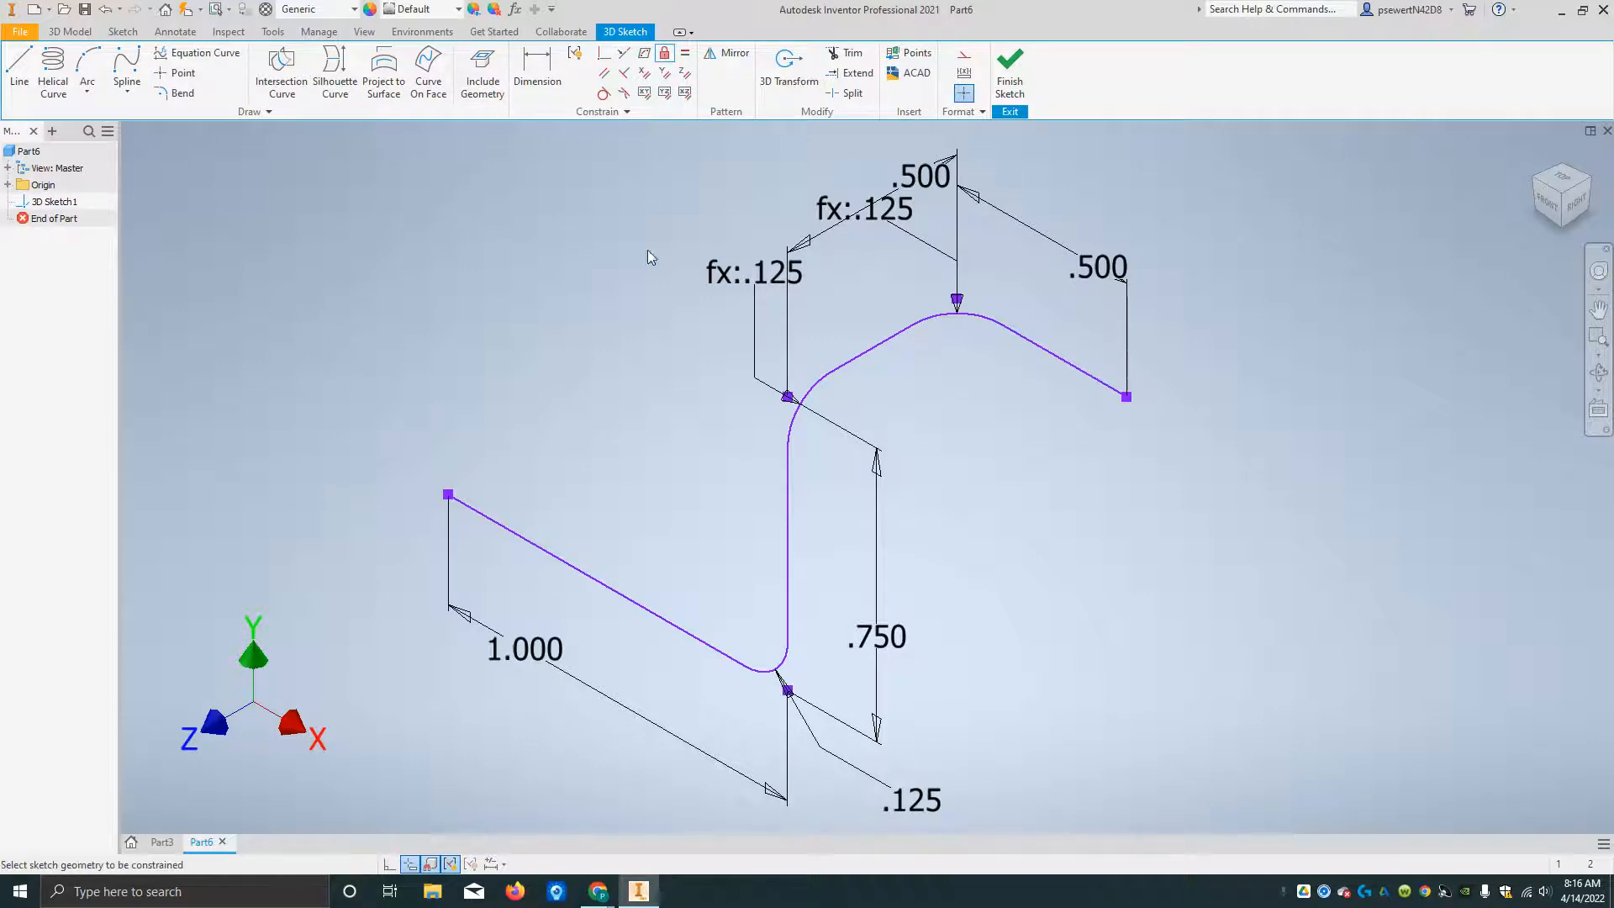
click(606, 582)
click(788, 547)
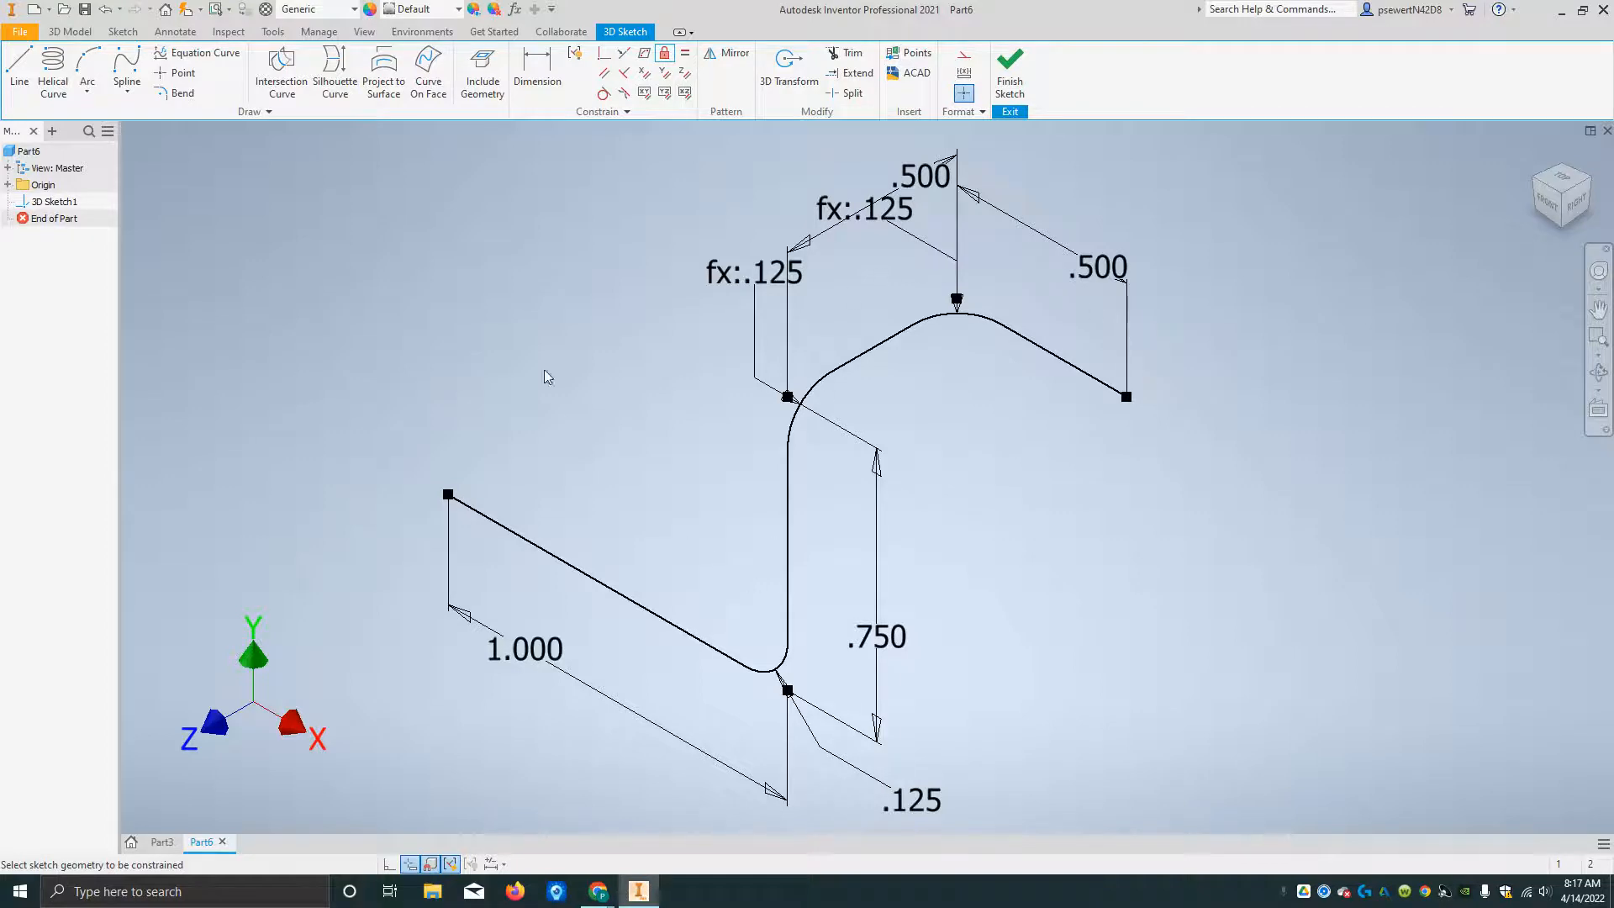
click(1017, 103)
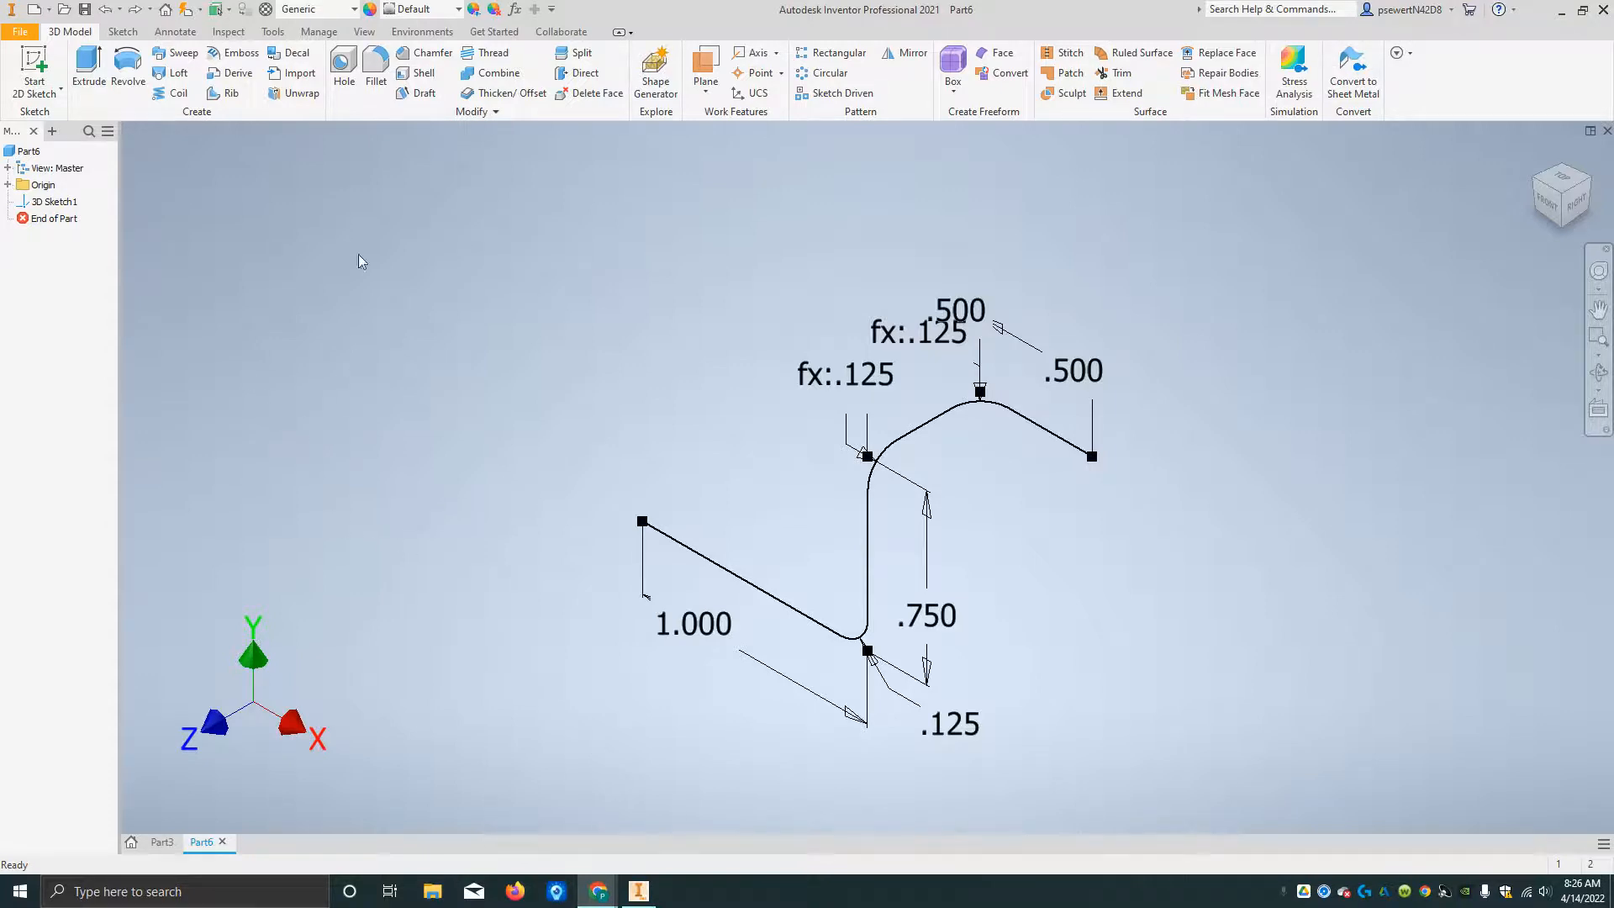
- Create a work plane through the path's start point, perpendicular to the 1 in line
click(701, 76)
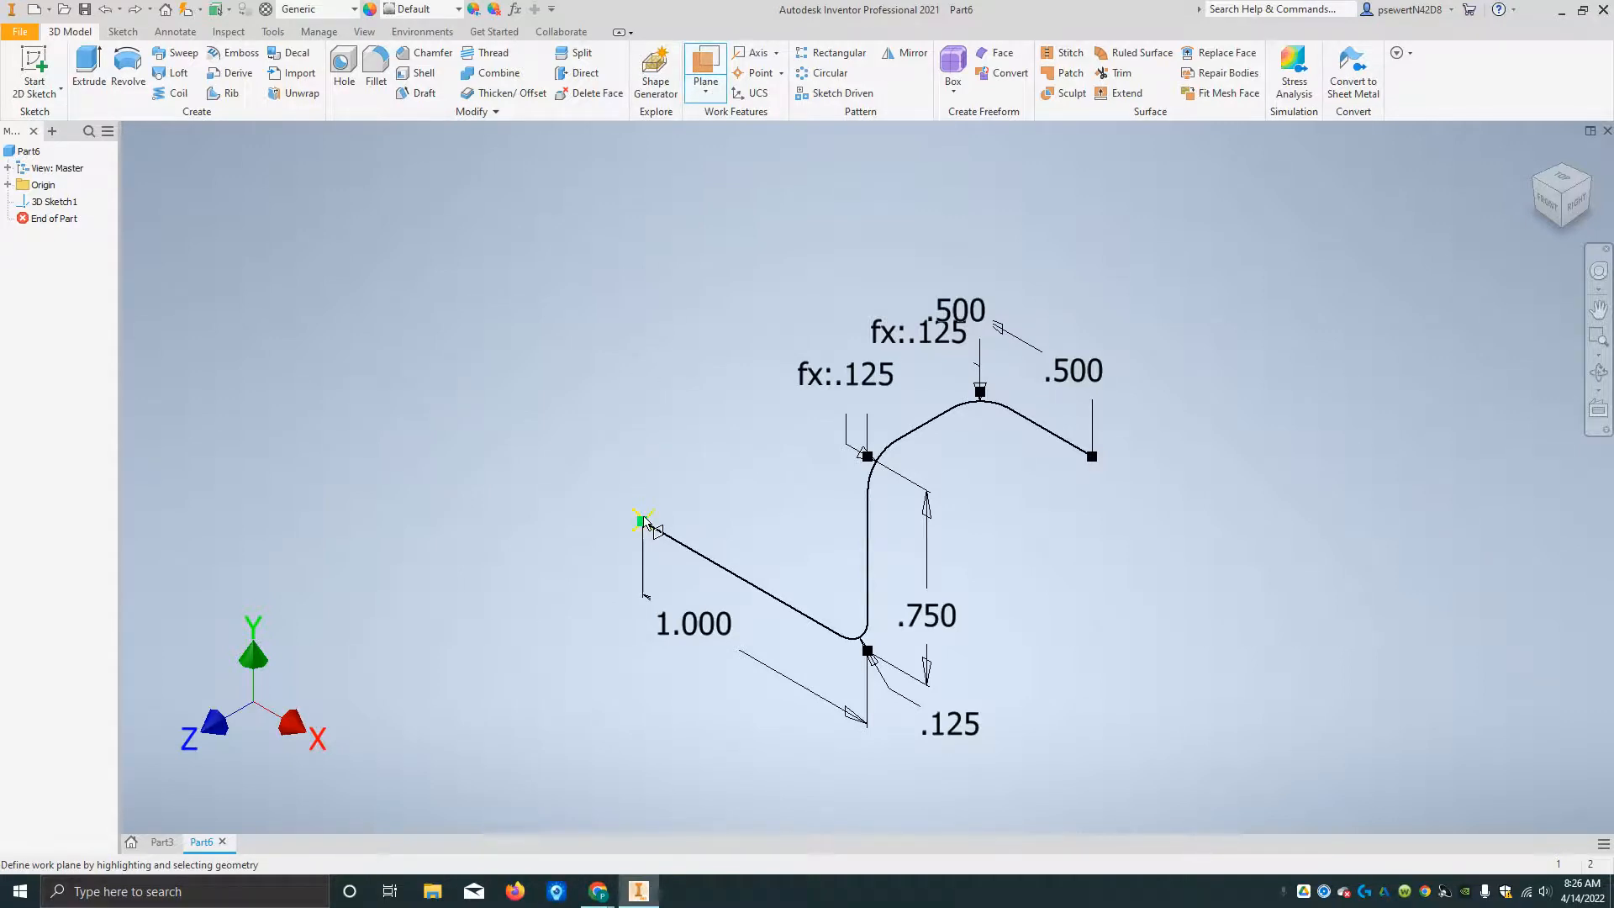
click(642, 521)
click(648, 527)
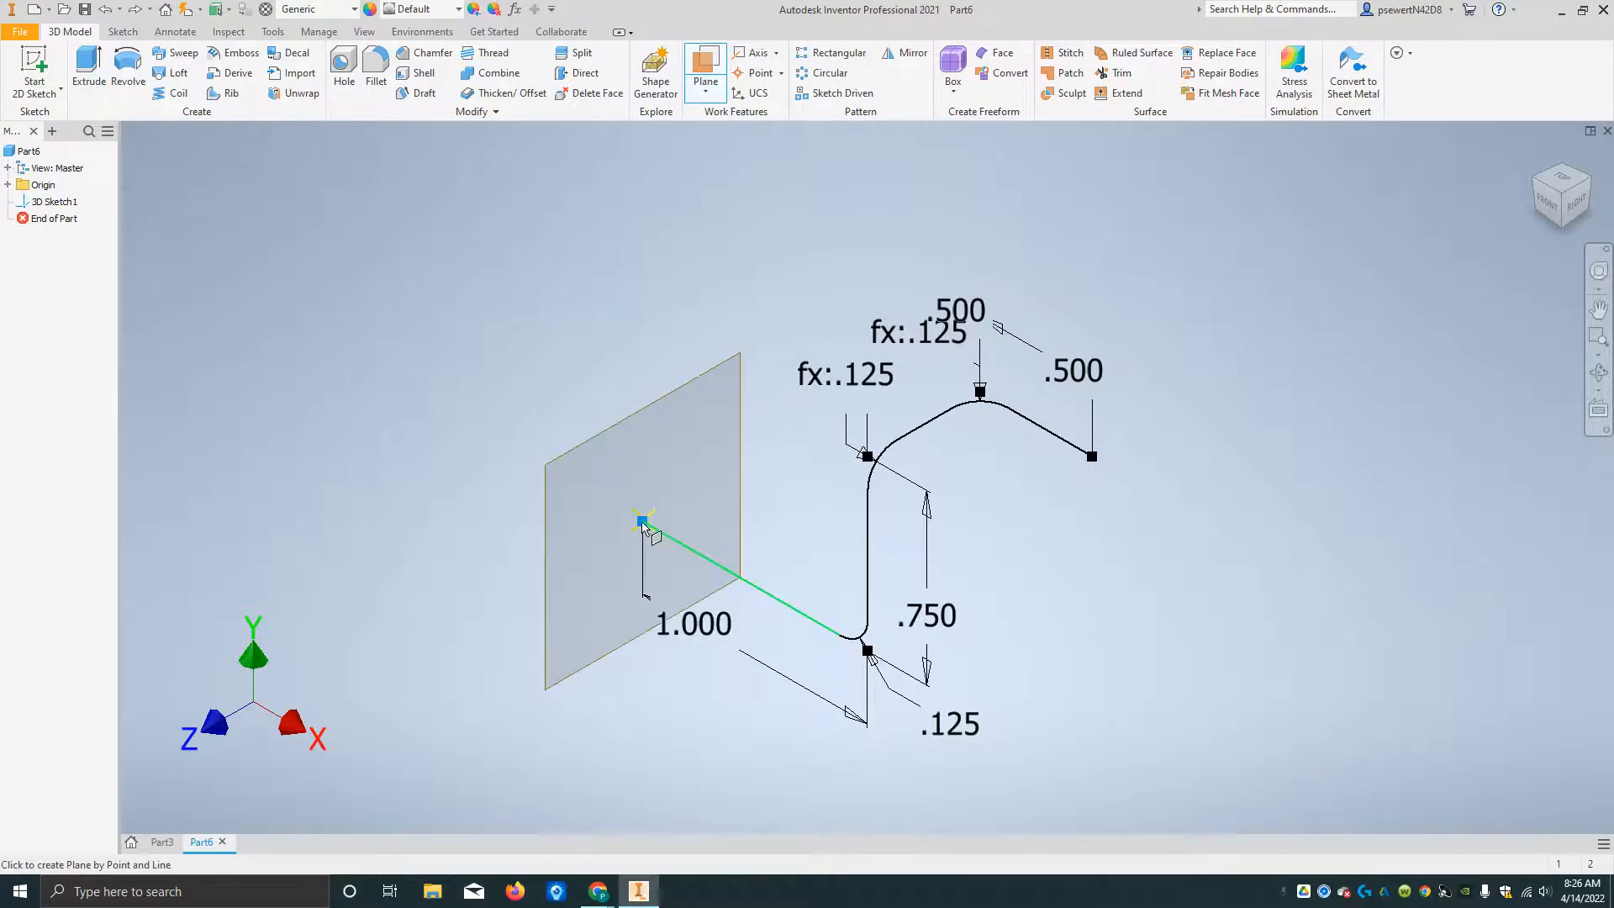
click(709, 562)
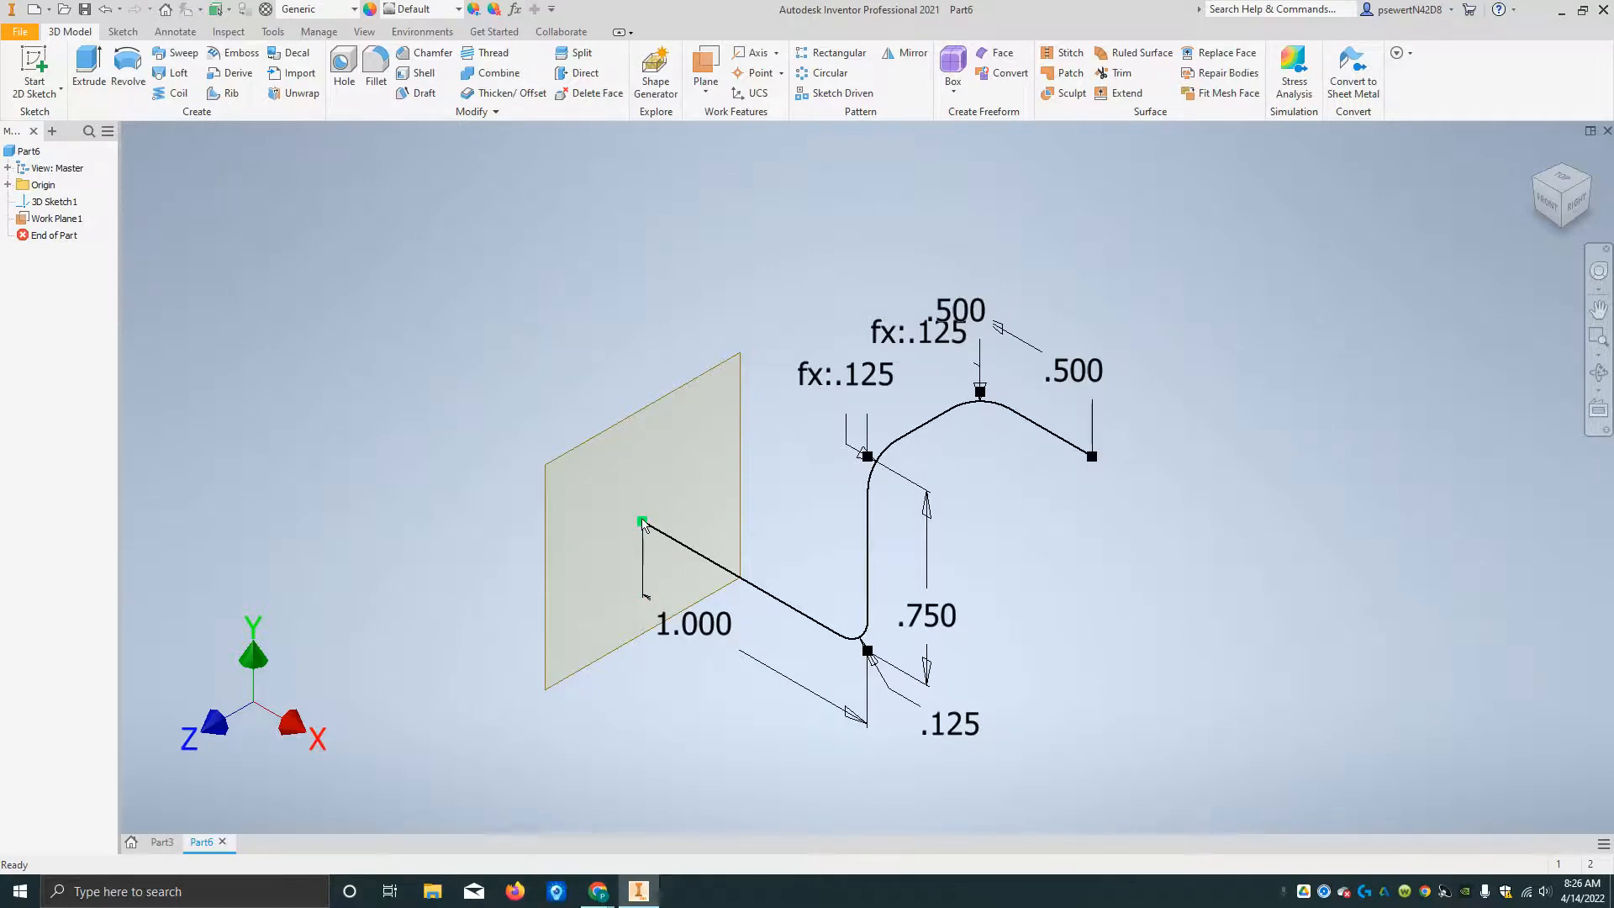
- Start a 2D sketch on the work plane and draw a 0.25 in diameter circle centred on the path's start point
mouse_move(643, 524)
click(36, 80)
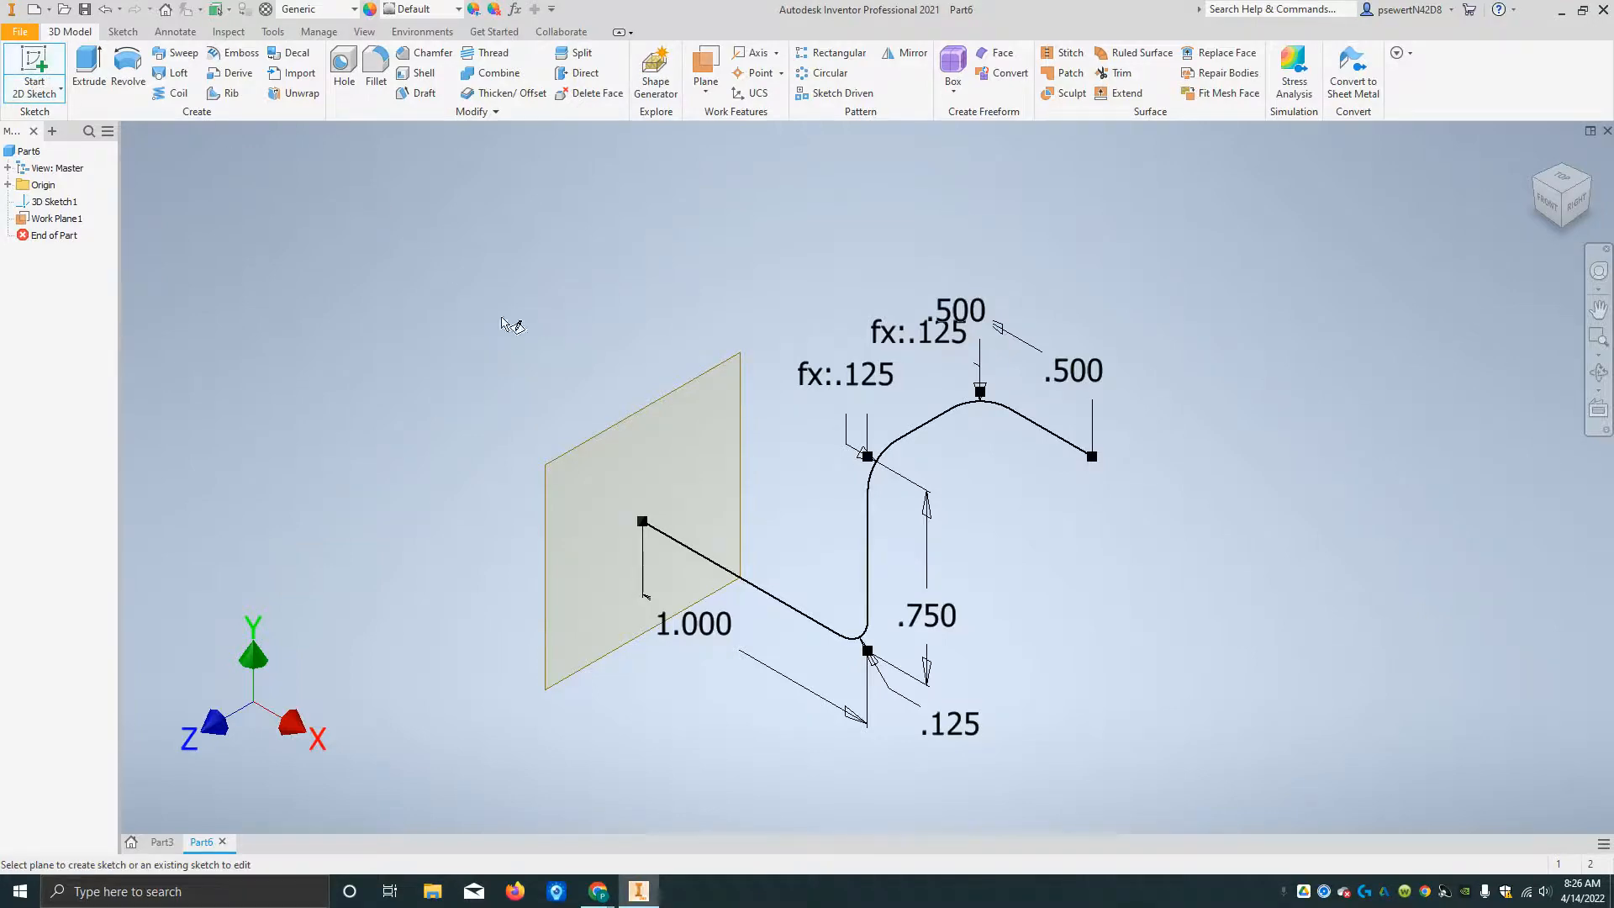
click(589, 439)
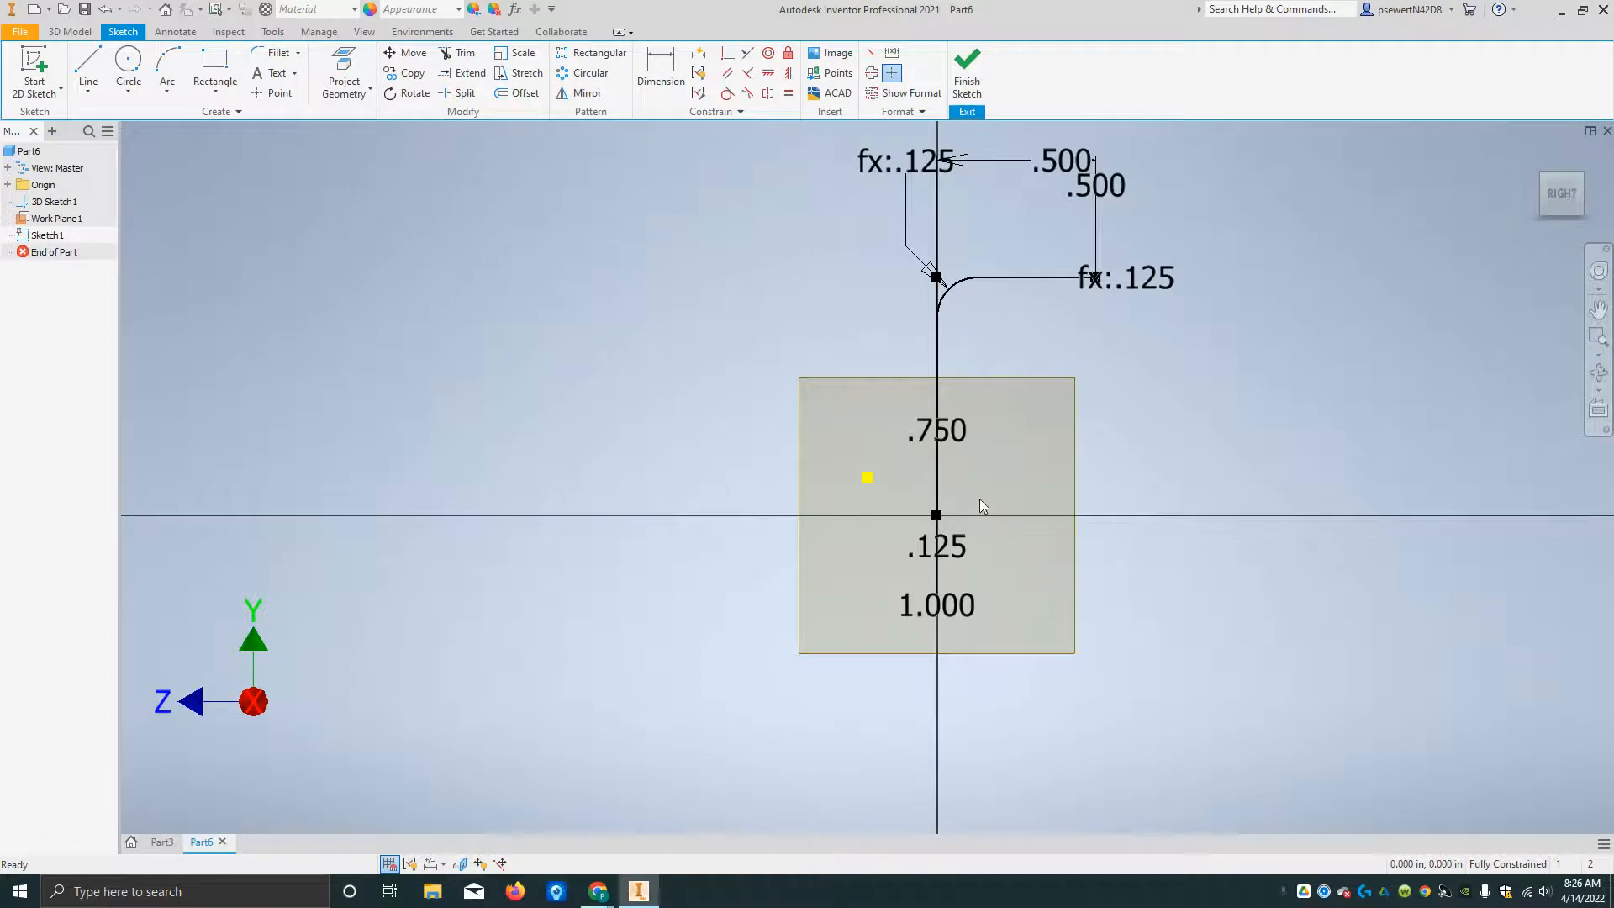
click(129, 68)
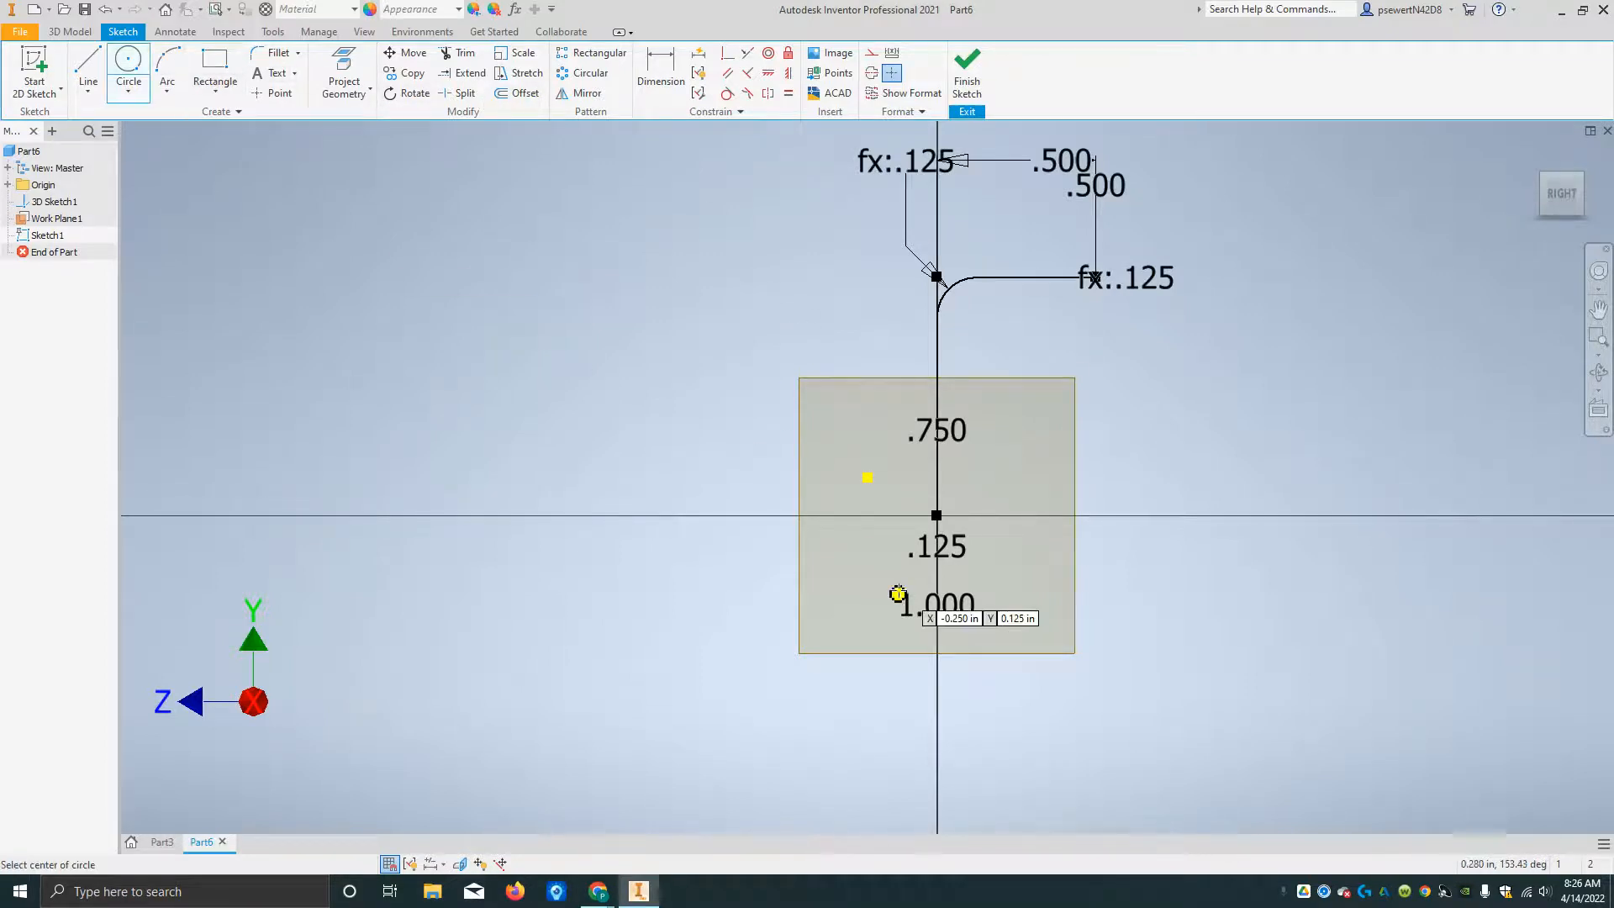
click(936, 515)
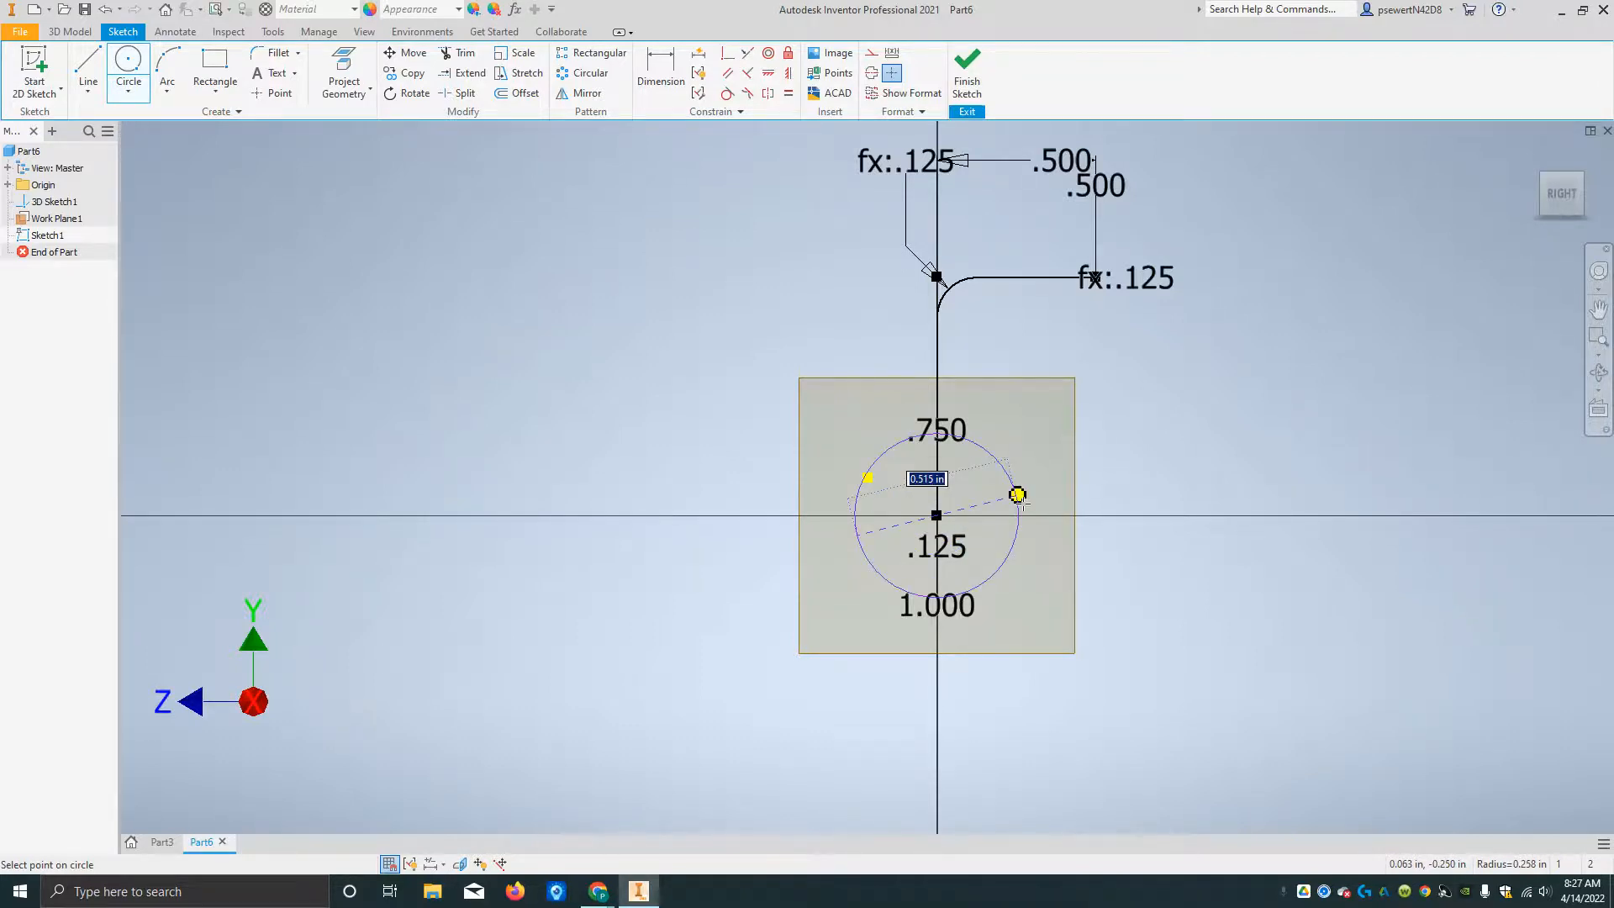
text(.25)
key(Return)
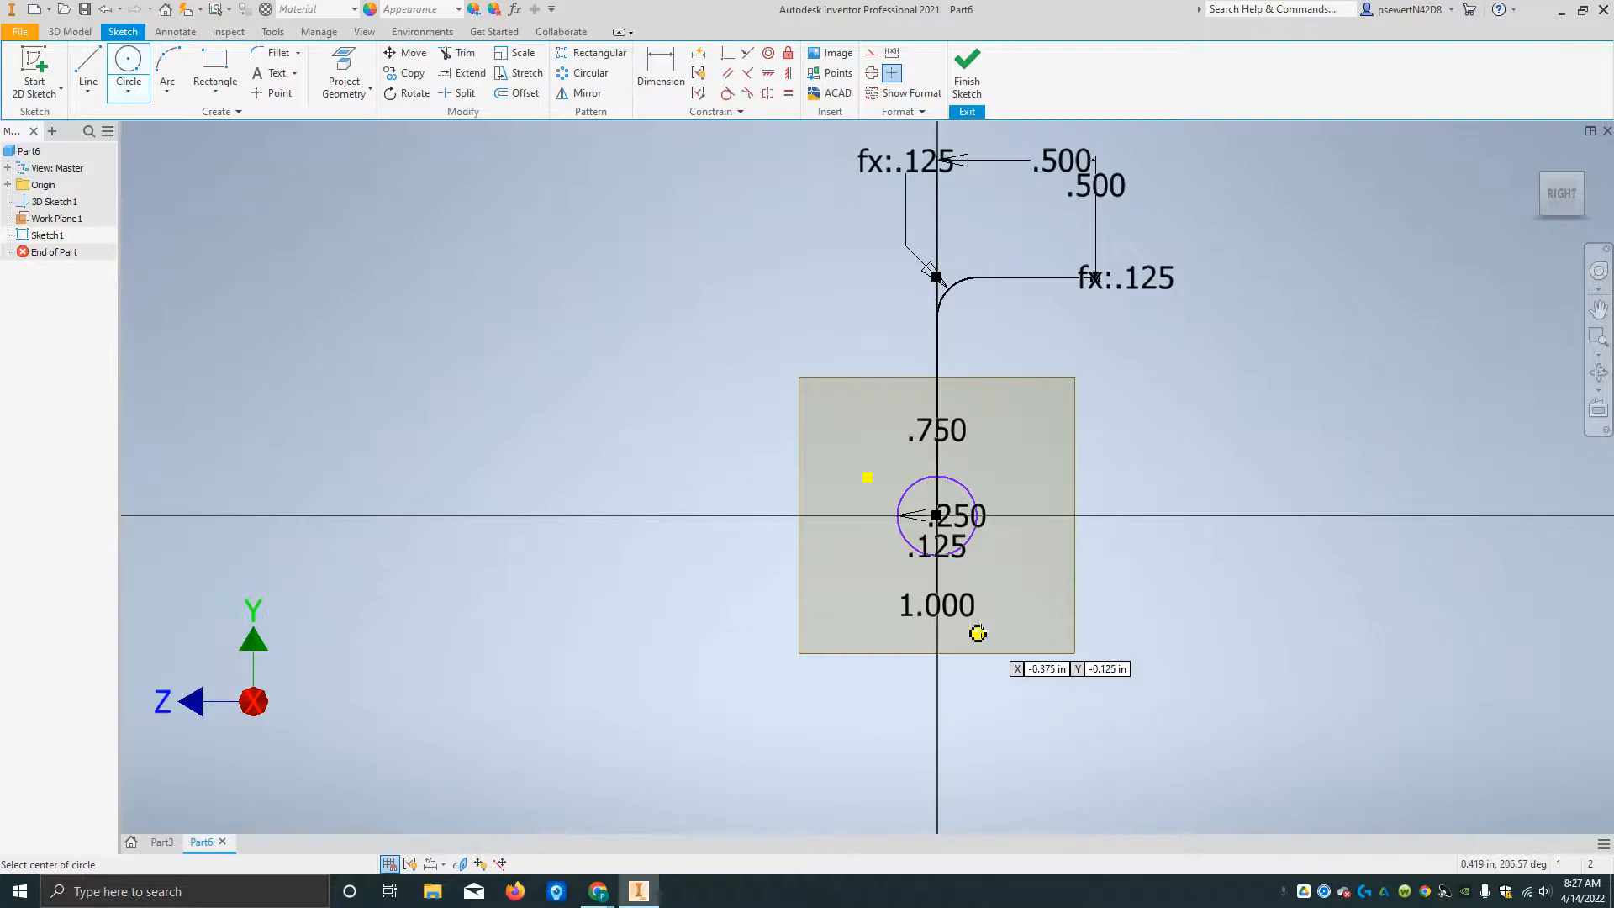
- Draw a concentric 0.1875 in diameter circle inside the first one and finish the 2D sketch
click(937, 514)
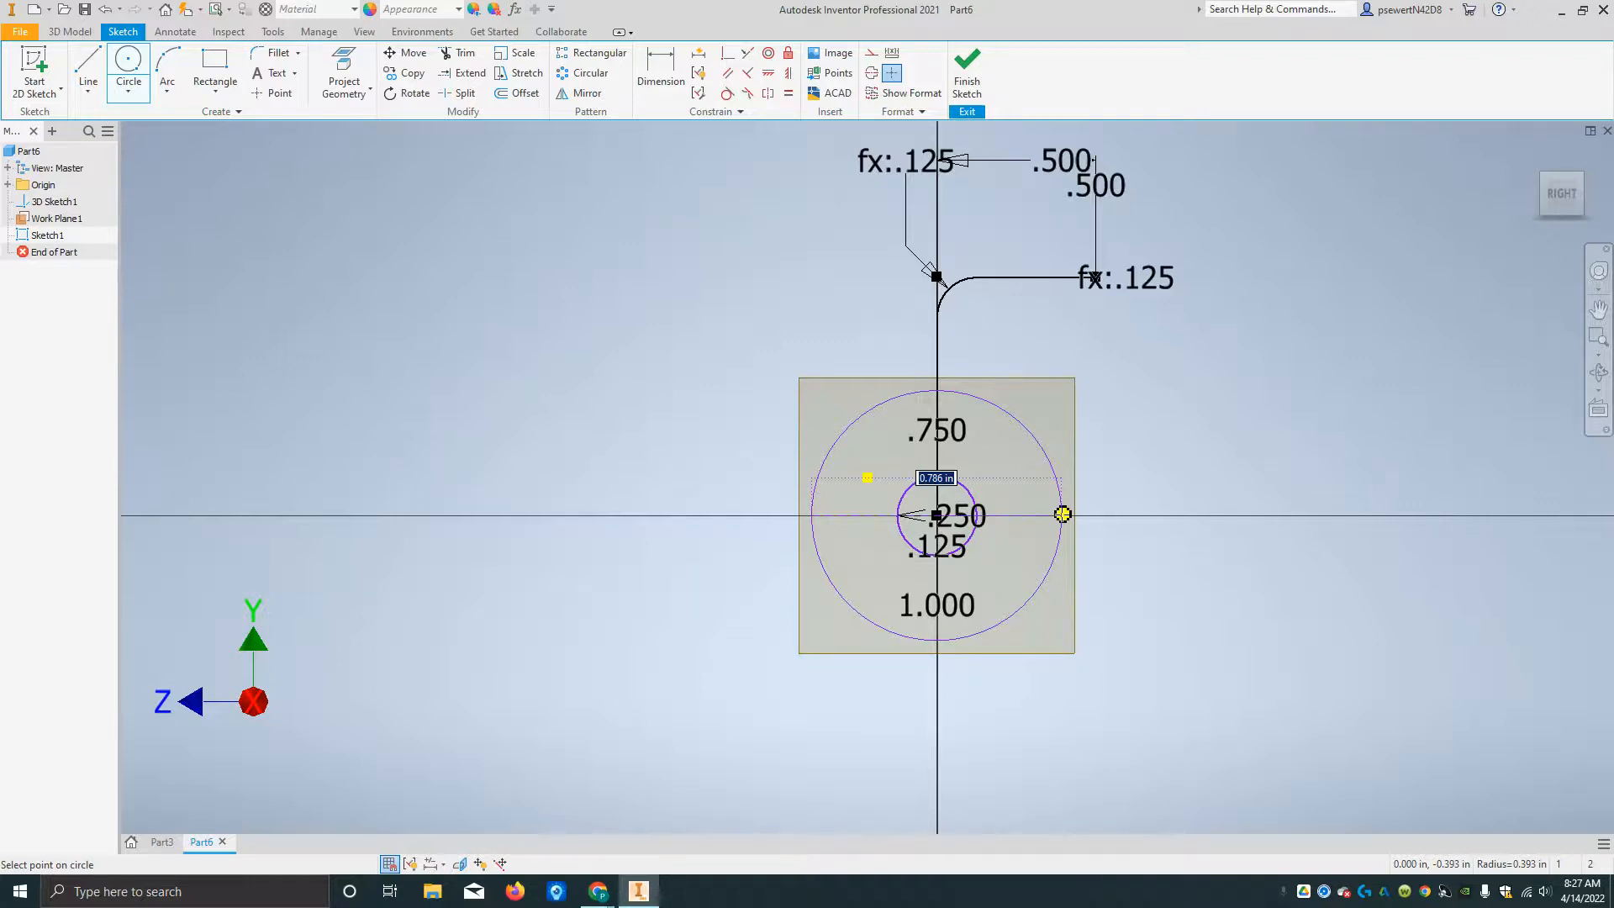
text(.1875)
key(Return)
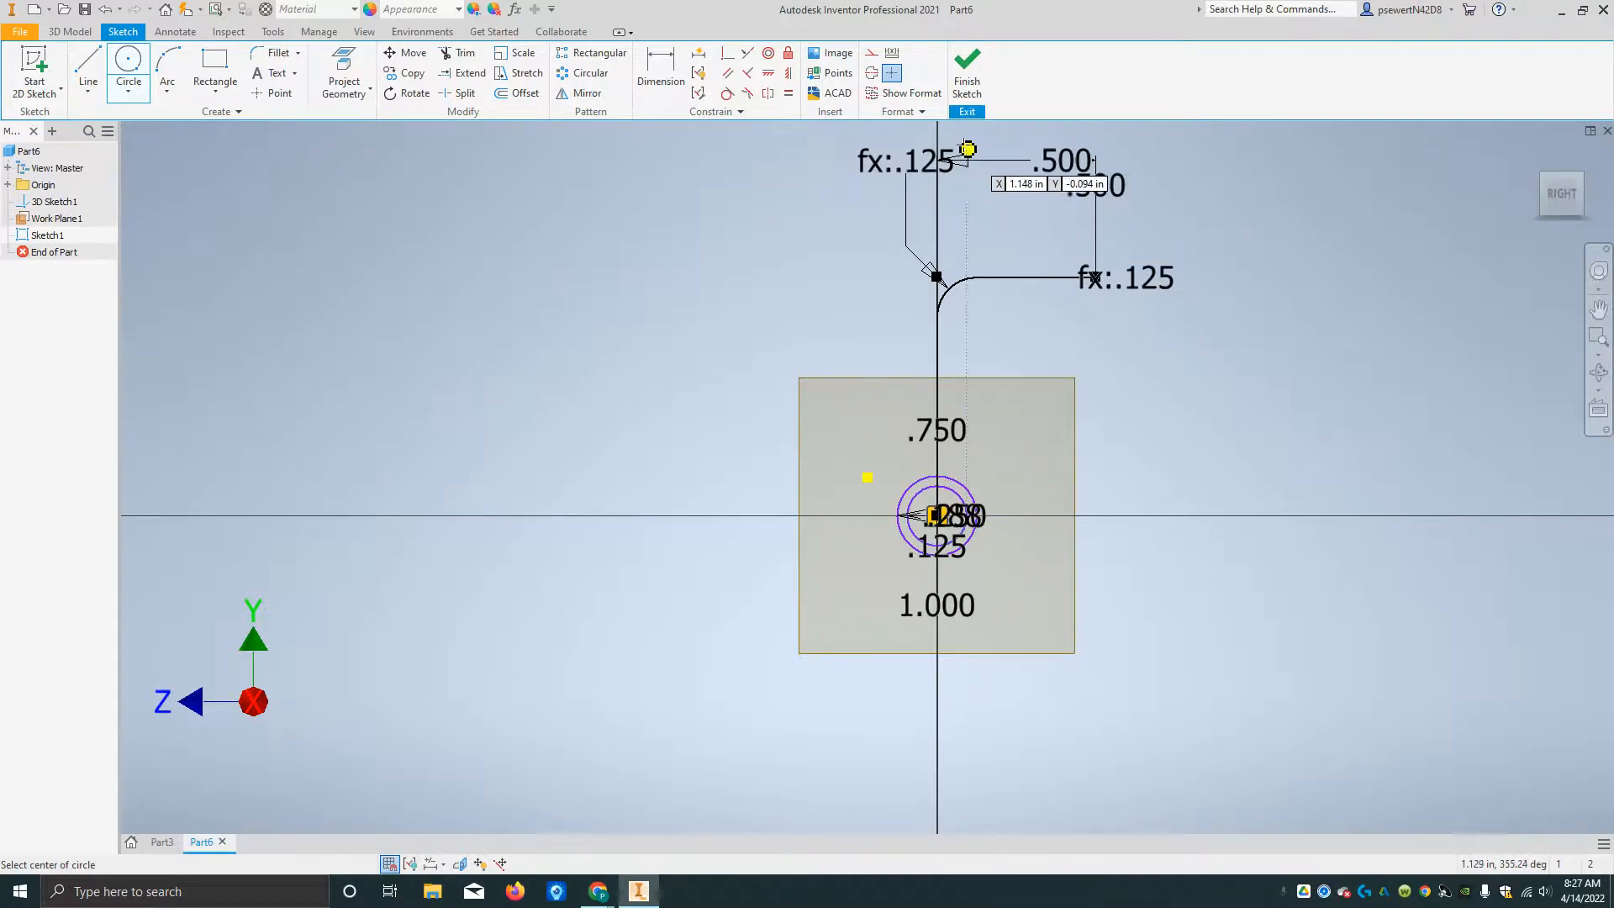
click(966, 84)
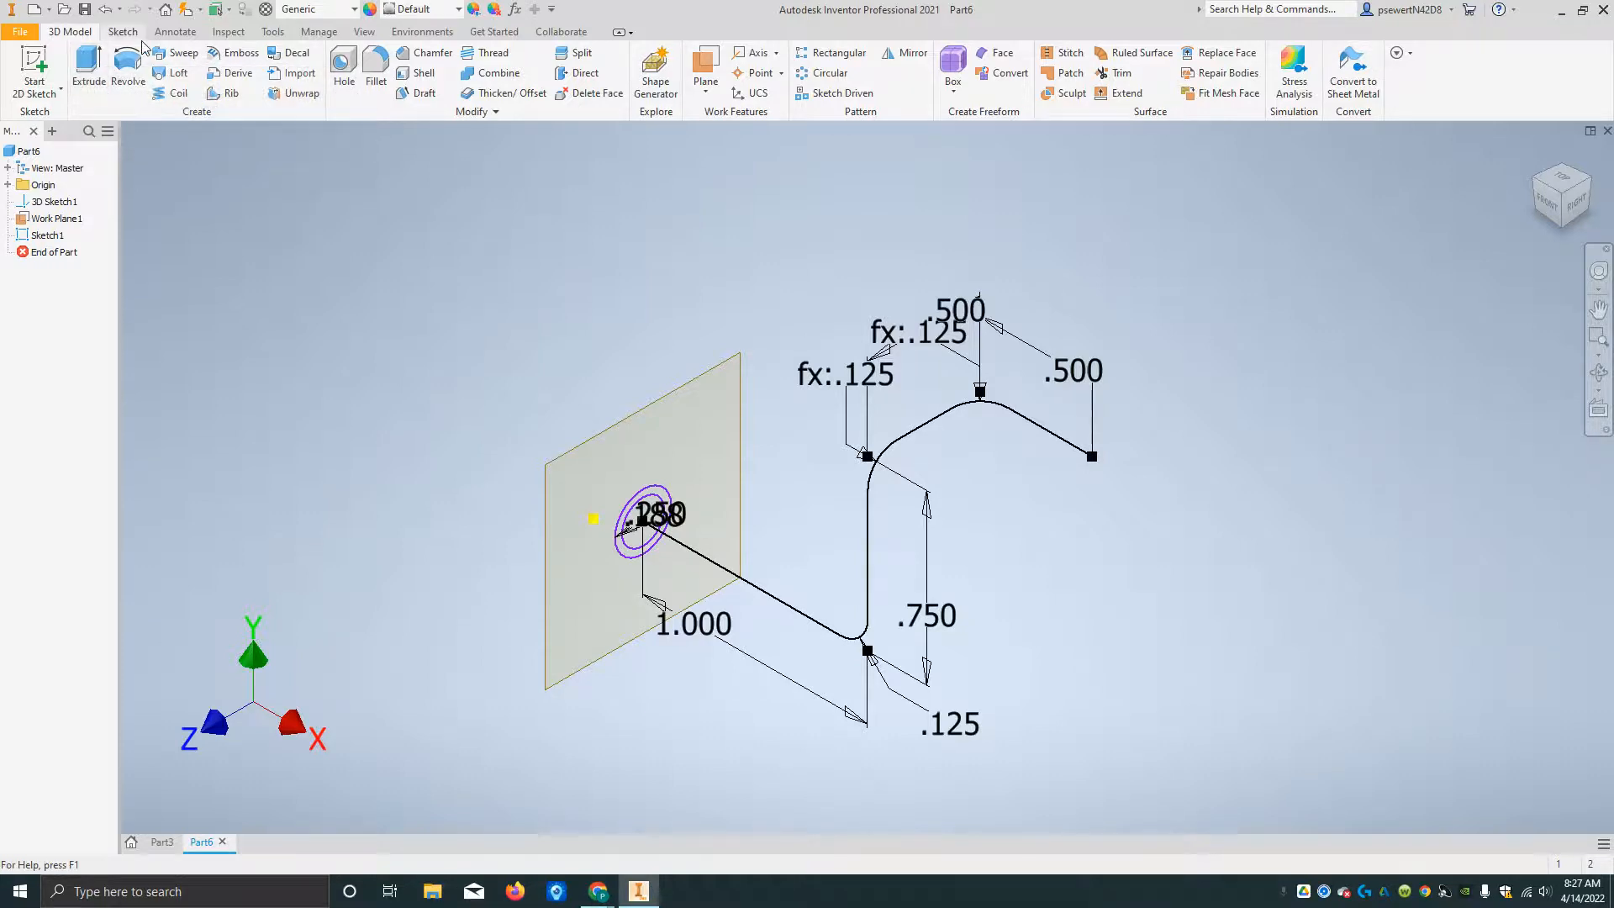
- Sweep the ring between the two circles along the 3D sketch path, continuing even though the profile does not intersect the path
click(185, 53)
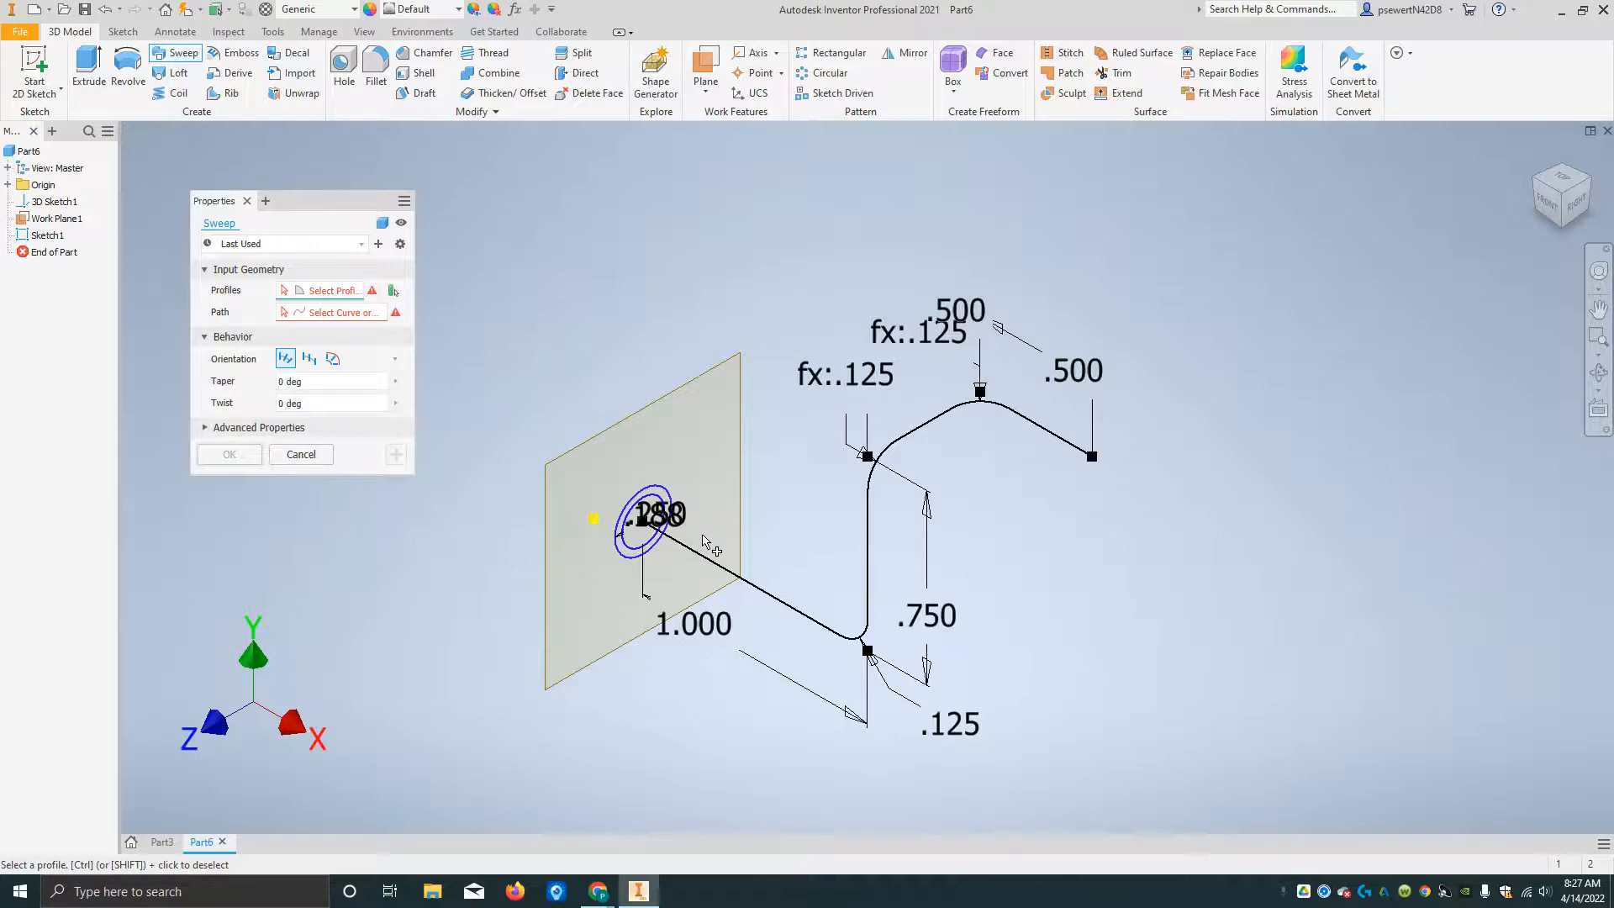
scroll(639, 542, up, 2)
scroll(639, 542, up, 2)
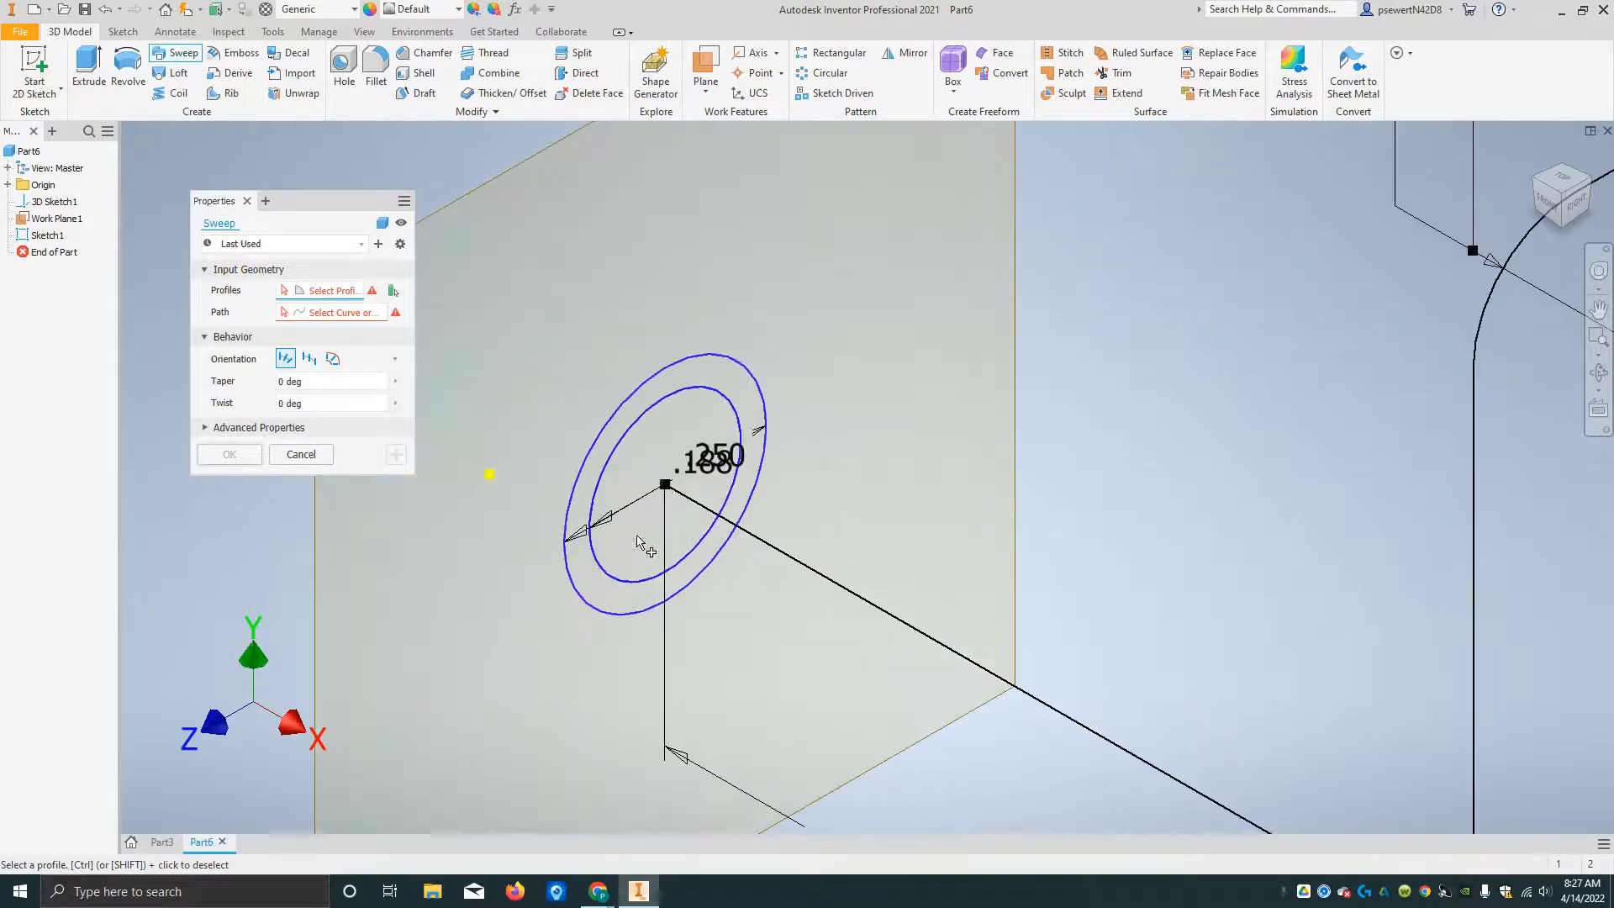
click(664, 382)
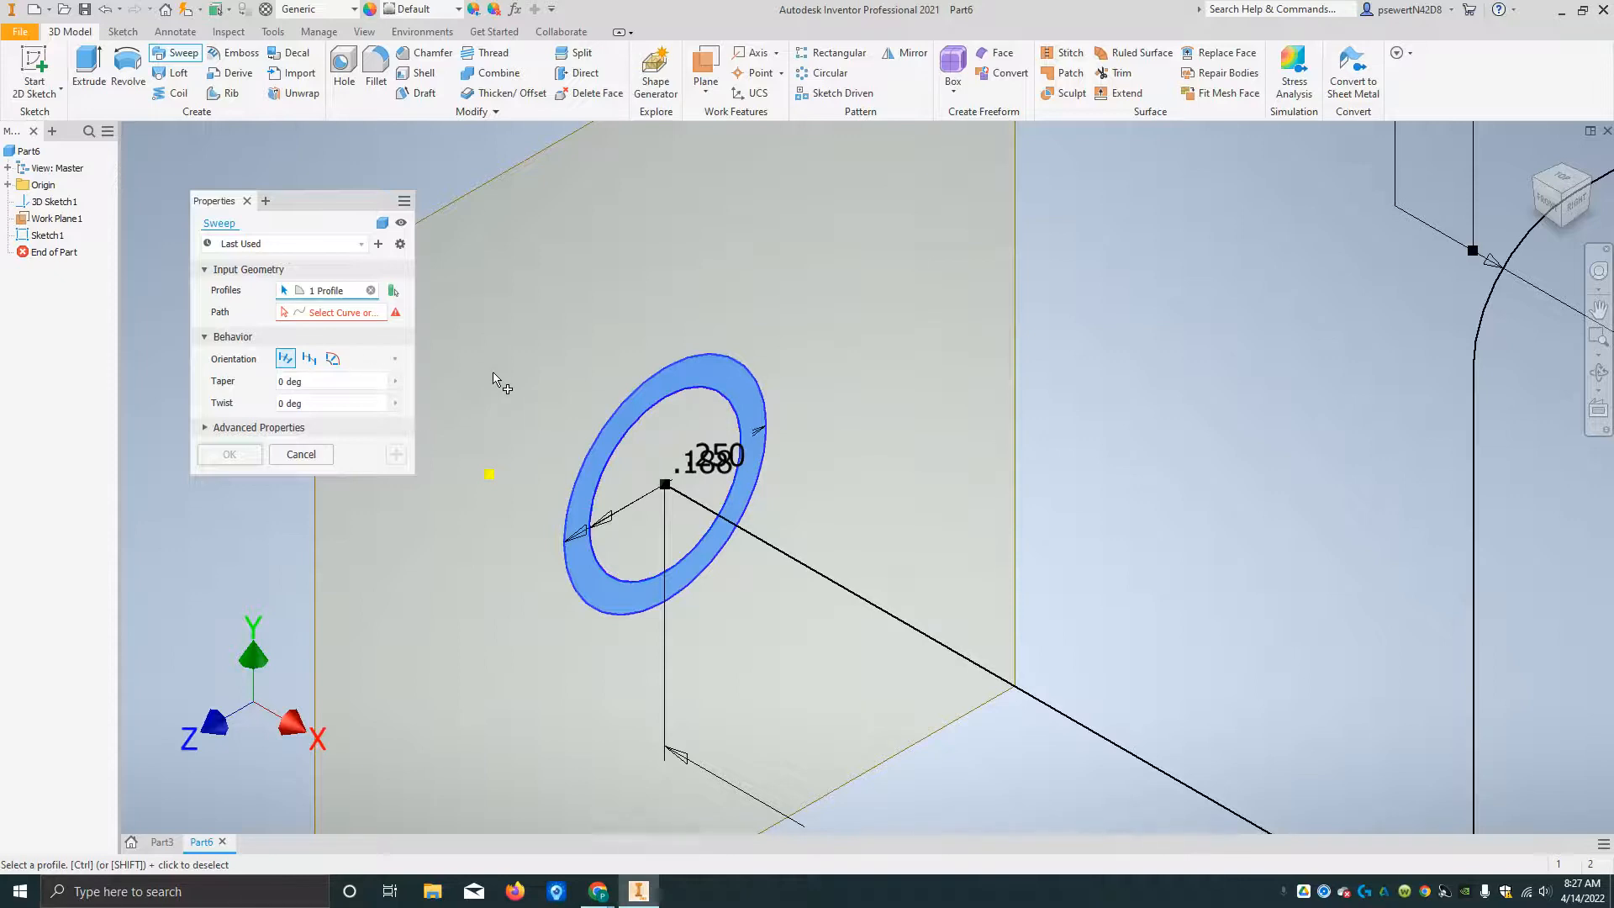
scroll(496, 378, down, 3)
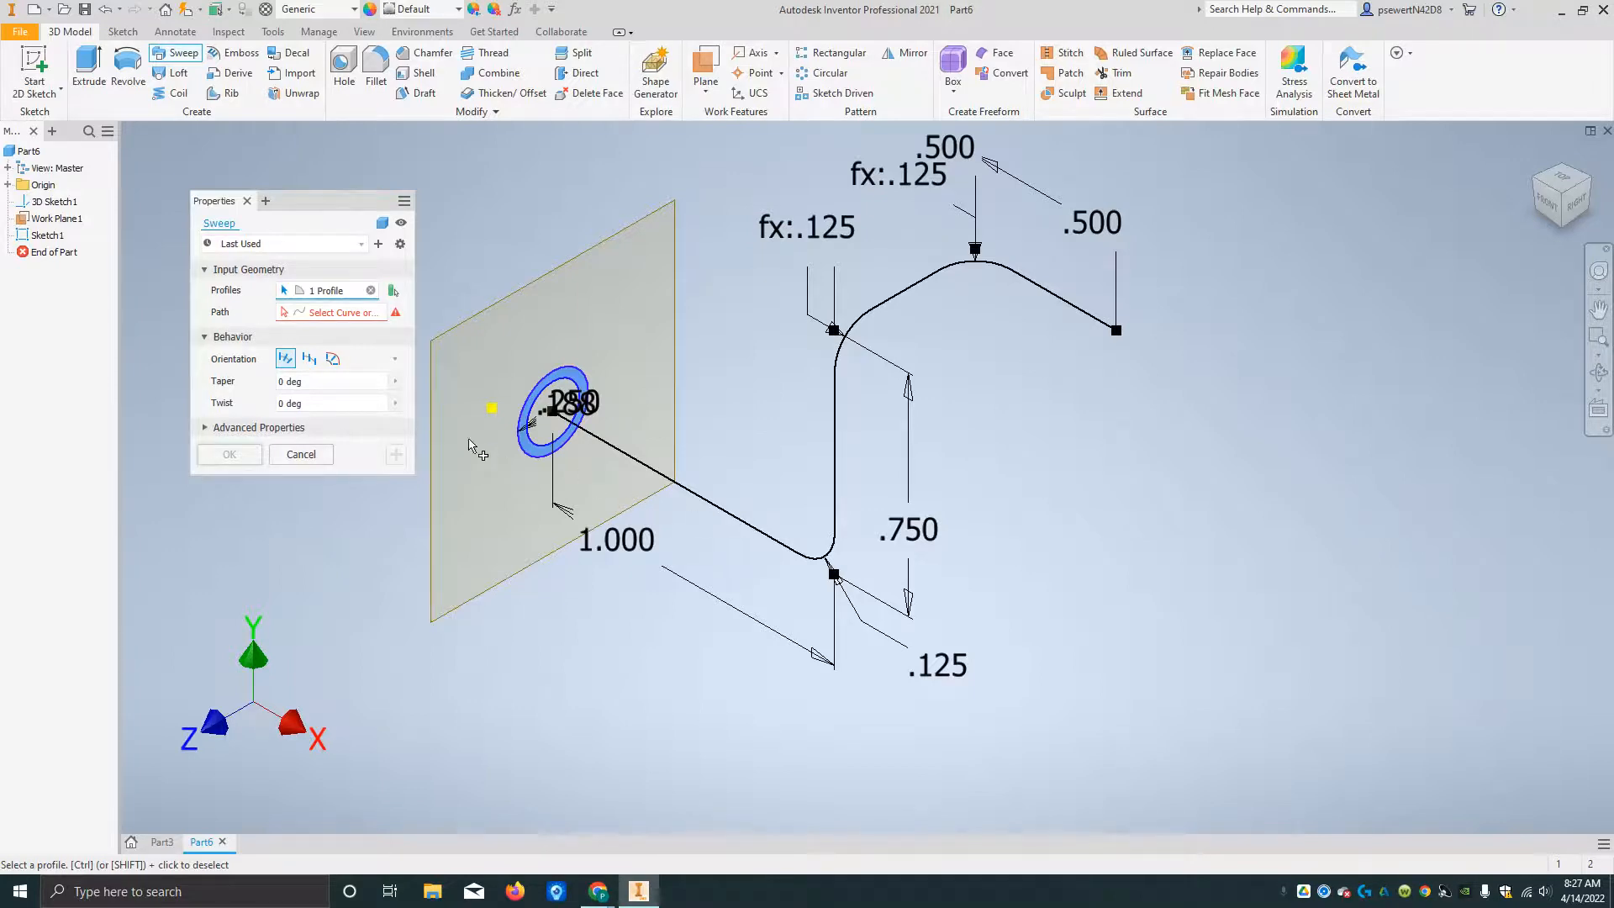
click(329, 314)
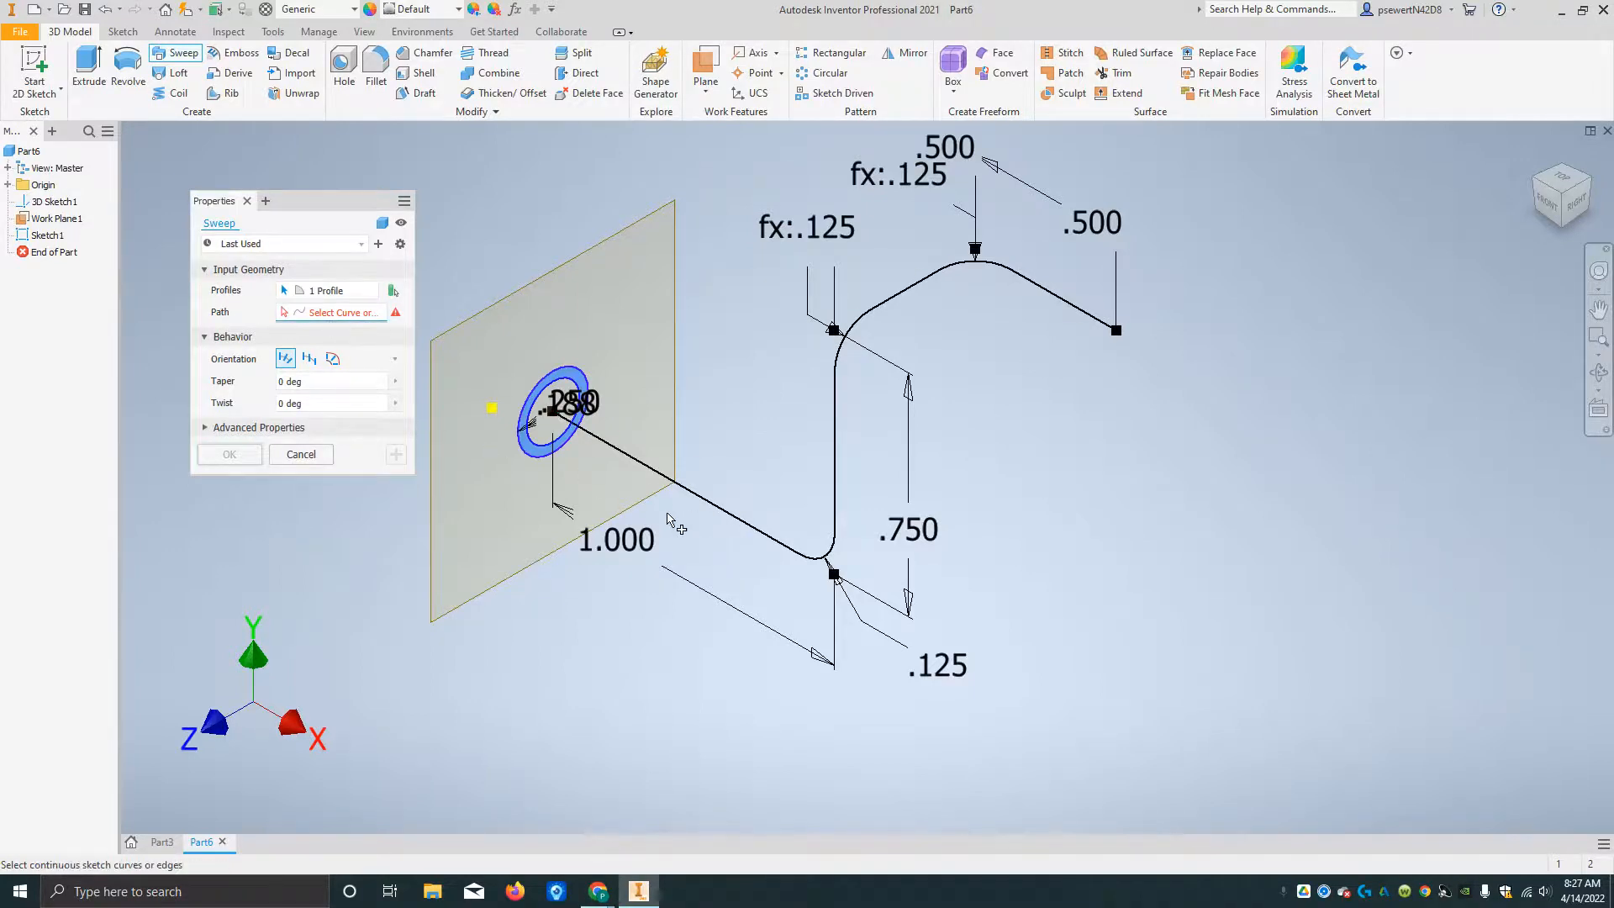
click(698, 495)
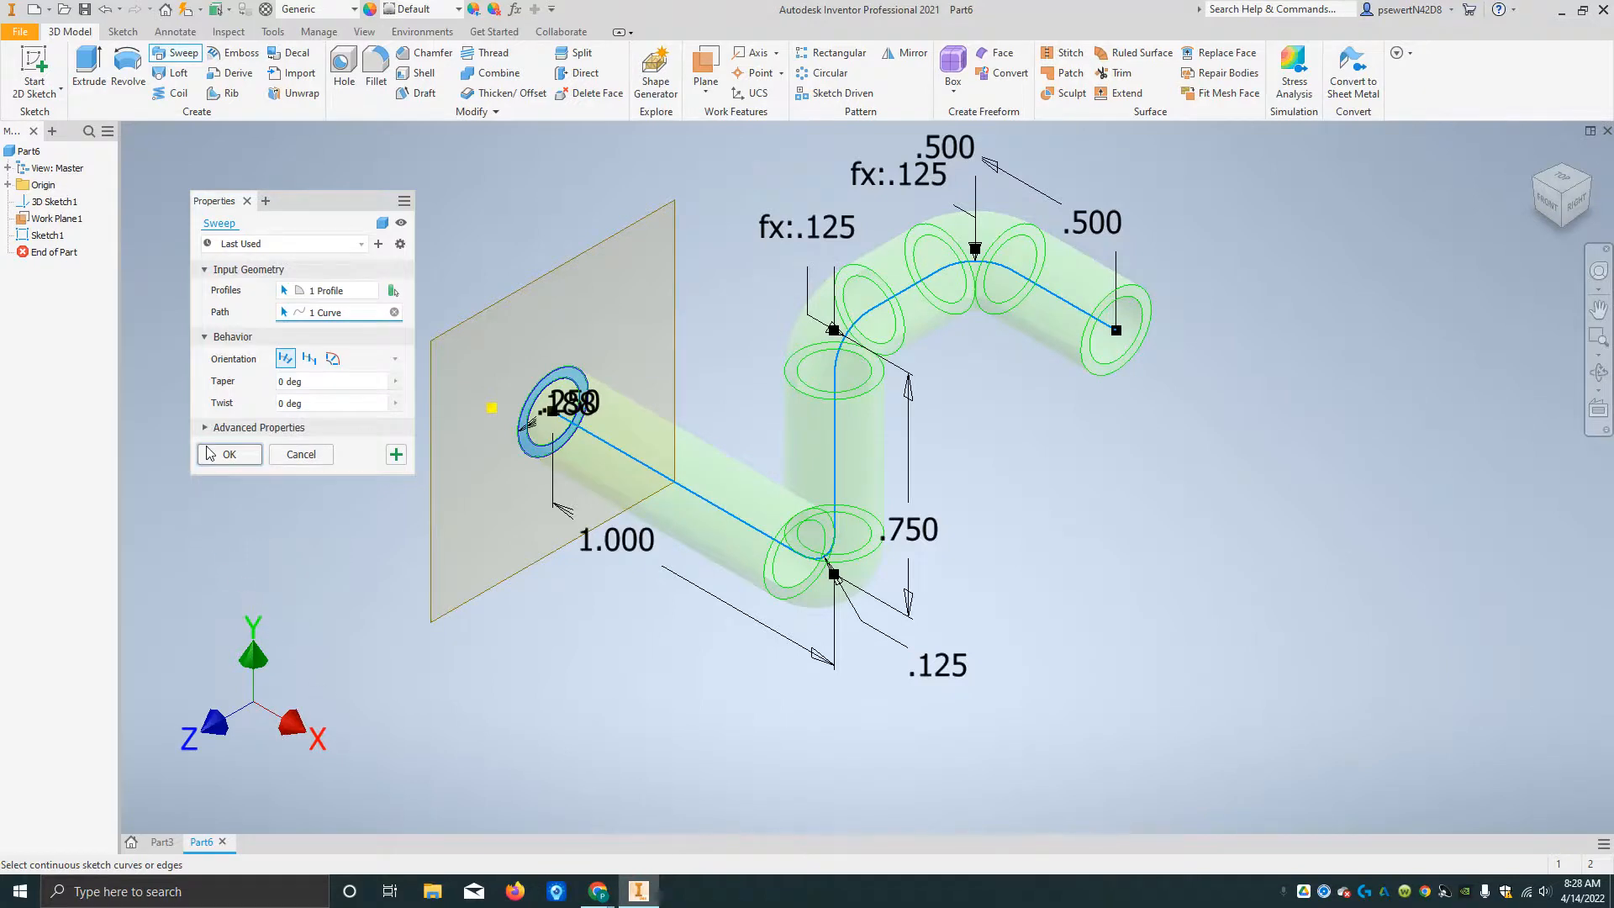
click(211, 454)
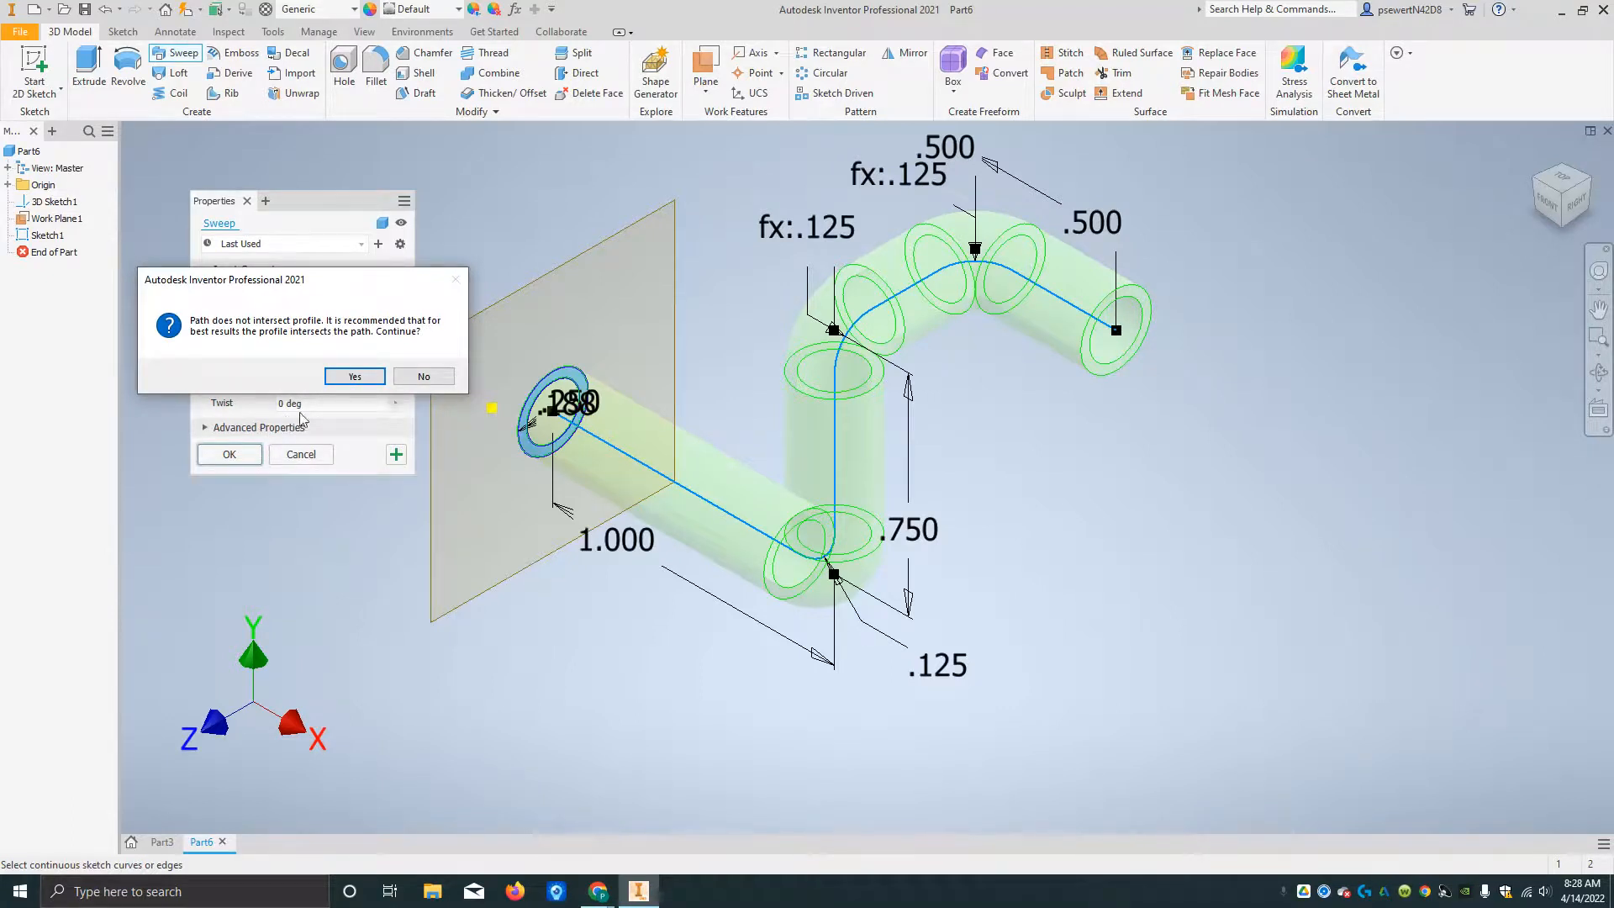
click(353, 377)
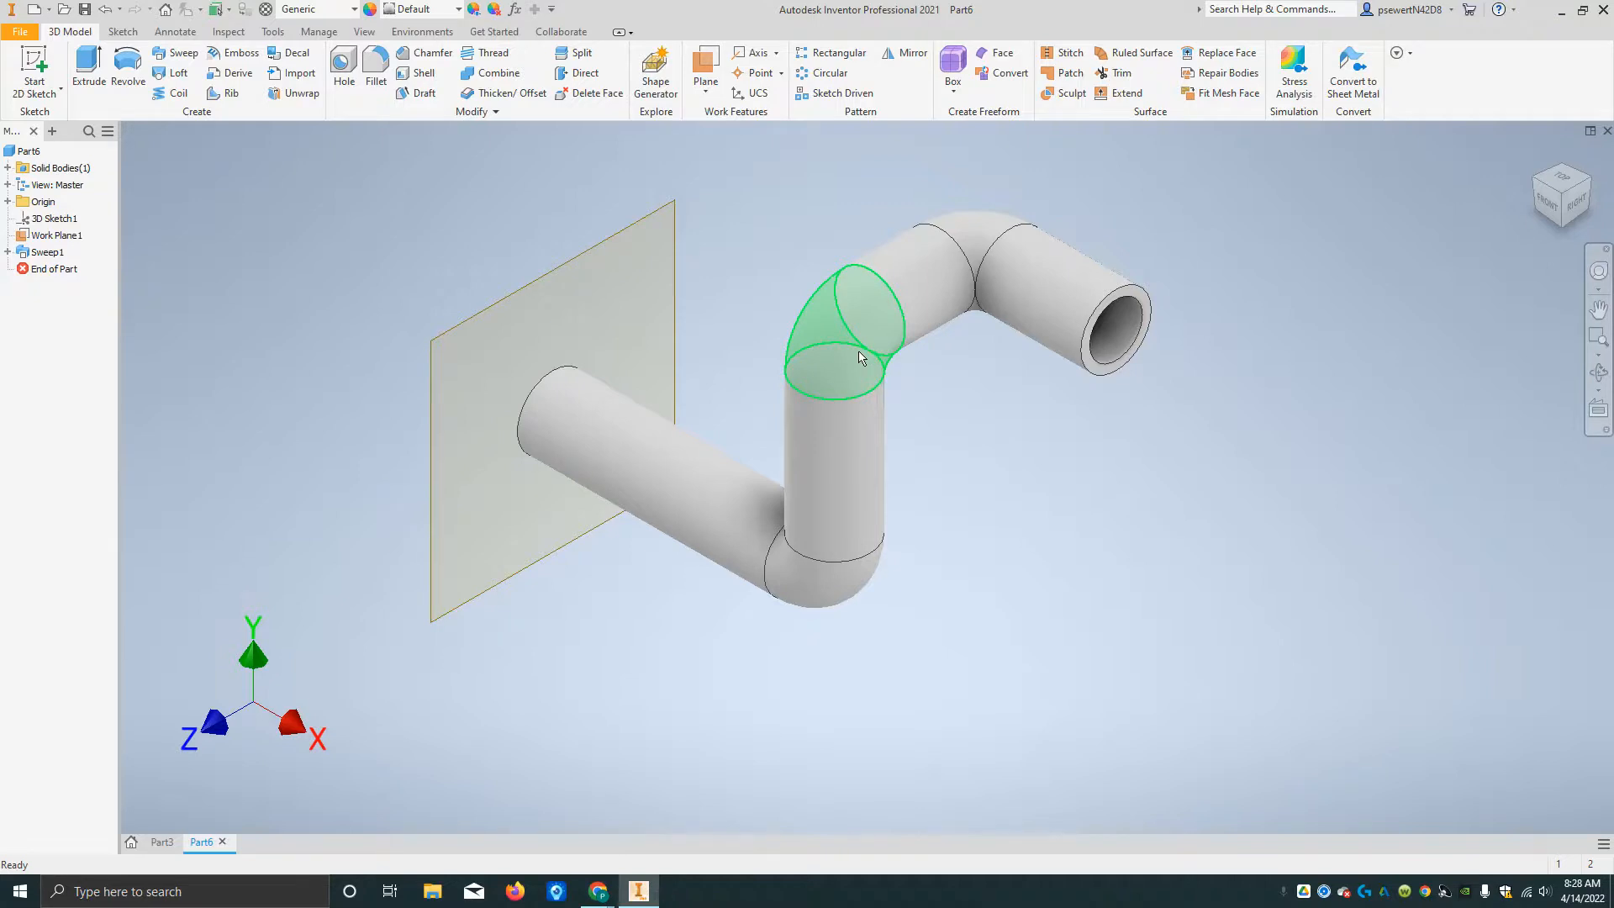
- Open the sweep's 3D path sketch for editing
mouse_move(886, 384)
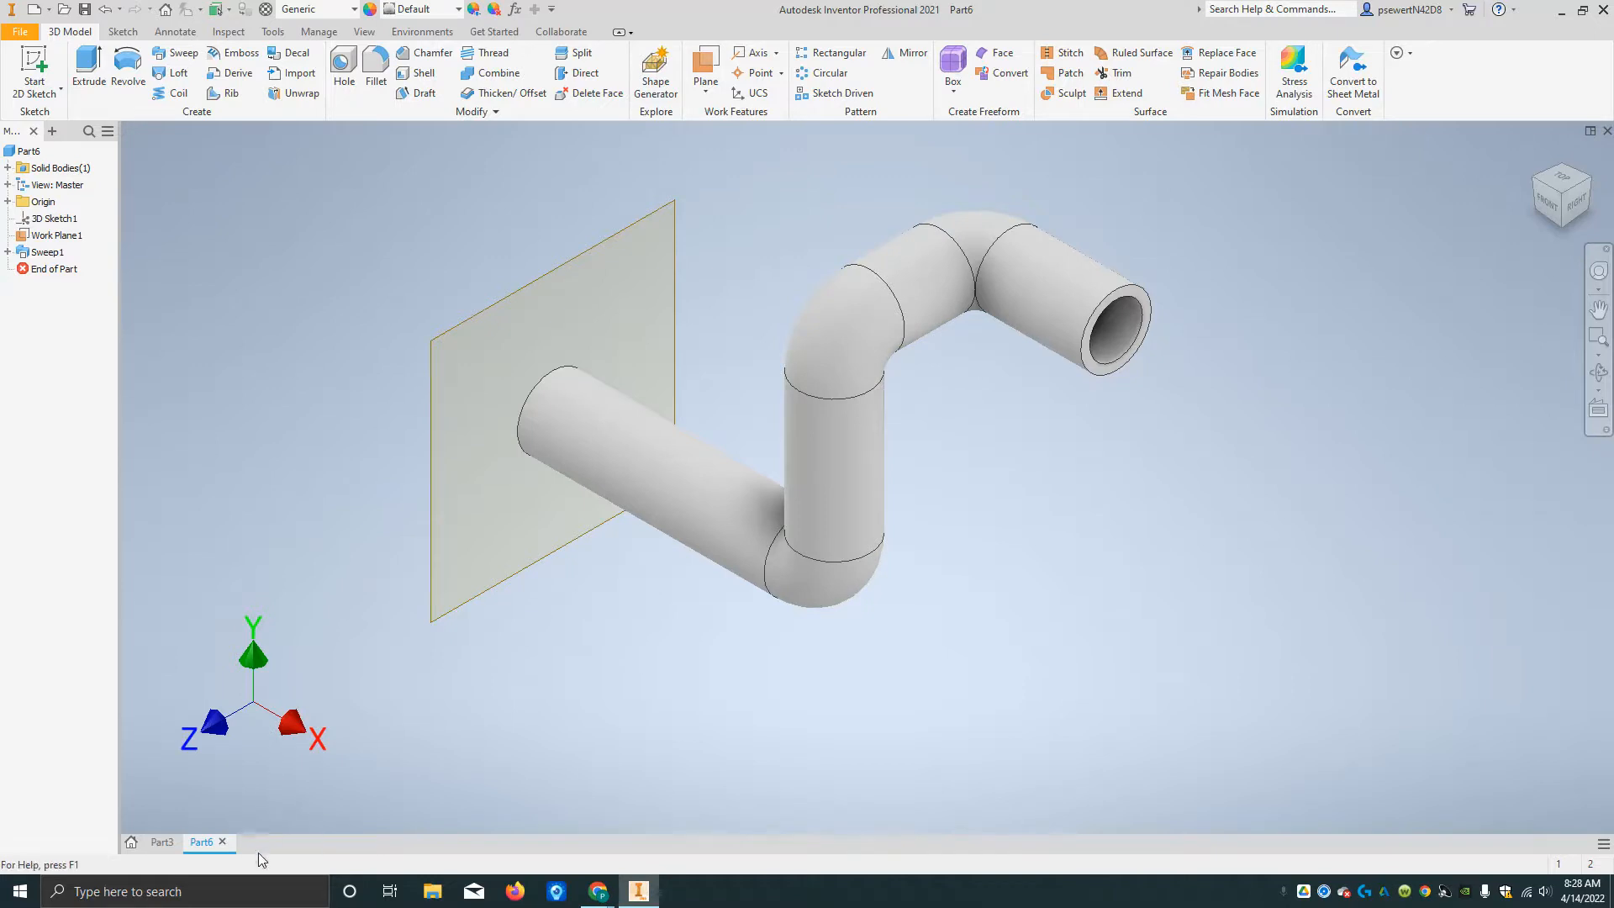
click(8, 253)
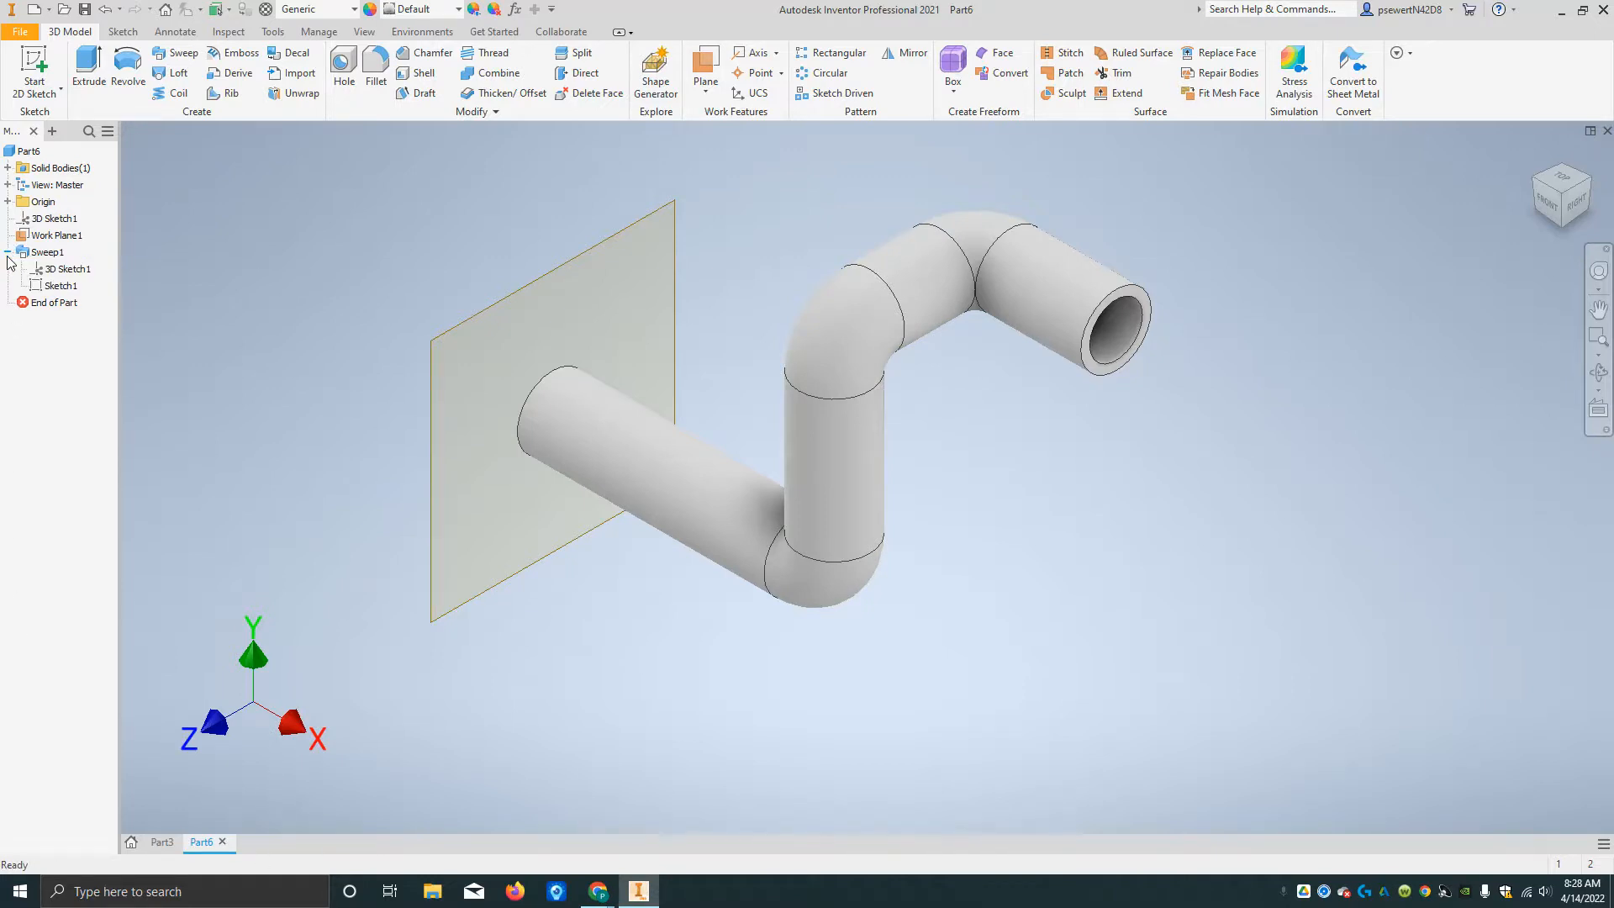
click(64, 272)
double_click(64, 272)
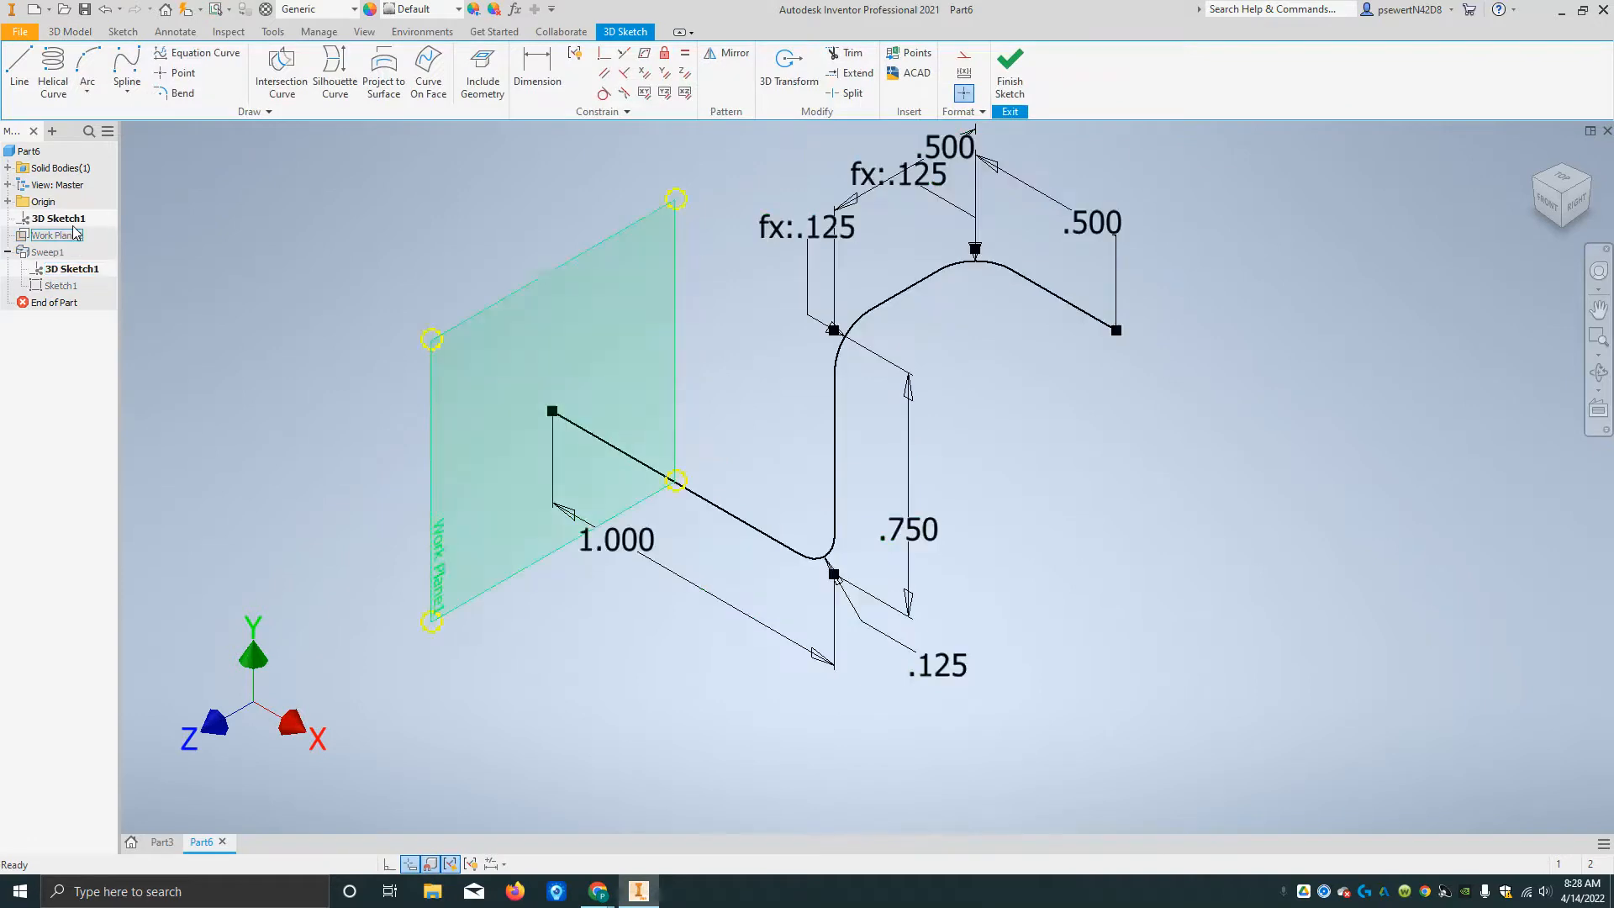
- Close the path sketch, open the sweep's ring profile sketch and set the inner circle's diameter to 0.0625 in
click(1007, 74)
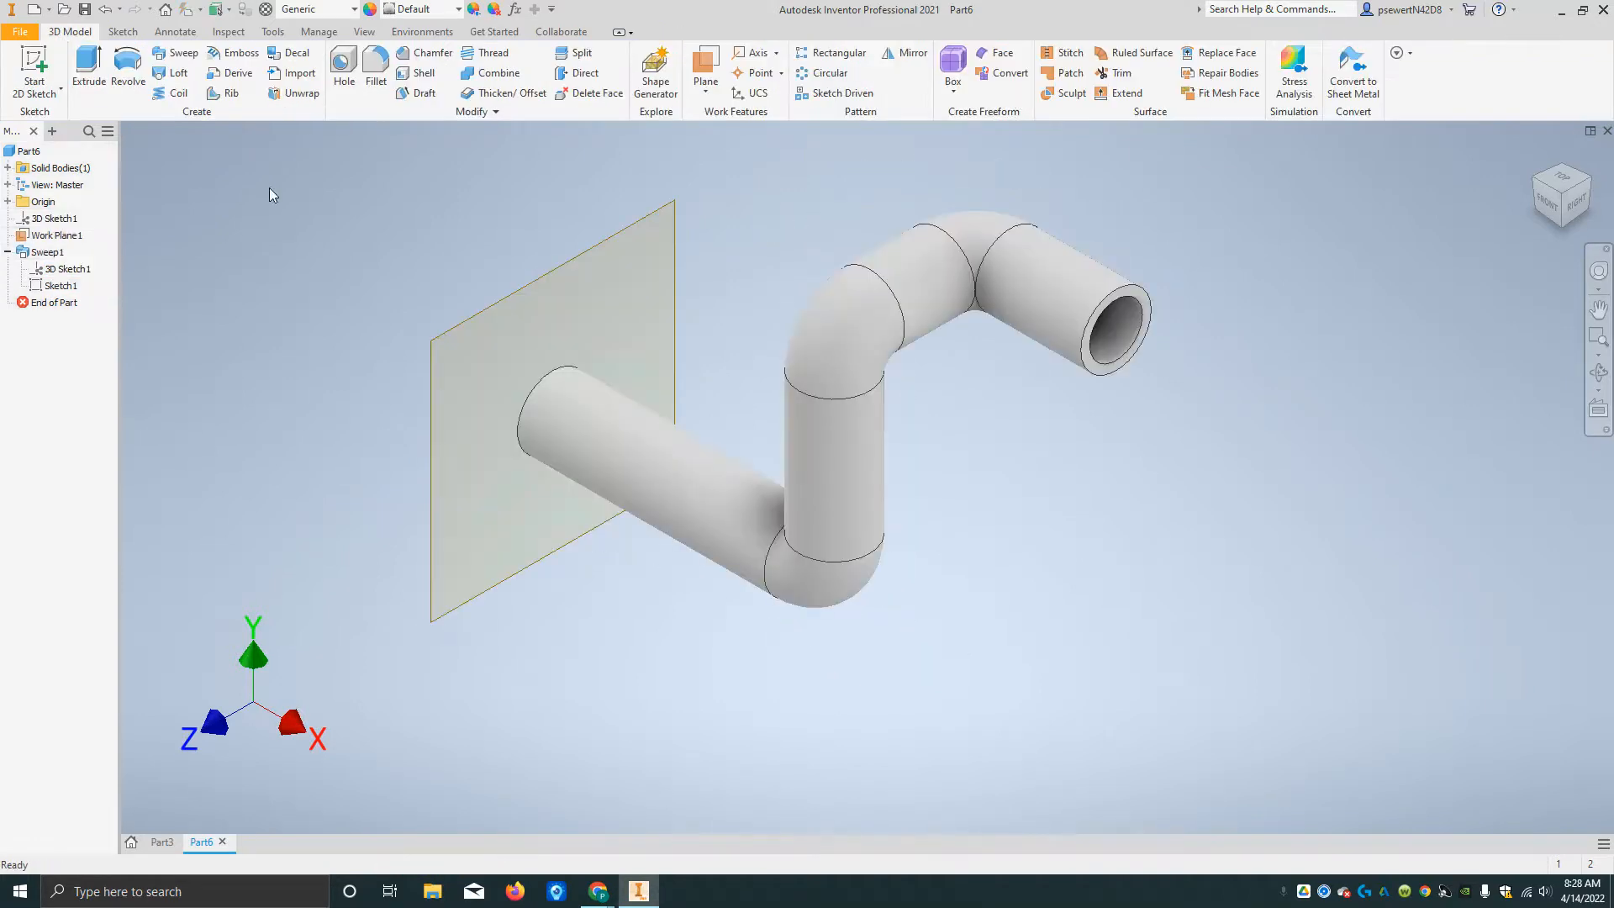
double_click(61, 287)
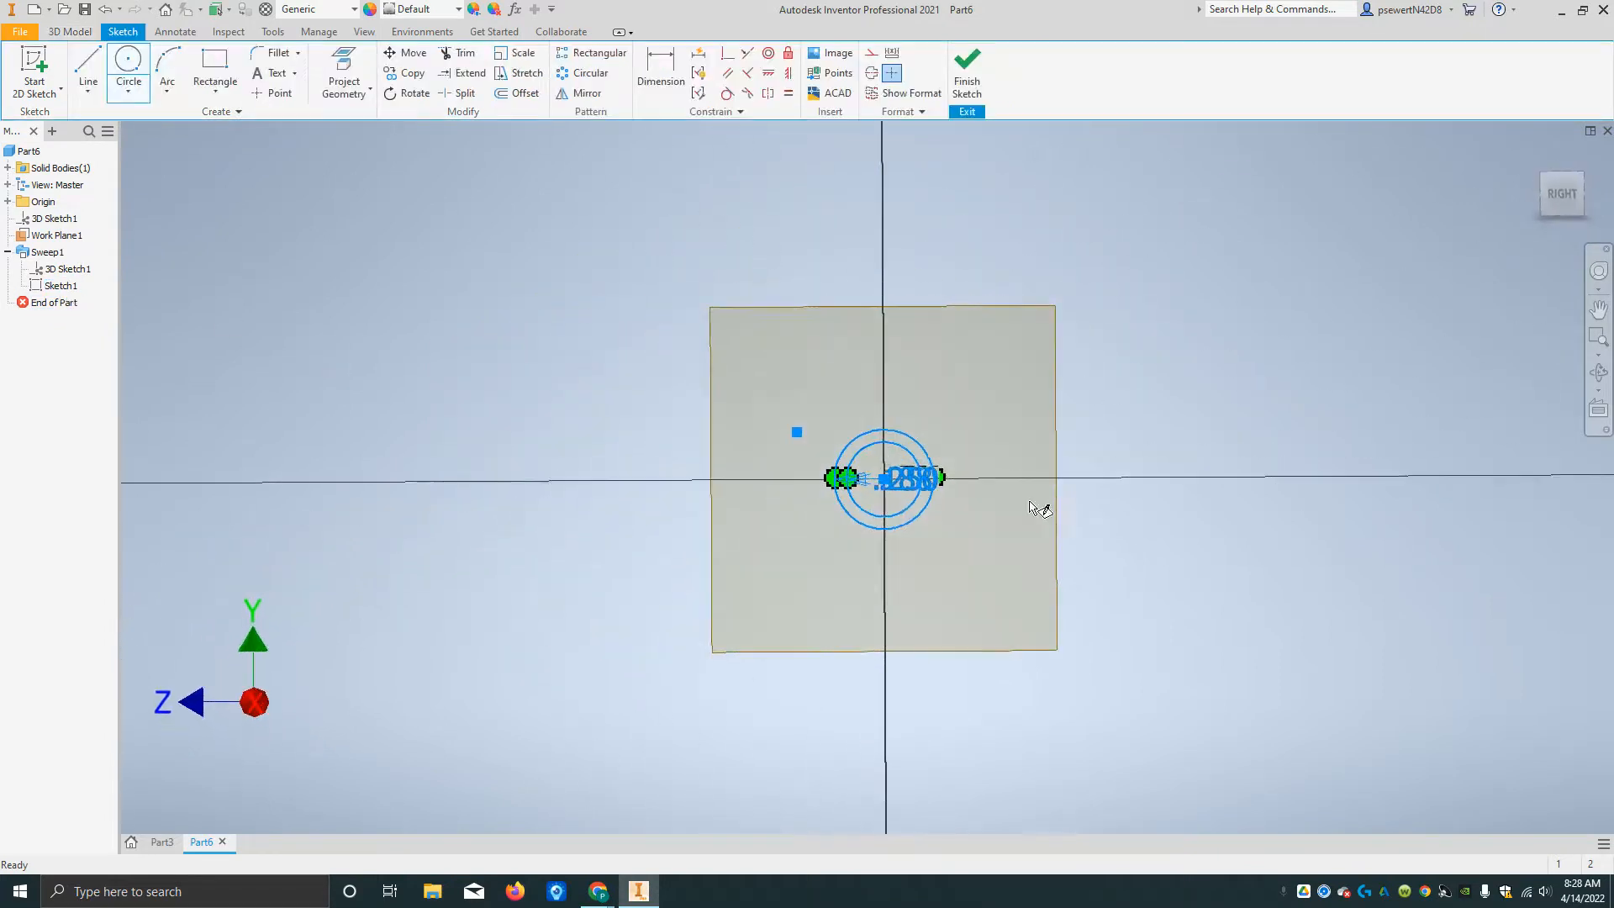
scroll(876, 457, down, 5)
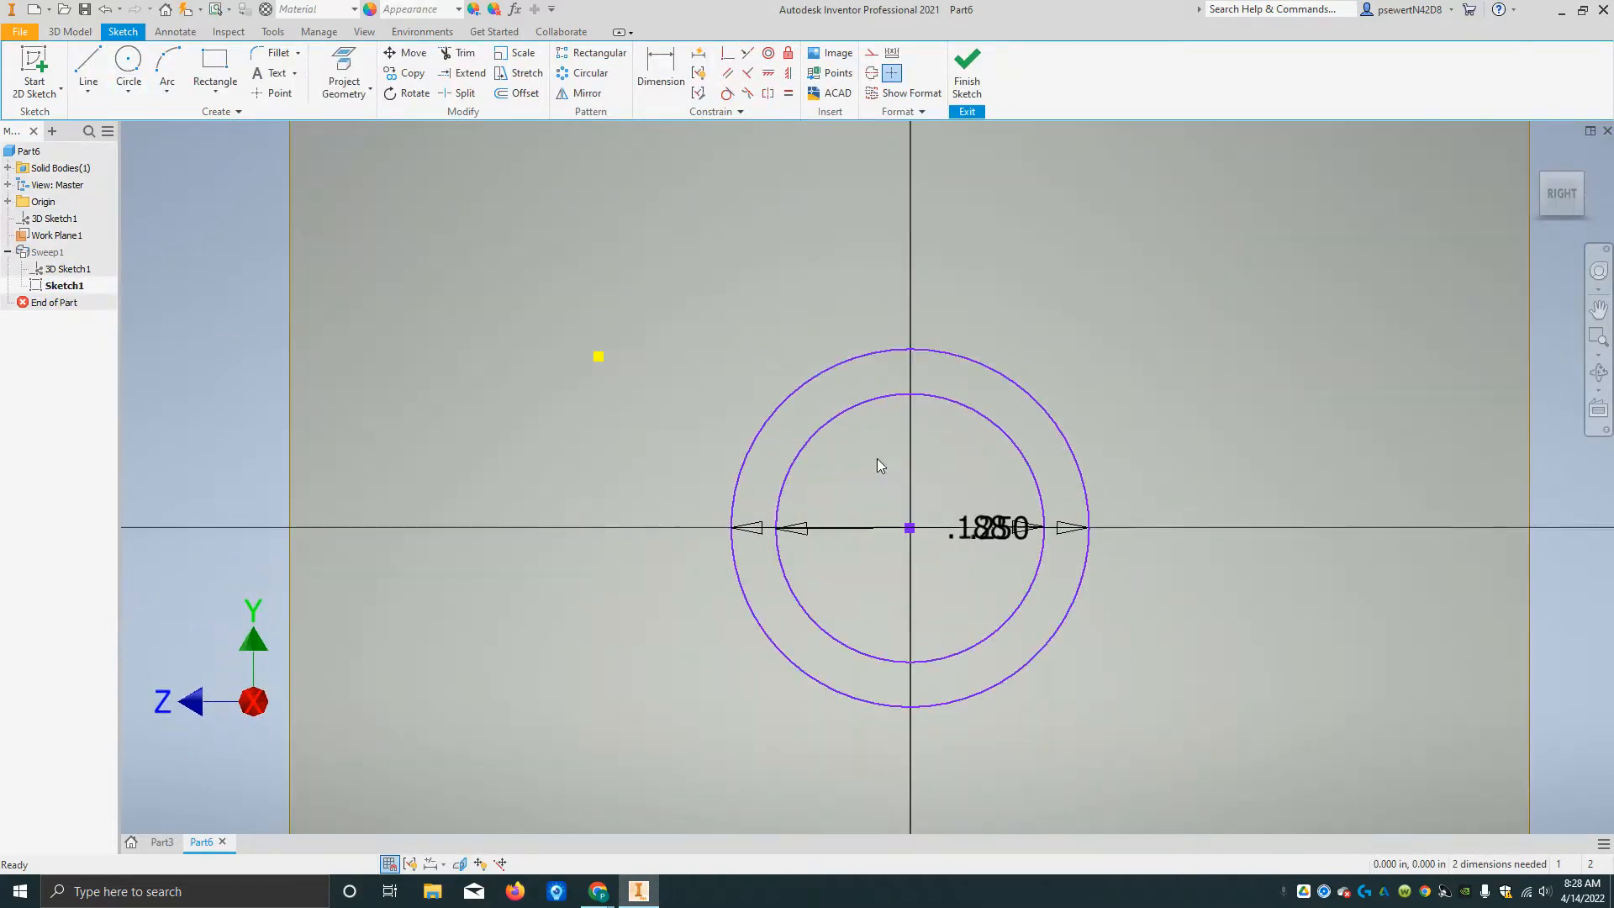
double_click(1004, 536)
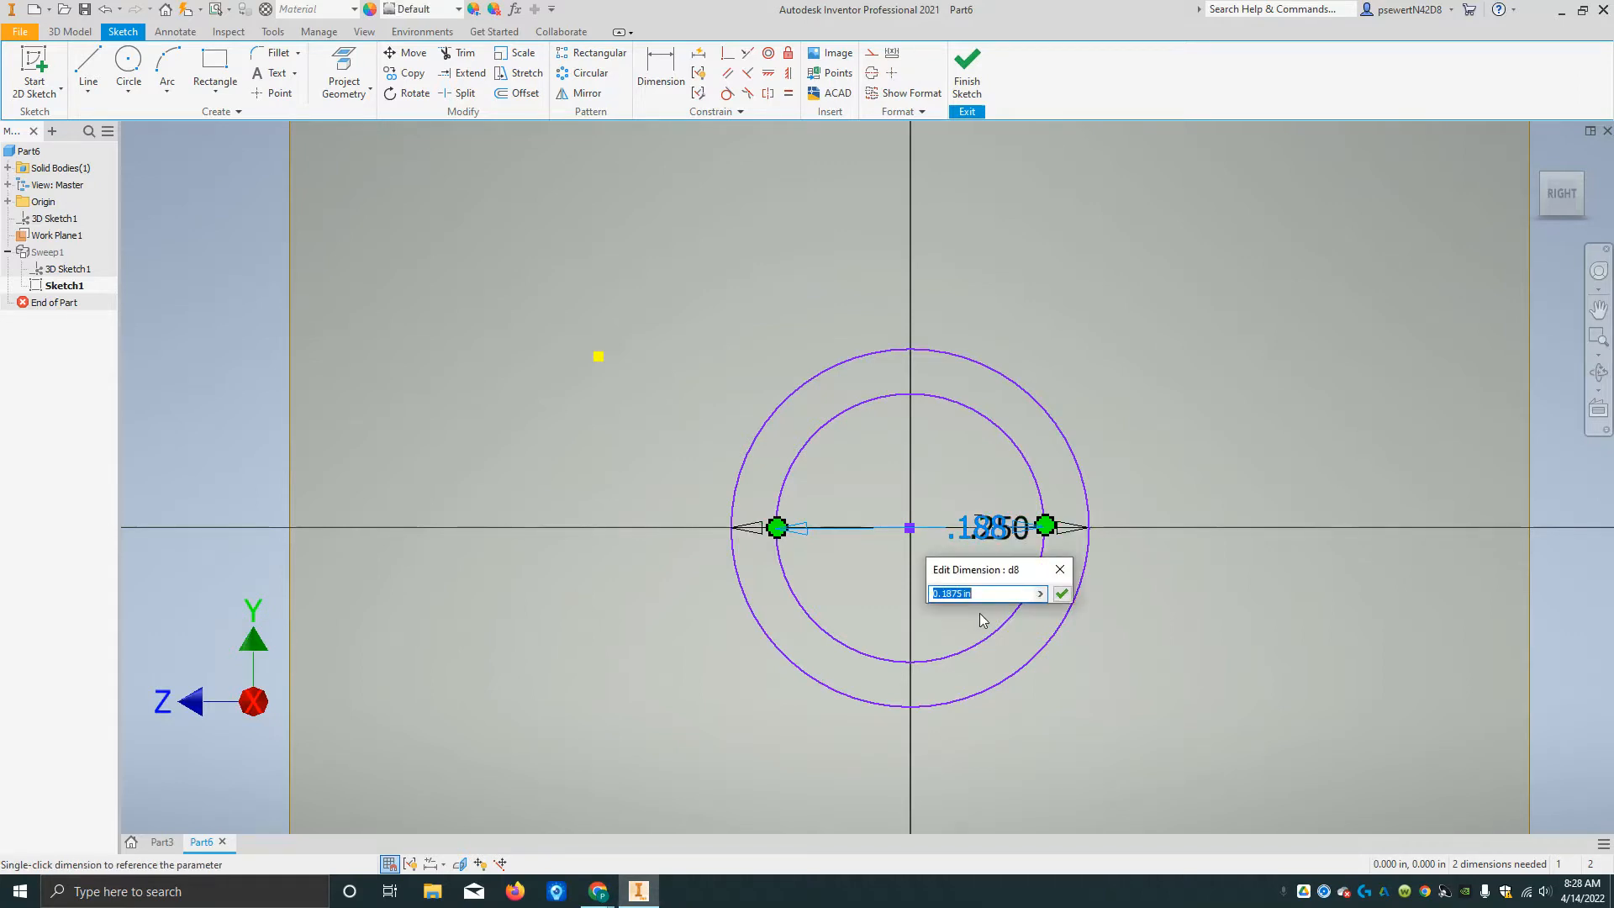
text(.0625)
key(Return)
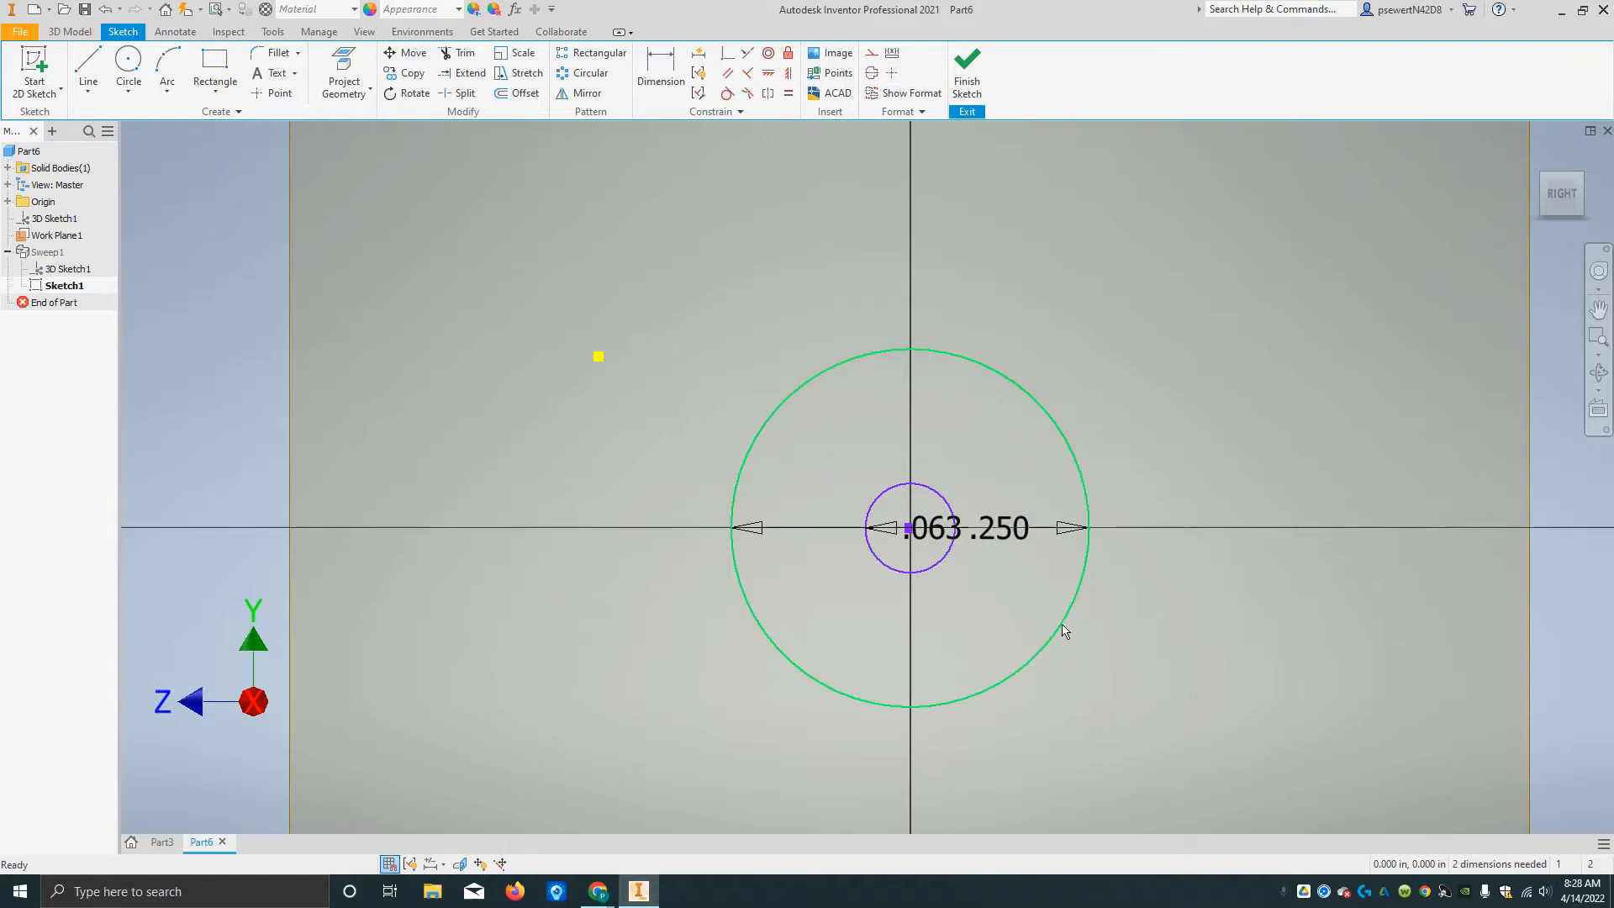
- Set the outer circle's diameter to 0.125 in and finish the profile sketch to update the sweep
double_click(998, 529)
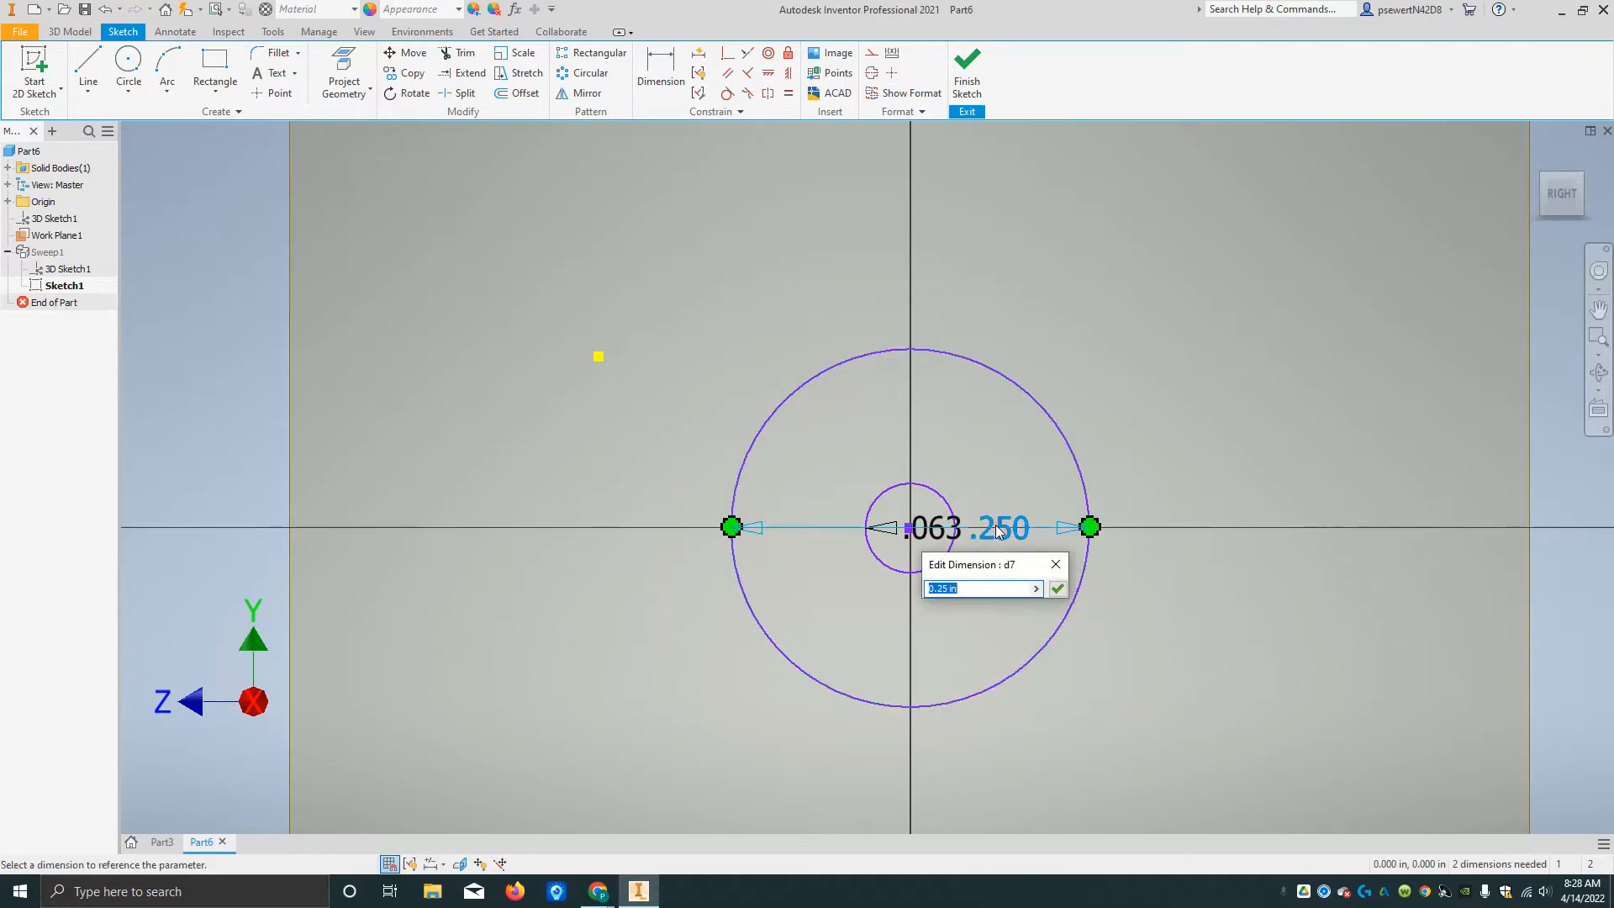
text(.125)
key(Return)
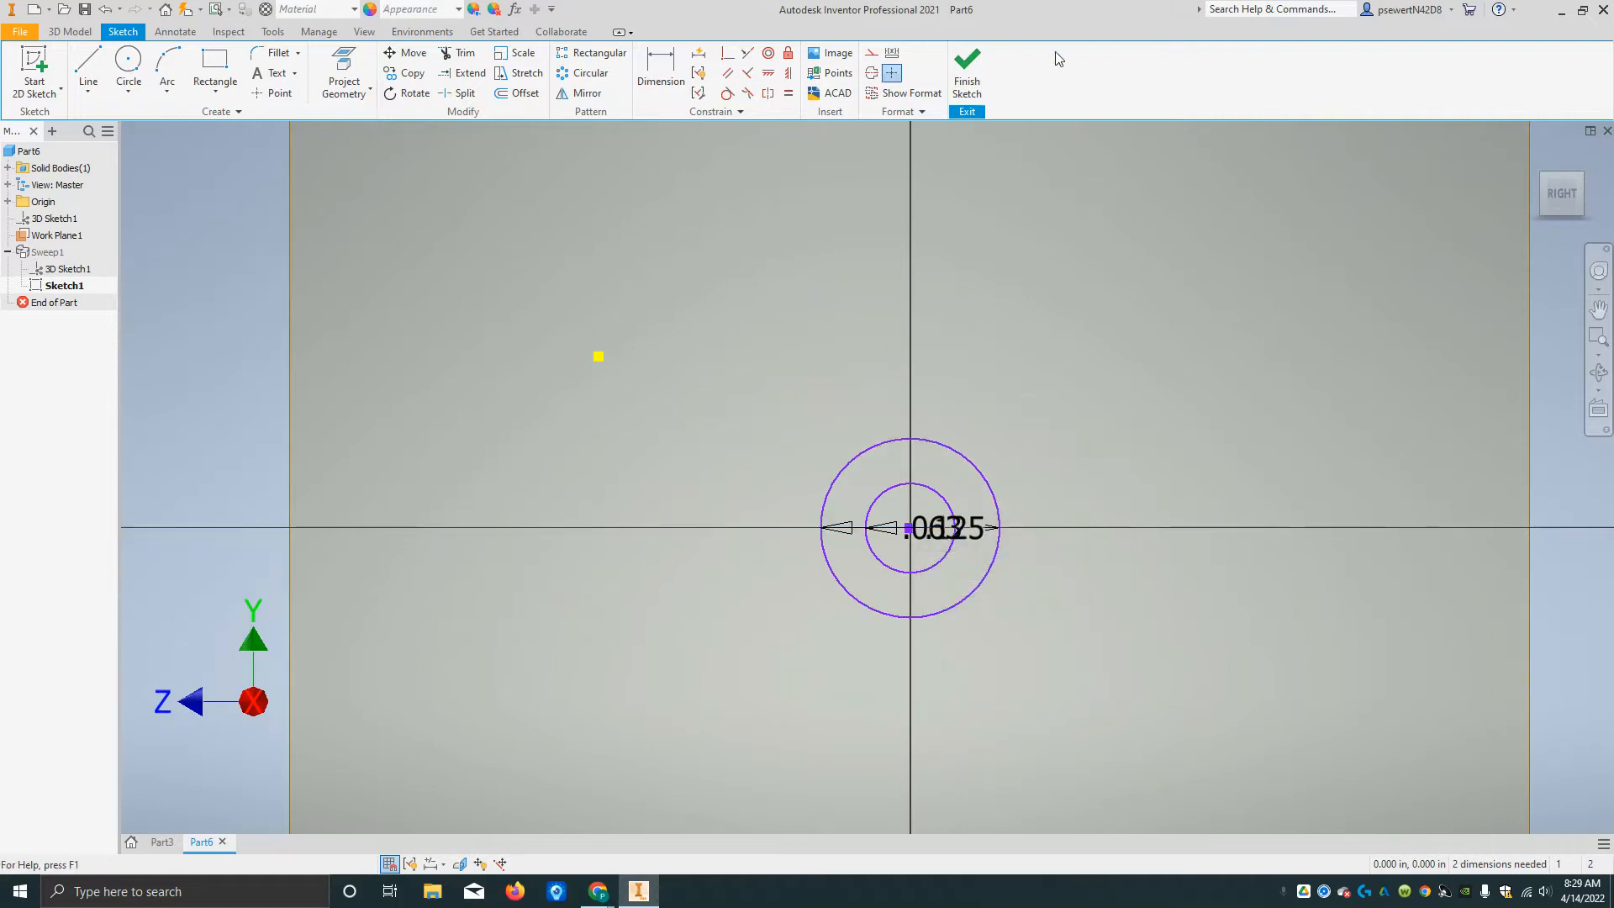
click(967, 68)
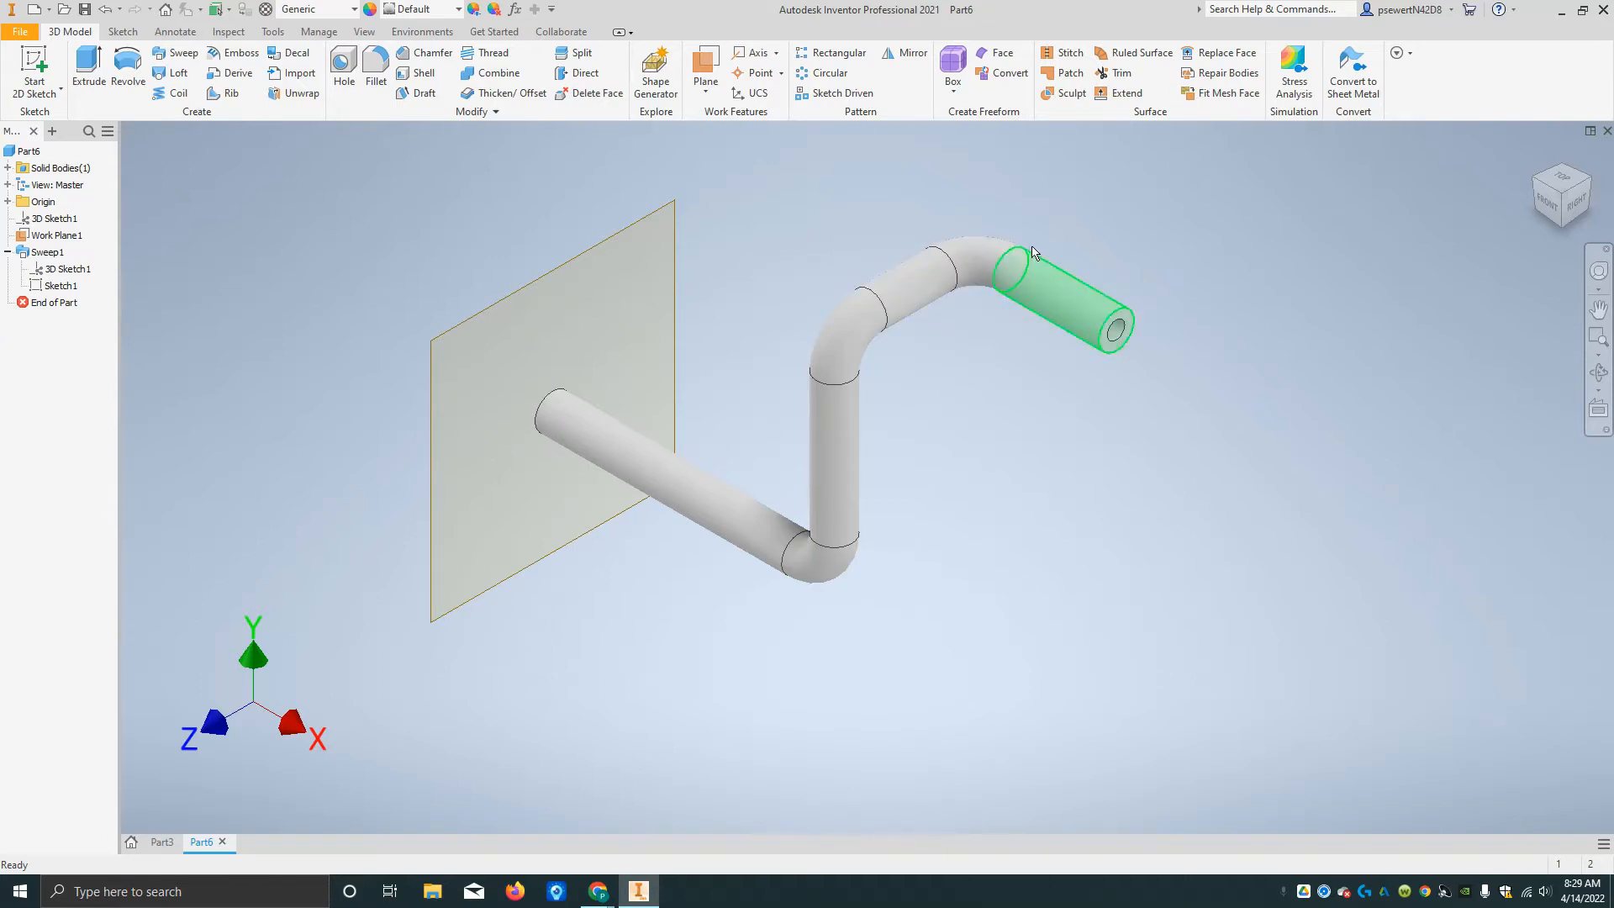
mouse_move(1042, 262)
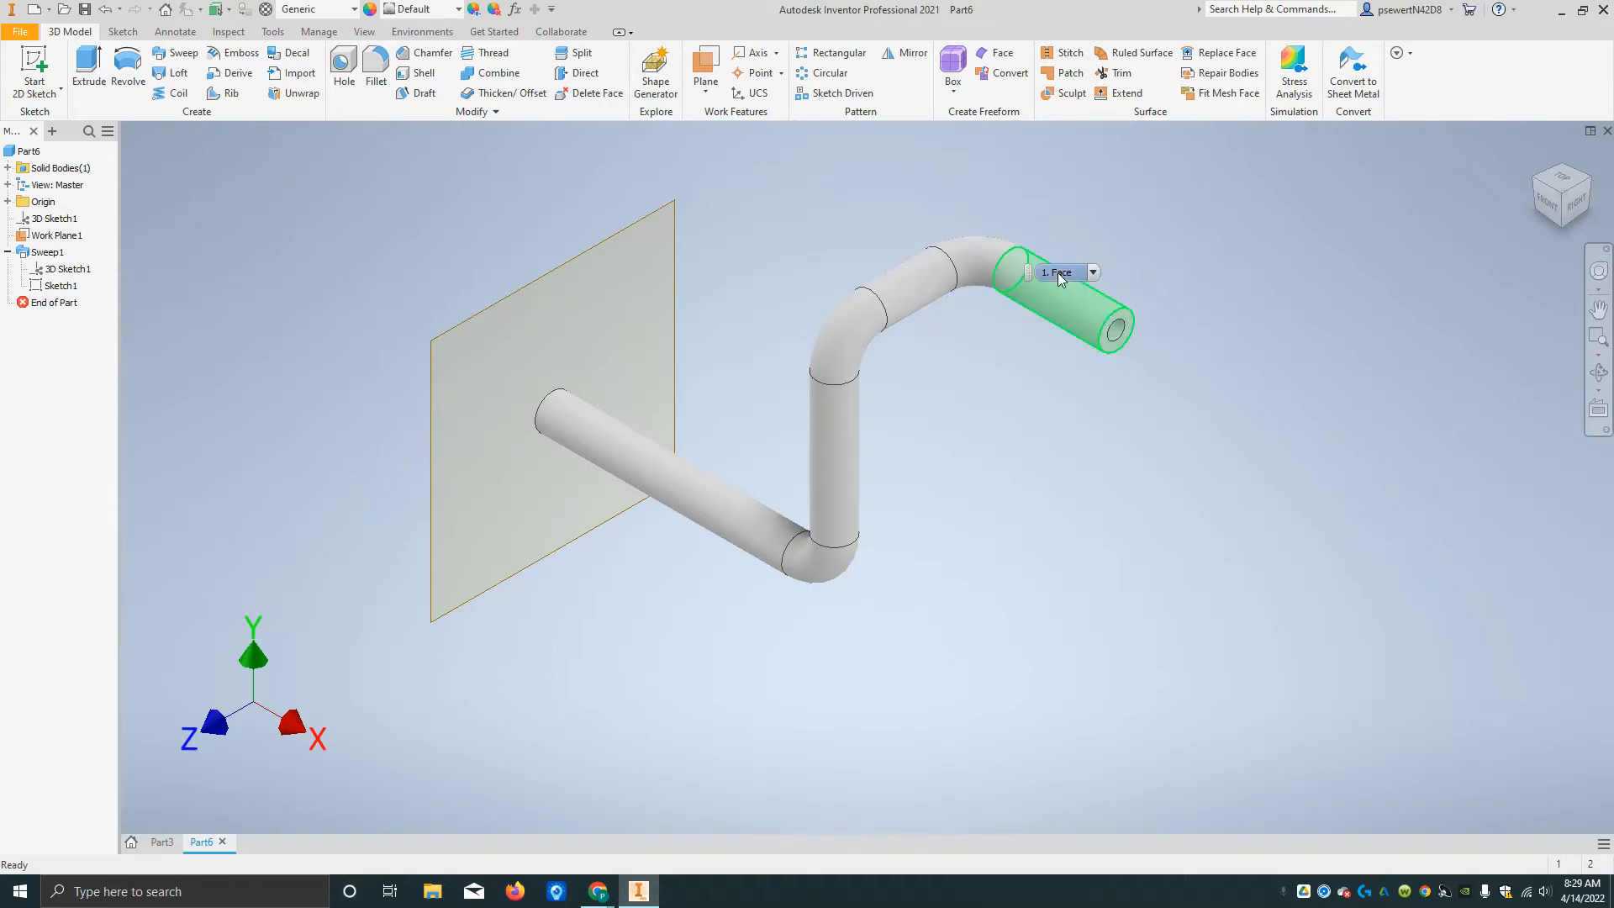